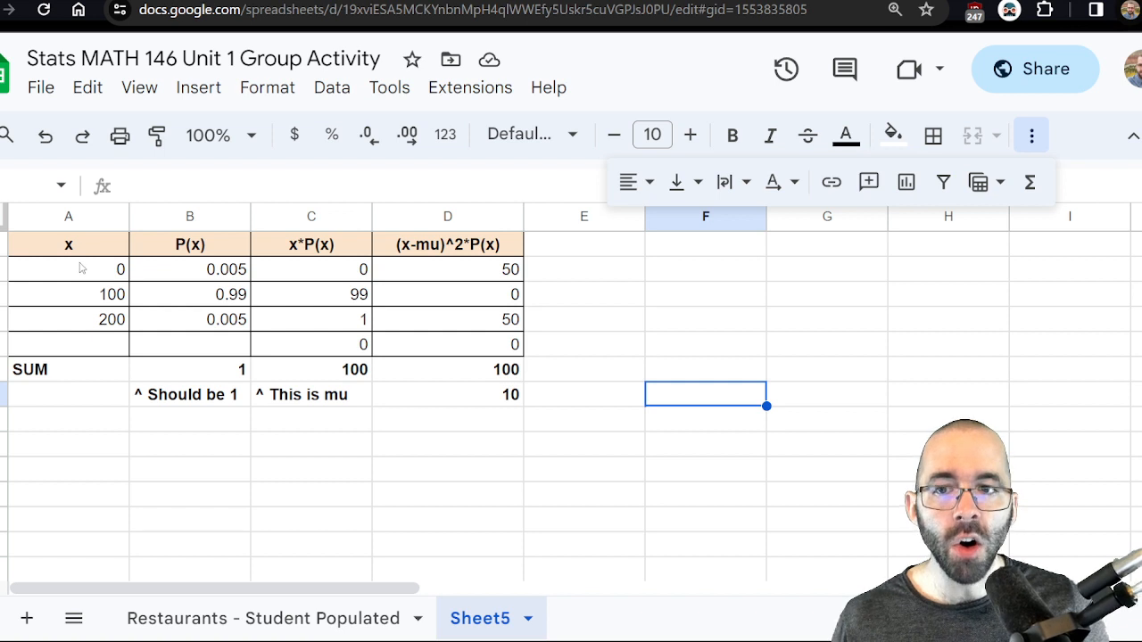
Replace the x values in A2:A4 with 0, 1 and 5
{"action": "type", "text": "0"}
{"action": "key", "text": "Return"}
{"action": "type", "text": "1"}
{"action": "key", "text": "Return"}
{"action": "type", "text": "5"}
{"action": "key", "text": "Return"}
Set the probability of the first x value in B2 to 0.01 and select the standard deviation cell D7
{"action": "key", "text": "Up"}
{"action": "key", "text": "Right"}
{"action": "key", "text": "Up"}
{"action": "key", "text": "Up"}
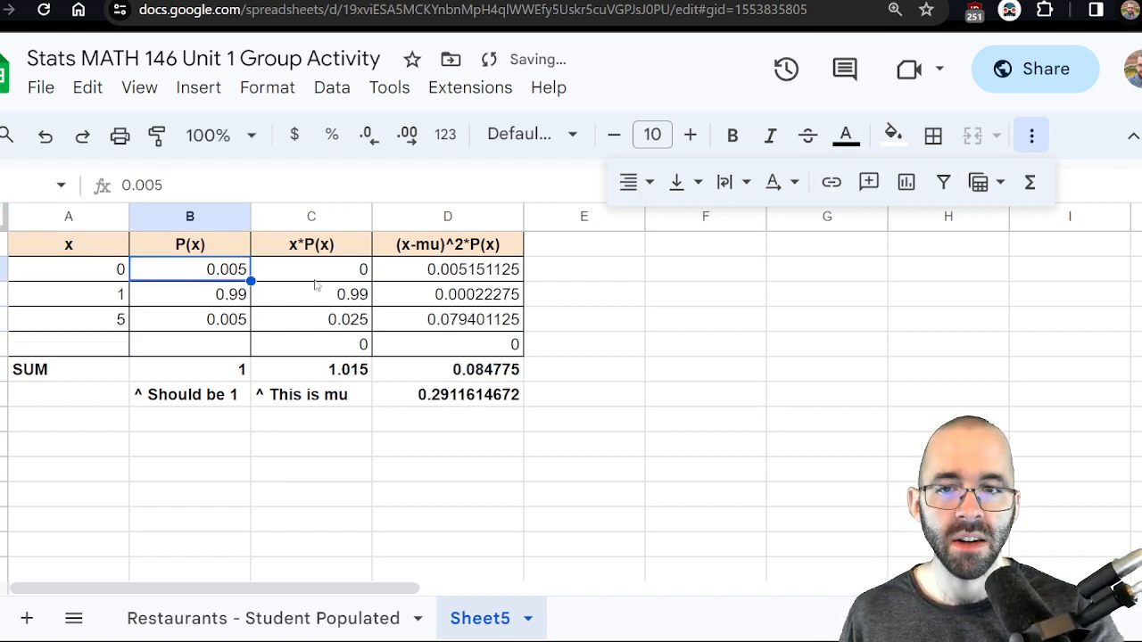
{"action": "type", "text": "0.01"}
{"action": "key", "text": "Return"}
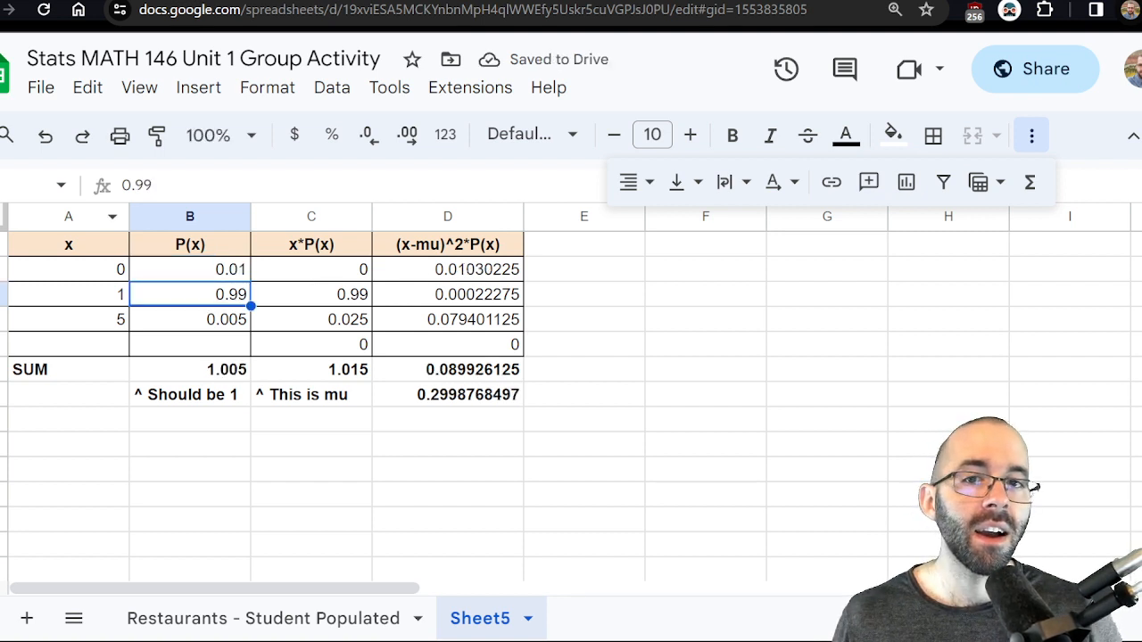
{"action": "left_click", "coordinate": [458, 409]}
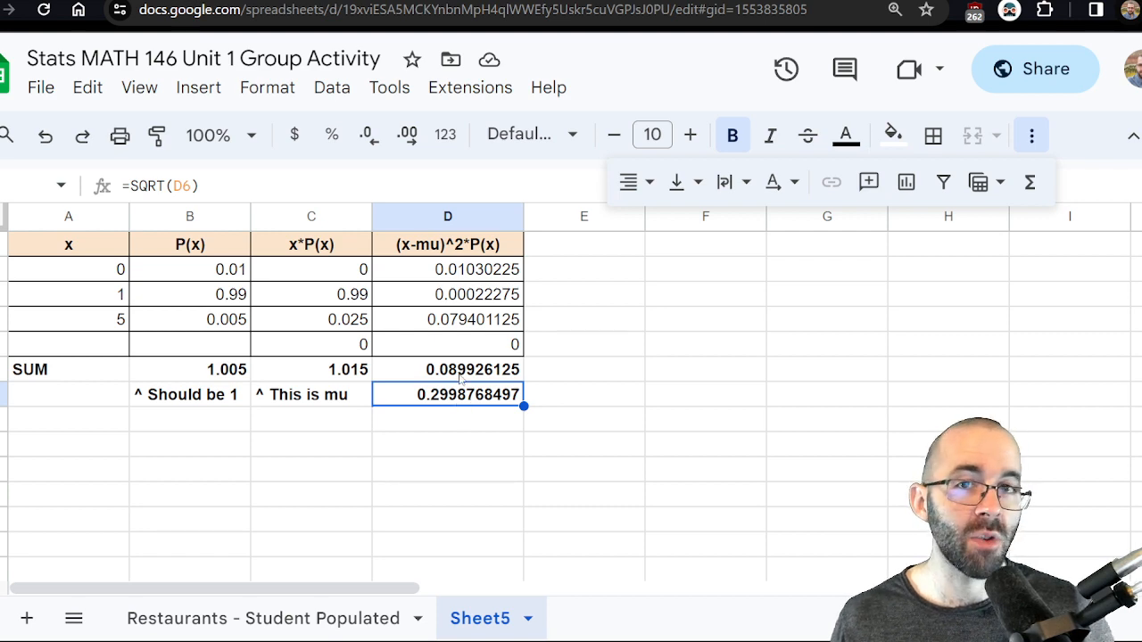
Delete columns A to D, which hold the old probability distribution table
{"action": "right_click", "coordinate": [3, 217]}
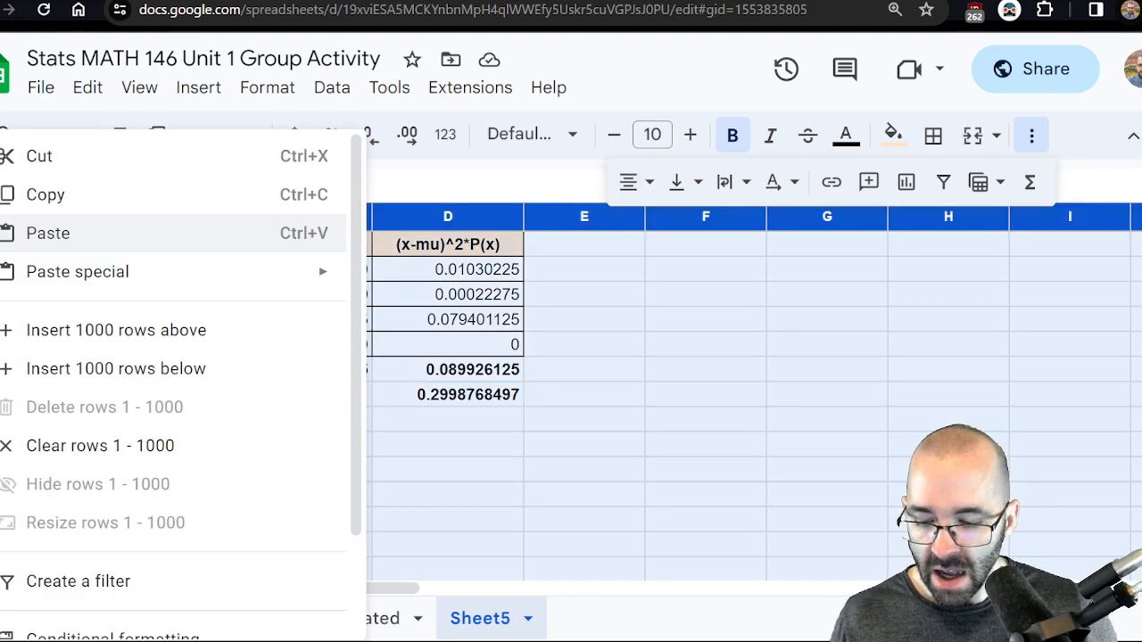
{"action": "left_click", "coordinate": [703, 319]}
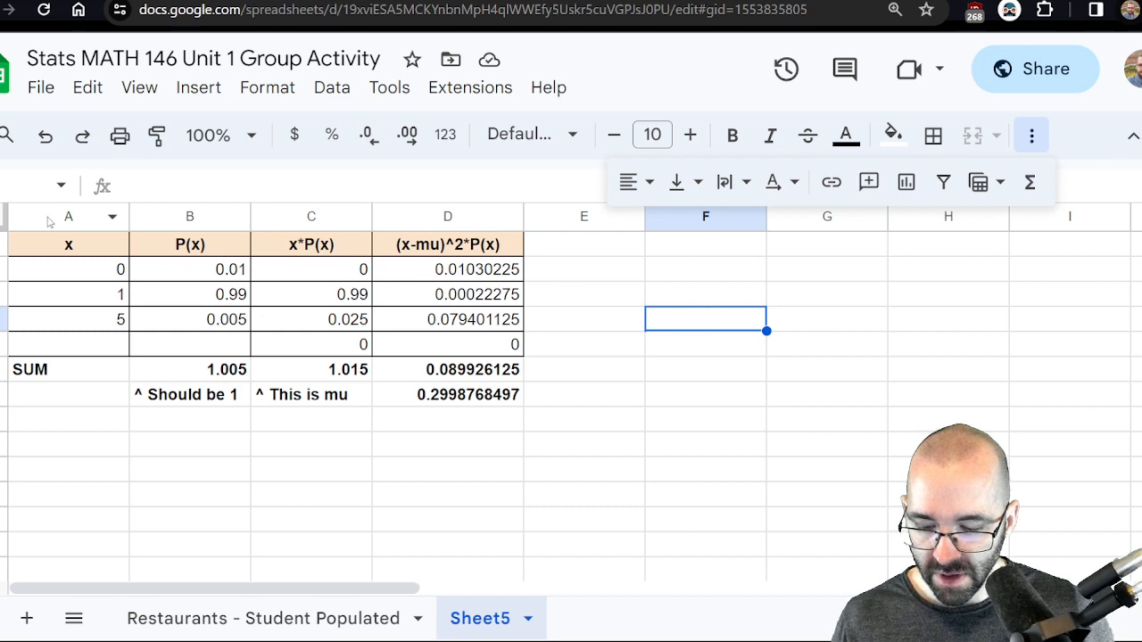
{"action": "left_click_drag", "start_coordinate": [49, 216], "coordinate": [451, 219]}
{"action": "right_click", "coordinate": [446, 219]}
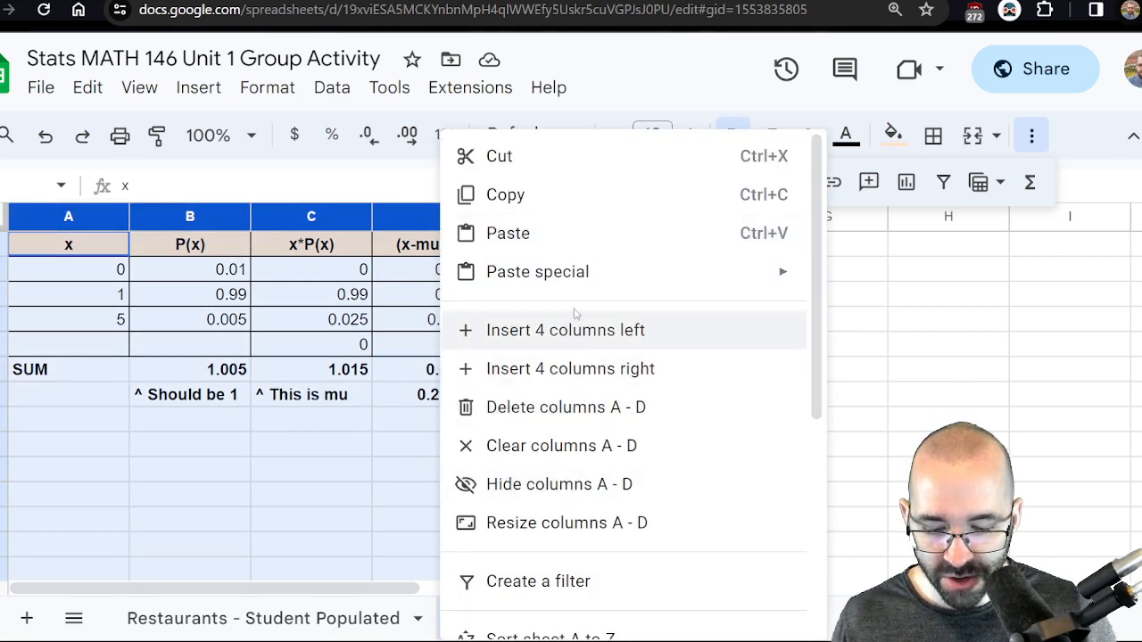
{"action": "scroll", "coordinate": [589, 410], "scroll_direction": "down", "scroll_amount": 4}
{"action": "scroll", "coordinate": [551, 587], "scroll_direction": "down", "scroll_amount": 1}
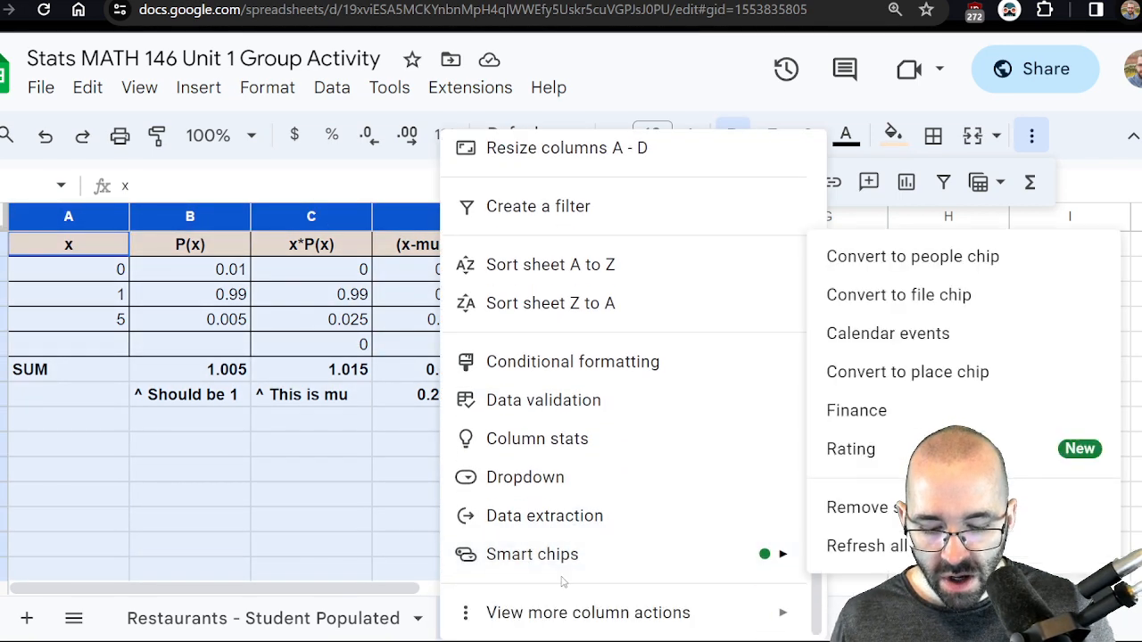
{"action": "scroll", "coordinate": [586, 403], "scroll_direction": "up", "scroll_amount": 2}
{"action": "scroll", "coordinate": [562, 356], "scroll_direction": "up", "scroll_amount": 3}
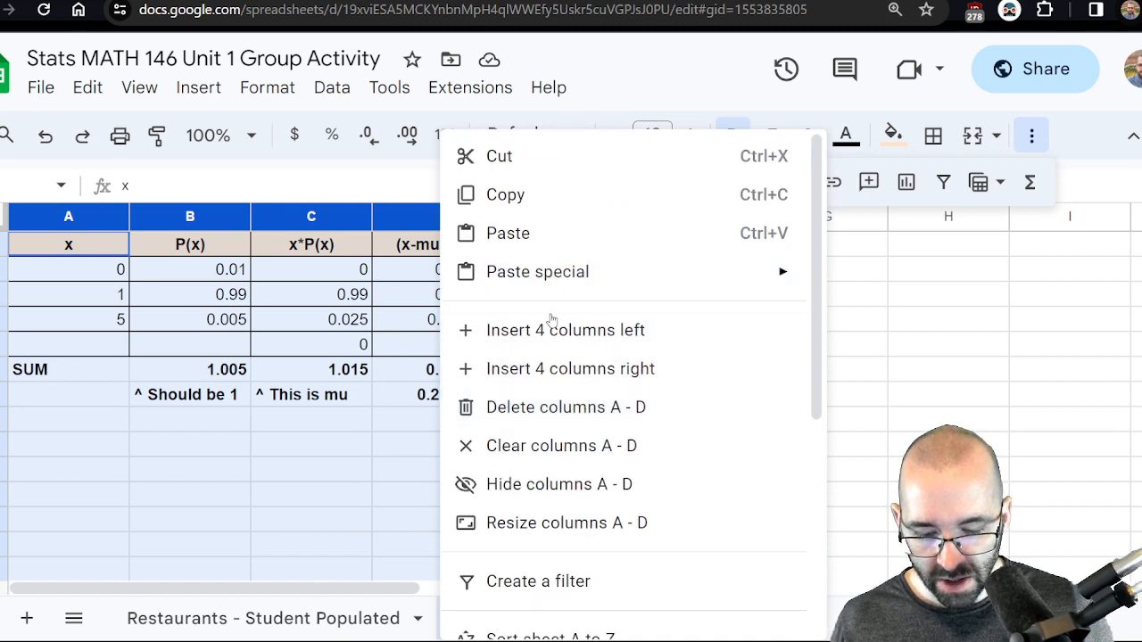
{"action": "left_click", "coordinate": [571, 409]}
{"action": "left_click", "coordinate": [566, 380]}
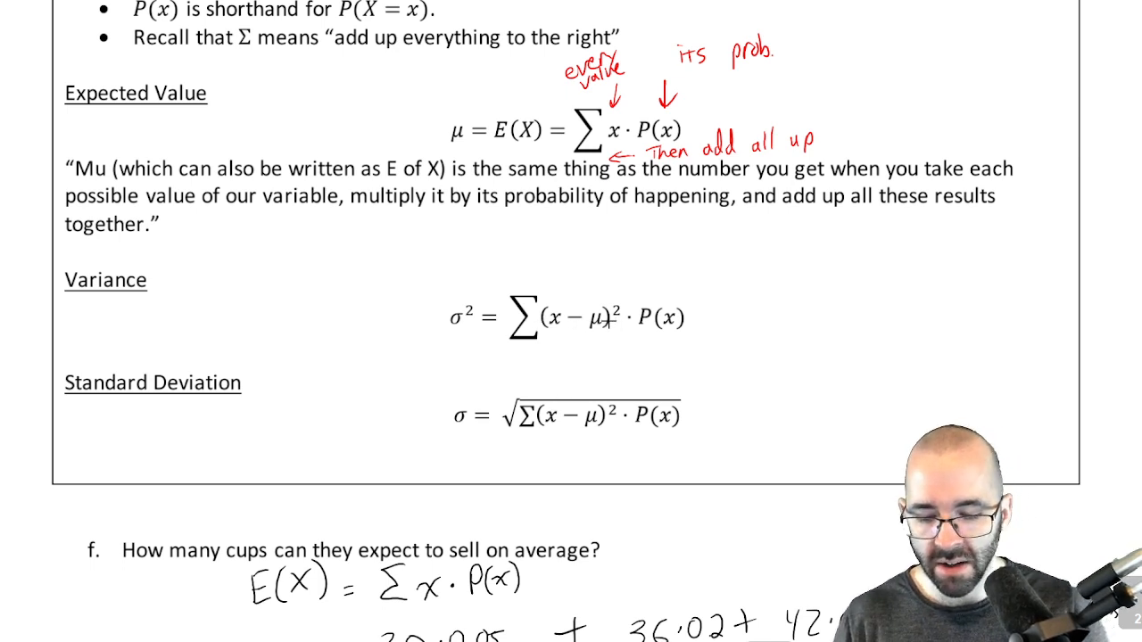
Draw small arrows above x and μ in the variance formula and undo both arrows
{"action": "mouse_move", "coordinate": [559, 261]}
{"action": "left_mouse_down"}
{"action": "mouse_move", "coordinate": [558, 294]}
{"action": "mouse_move", "coordinate": [565, 282]}
{"action": "mouse_move", "coordinate": [595, 291]}
{"action": "left_mouse_up"}
{"action": "left_click_drag", "start_coordinate": [588, 277], "coordinate": [604, 276]}
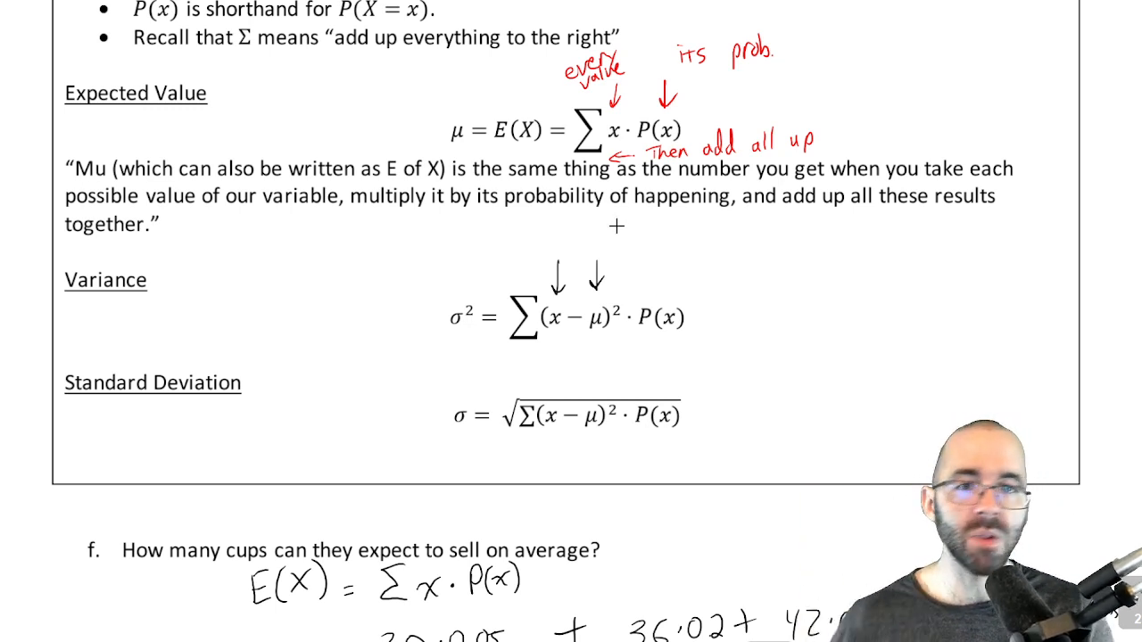
{"action": "key", "text": "ctrl+z"}
{"action": "key", "text": "ctrl+z"}
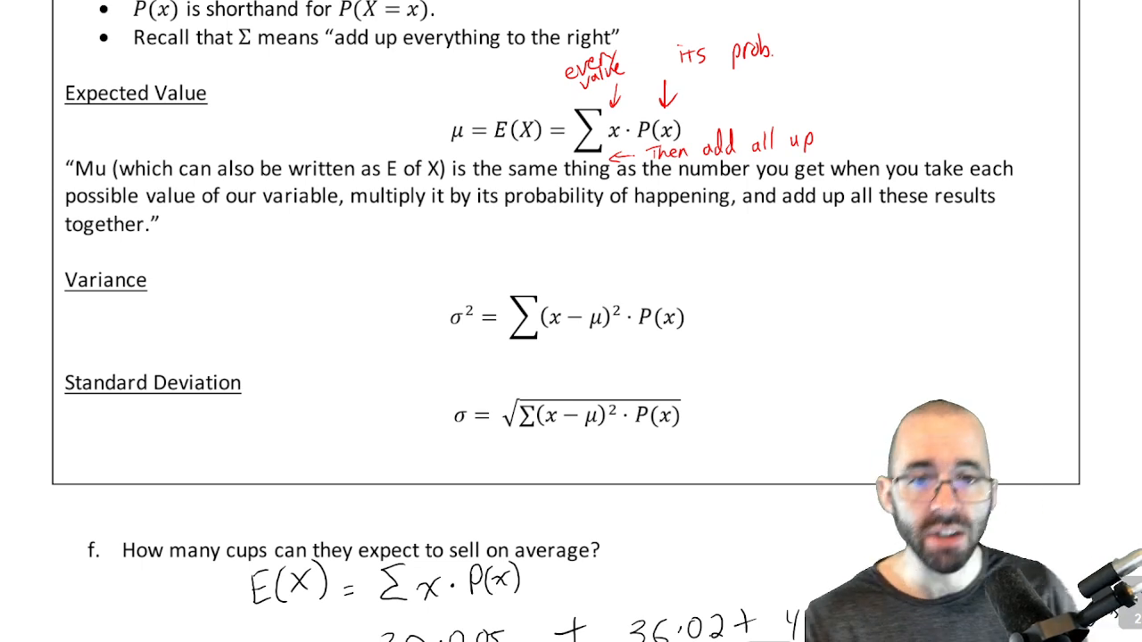
Switch to Google Sheets and enter the column headers x in A1 and P(x) in B1
{"action": "key", "text": "alt+Tab"}
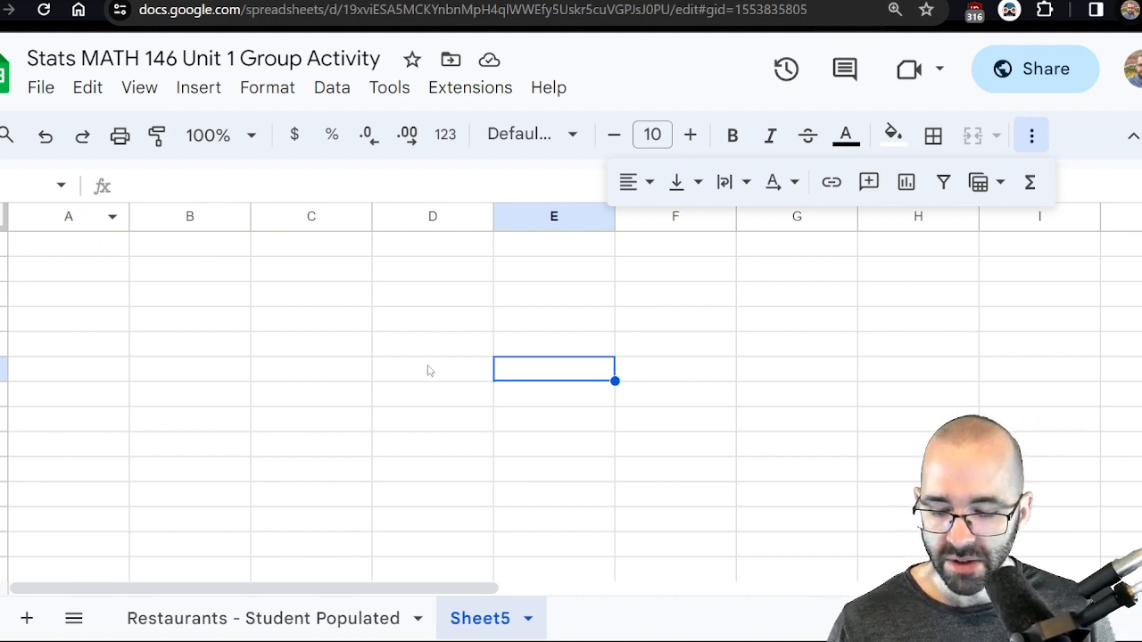
{"action": "left_click", "coordinate": [686, 344]}
{"action": "left_click", "coordinate": [366, 323]}
{"action": "left_click", "coordinate": [586, 449]}
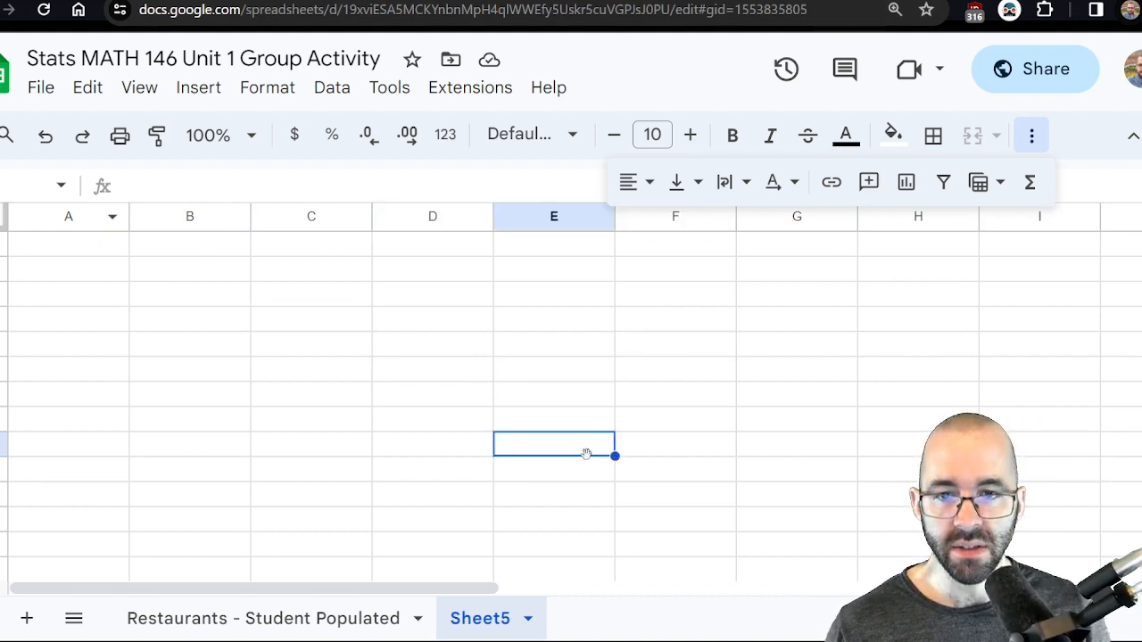
{"action": "left_click", "coordinate": [51, 258]}
{"action": "left_click", "coordinate": [75, 251]}
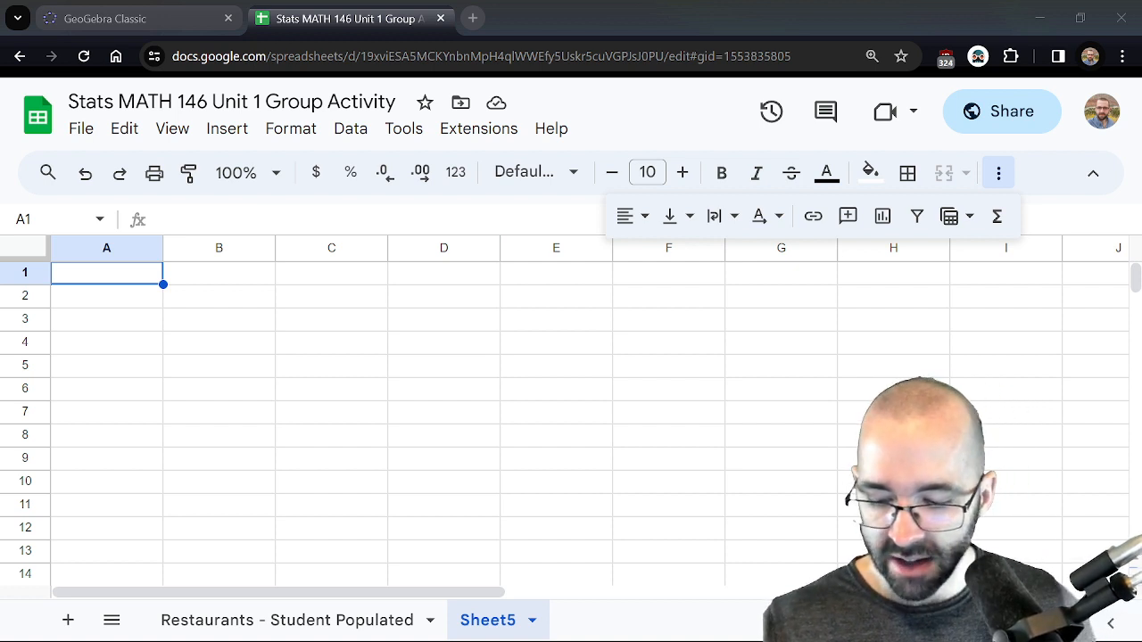
{"action": "left_click", "coordinate": [133, 280]}
{"action": "type", "text": "x"}
{"action": "key", "text": "Tab"}
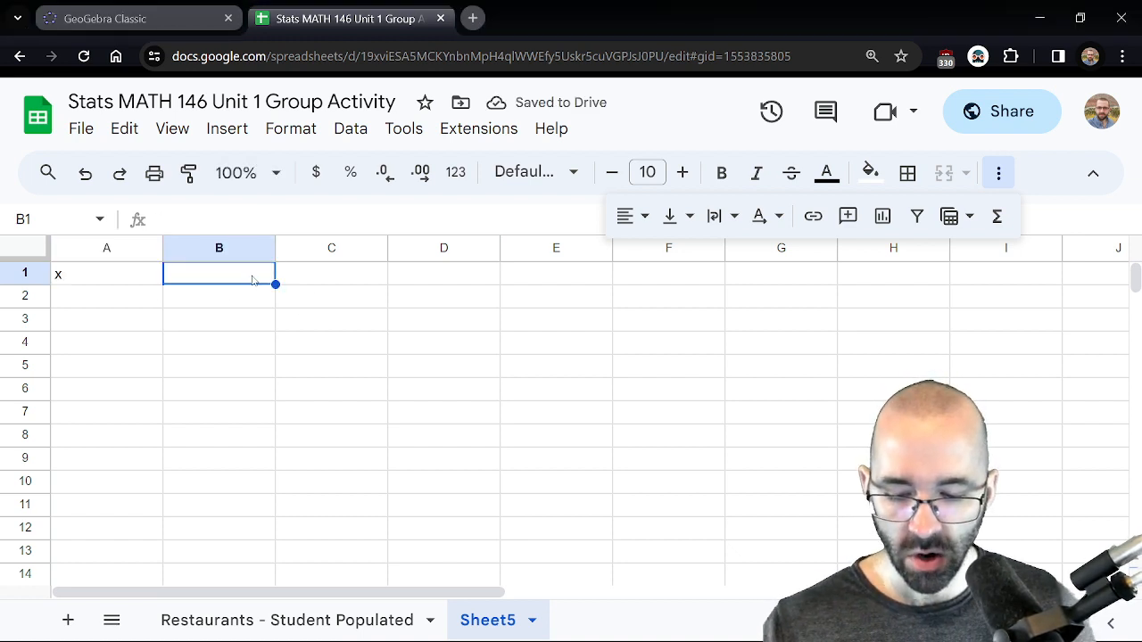
{"action": "type", "text": "P(x)"}
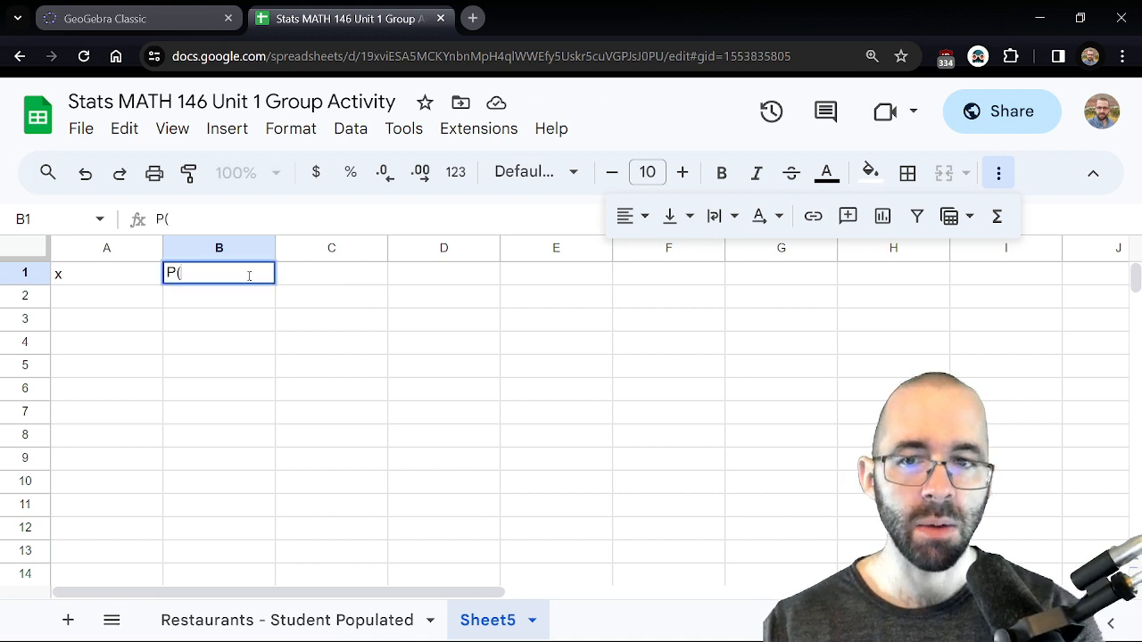
{"action": "key", "text": "Return"}
{"action": "type", "text": "\\"}
{"action": "key", "text": "BackSpace"}
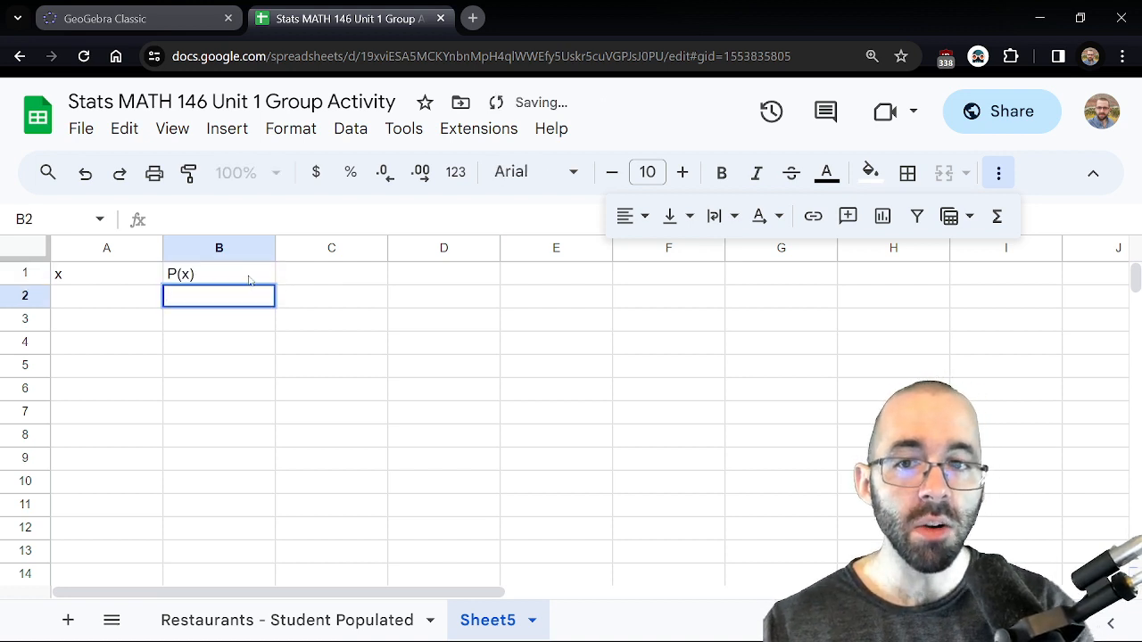
{"action": "key", "text": "ctrl+shift+i"}
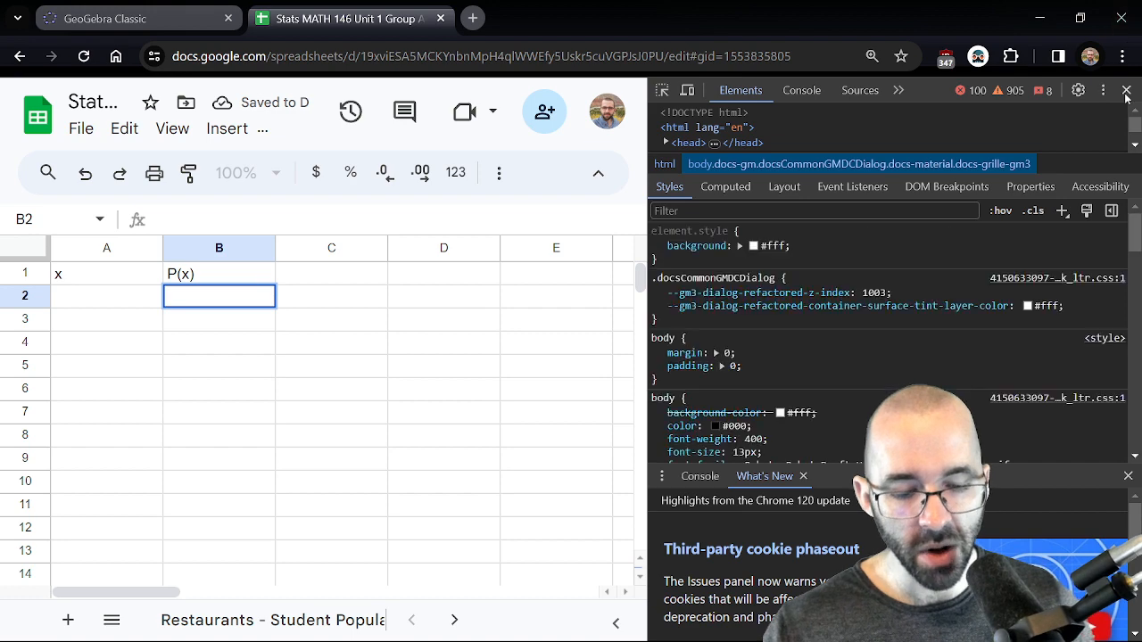
{"action": "key", "text": "ctrl+shift+i"}
Select cell A2, switch to OpenBoard and go to the previous page with the café's cups-sold distribution table
{"action": "left_click", "coordinate": [113, 305]}
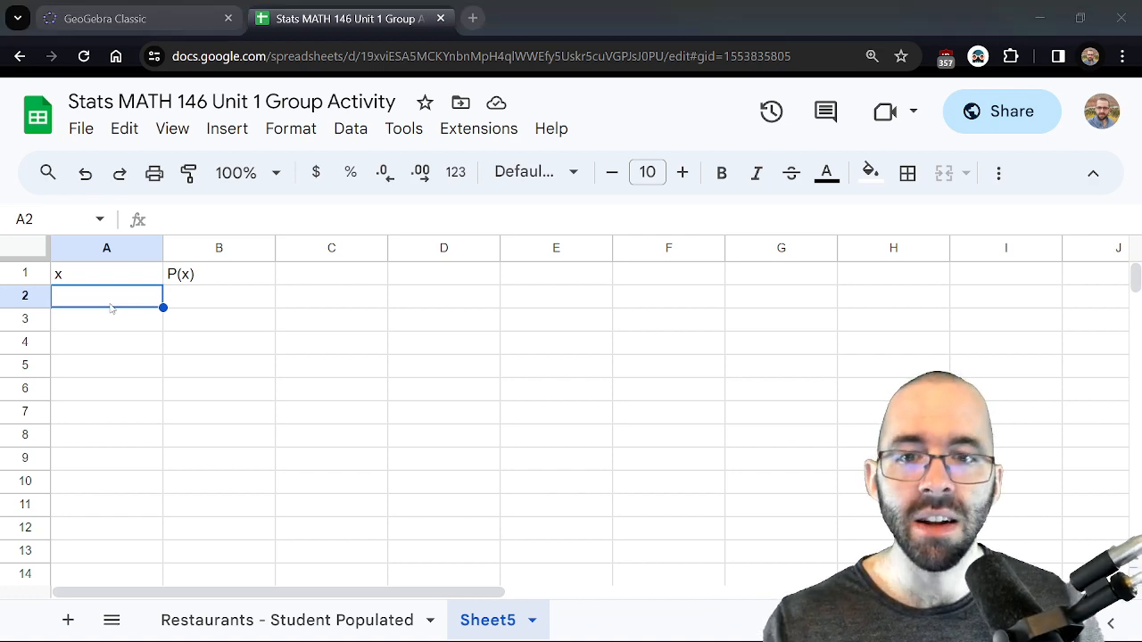
{"action": "key", "text": "alt+Tab"}
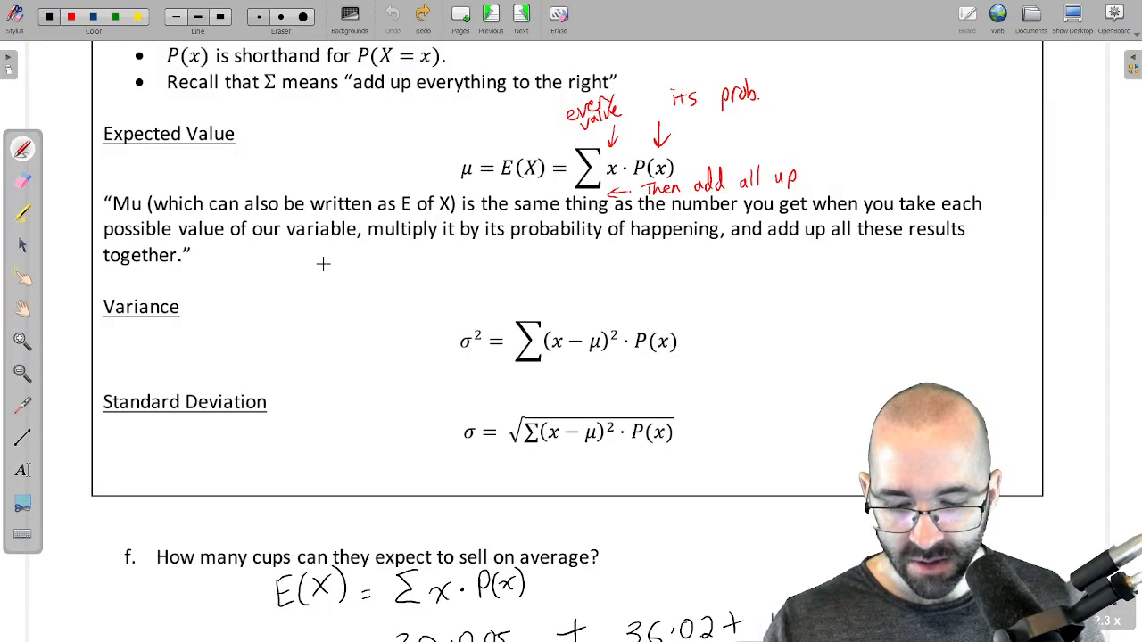
{"action": "scroll", "coordinate": [339, 268], "scroll_direction": "up", "scroll_amount": 4}
{"action": "scroll", "coordinate": [344, 268], "scroll_direction": "down", "scroll_amount": 3}
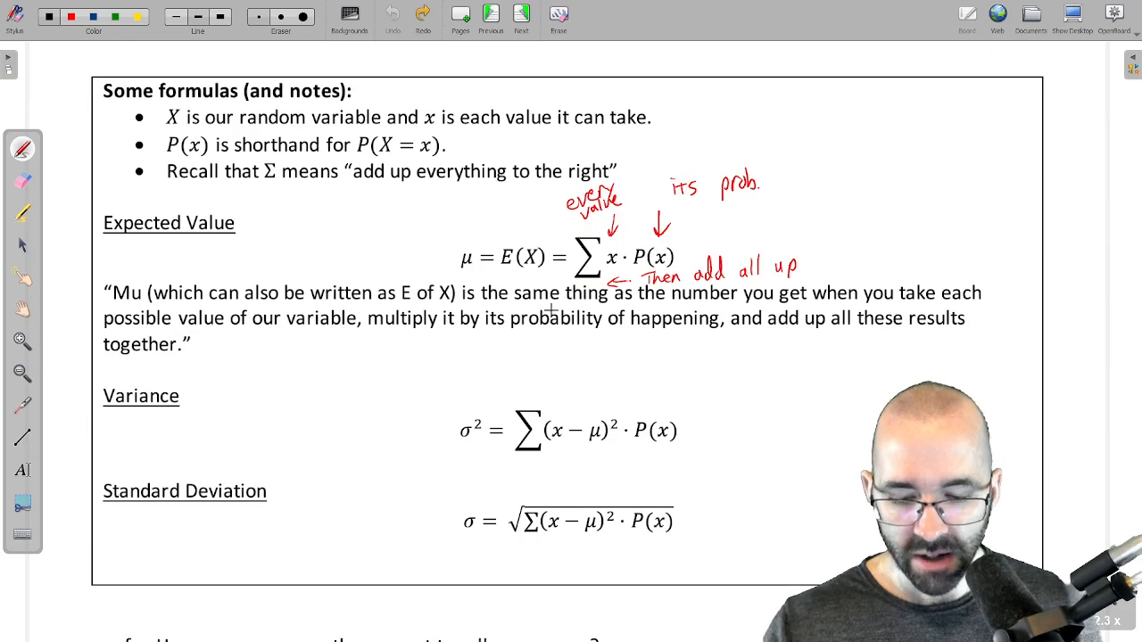
{"action": "left_click", "coordinate": [489, 15]}
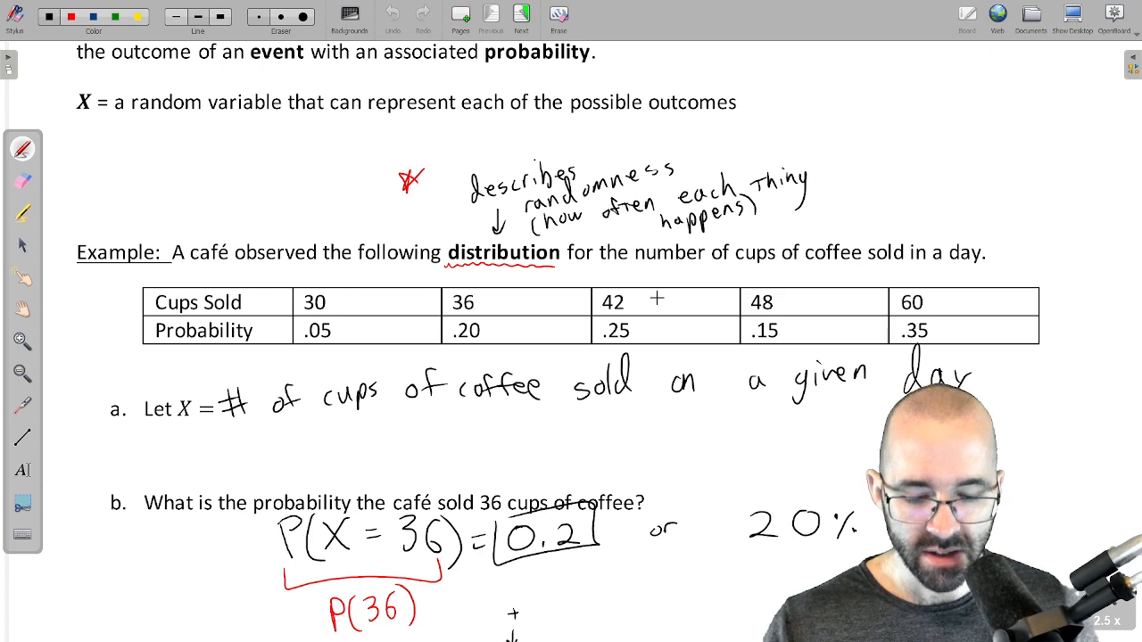
Return to Google Sheets and enter the cups-sold values 30, 36, 42, 48 and 60 in A2:A6
{"action": "key", "text": "alt+Tab"}
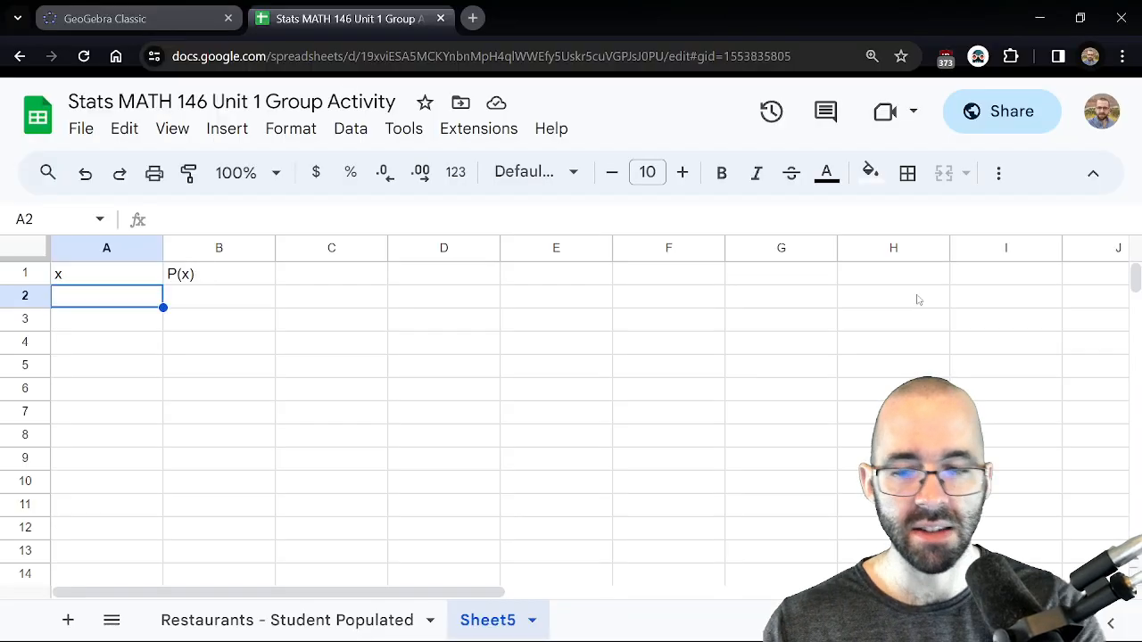
{"action": "type", "text": "30"}
{"action": "key", "text": "Return"}
{"action": "type", "text": "36"}
{"action": "key", "text": "Return"}
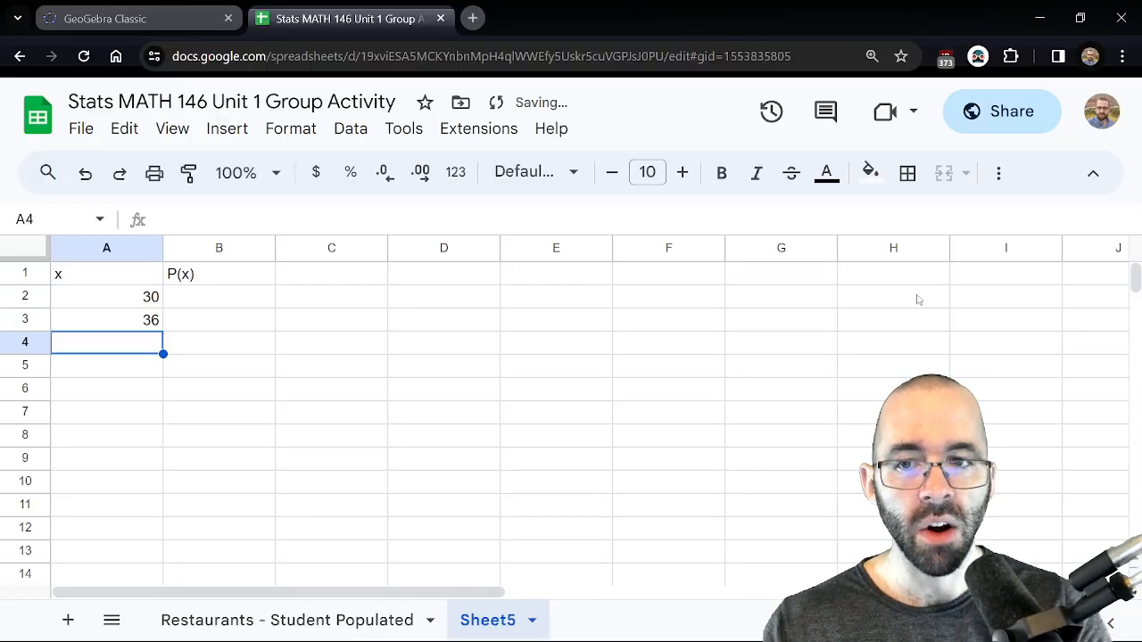
{"action": "type", "text": "42"}
{"action": "key", "text": "Return"}
{"action": "type", "text": "46"}
{"action": "key", "text": "BackSpace"}
{"action": "type", "text": "9"}
{"action": "key", "text": "BackSpace"}
{"action": "type", "text": "89"}
{"action": "key", "text": "BackSpace"}
{"action": "key", "text": "Return"}
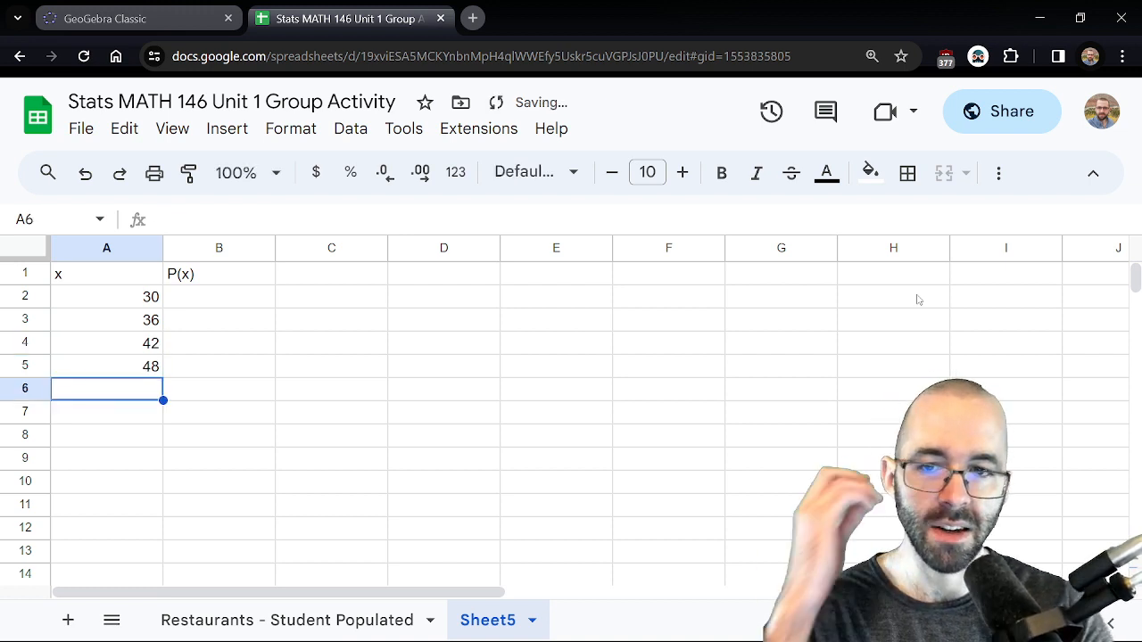
{"action": "type", "text": "60"}
{"action": "key", "text": "Return"}
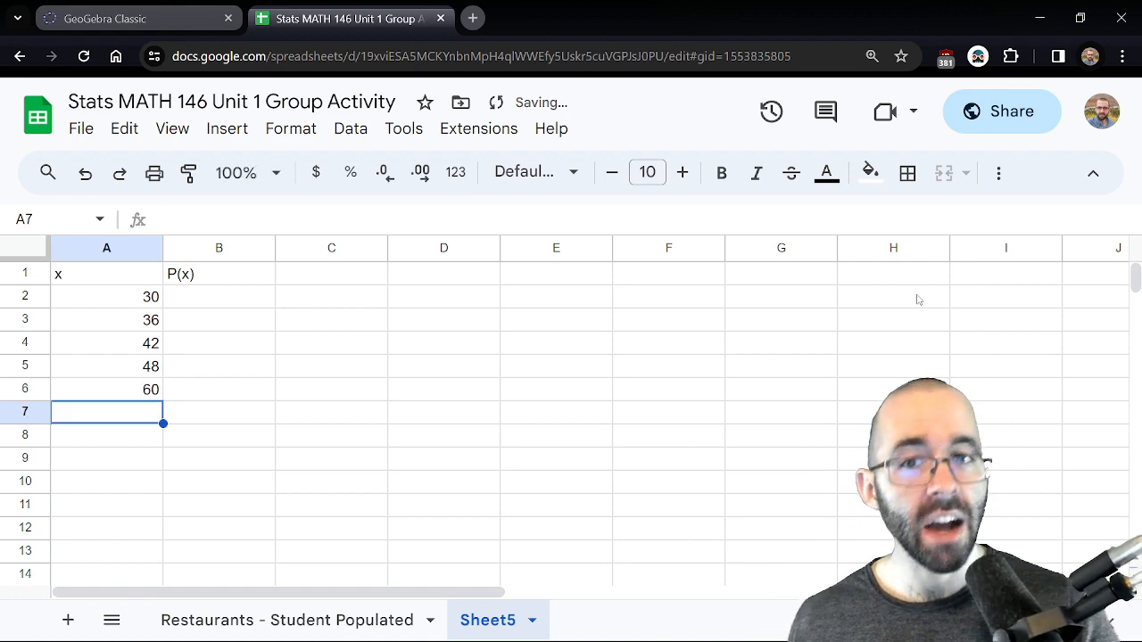
Enter the probabilities 0.05, 0.2 and 0.25 in B2:B4, checking them against the café table in OpenBoard
{"action": "key", "text": "Up"}
{"action": "key", "text": "Up"}
{"action": "key", "text": "Right"}
{"action": "key", "text": "Up"}
{"action": "key", "text": "Up"}
{"action": "key", "text": "Up"}
{"action": "type", "text": "0.05"}
{"action": "key", "text": "Return"}
{"action": "key", "text": "alt+Tab"}
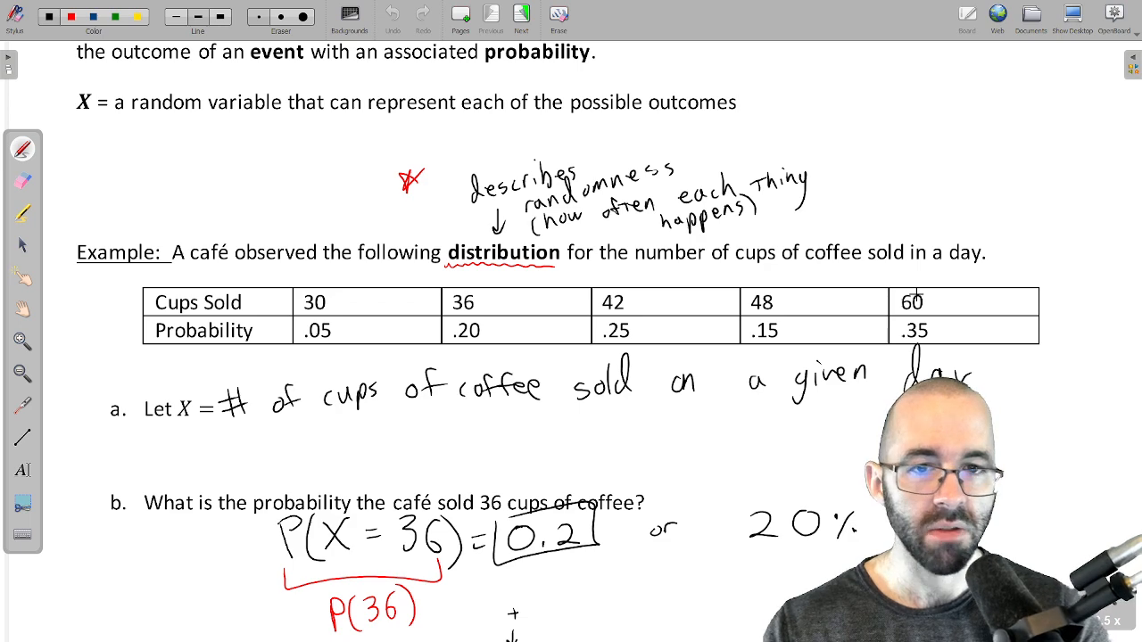
{"action": "key", "text": "alt+Tab"}
{"action": "type", "text": "0.2"}
{"action": "key", "text": "Return"}
{"action": "type", "text": "0.25"}
{"action": "key", "text": "Return"}
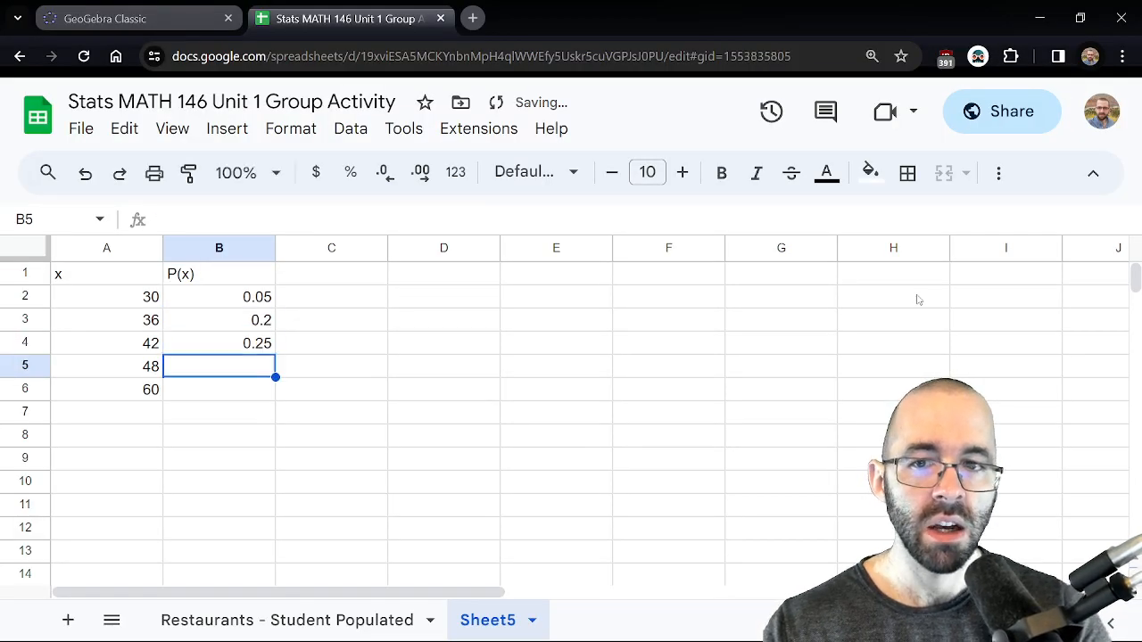
Check the remaining café probabilities in OpenBoard and enter 0.15 and 0.35 in B5:B6
{"action": "key", "text": "alt+Tab"}
{"action": "key", "text": "alt+Tab"}
{"action": "type", "text": "0.15"}
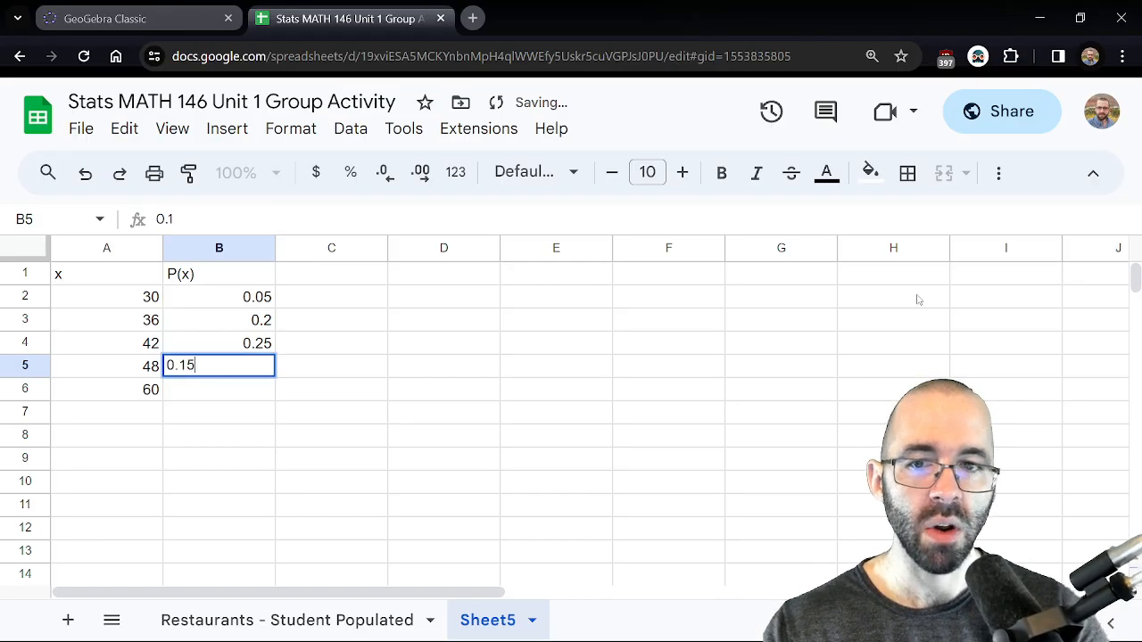
{"action": "key", "text": "Return"}
{"action": "type", "text": "0.35"}
{"action": "key", "text": "Return"}
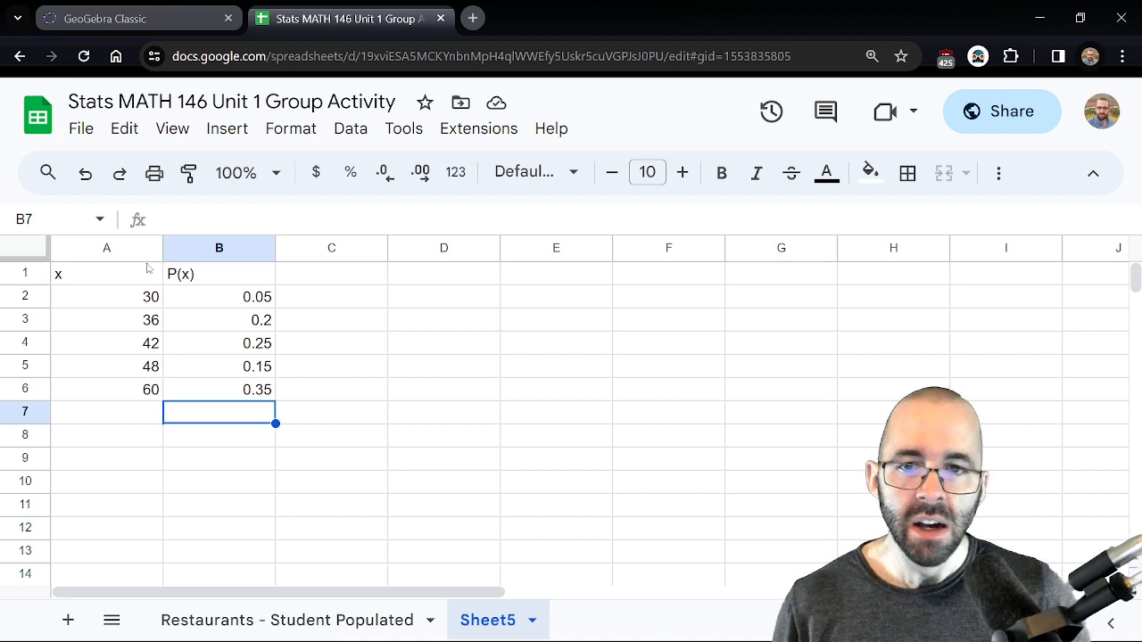
Label A7 as Sum and total the probabilities in B7 with =SUM(B2:B6)
{"action": "left_click", "coordinate": [122, 419]}
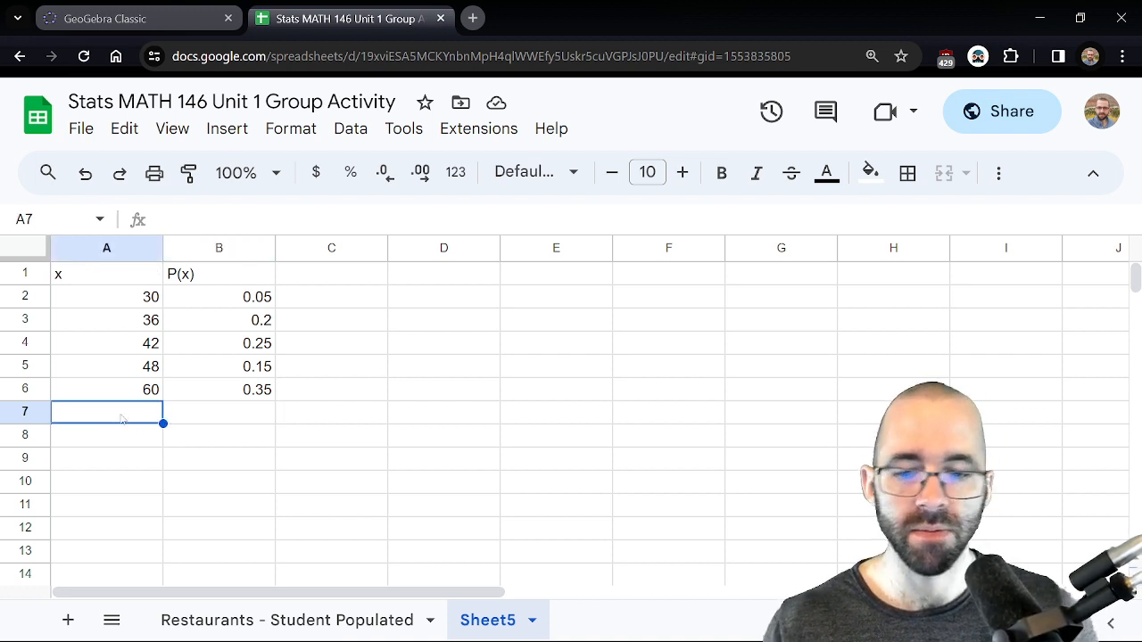
{"action": "type", "text": "Sum"}
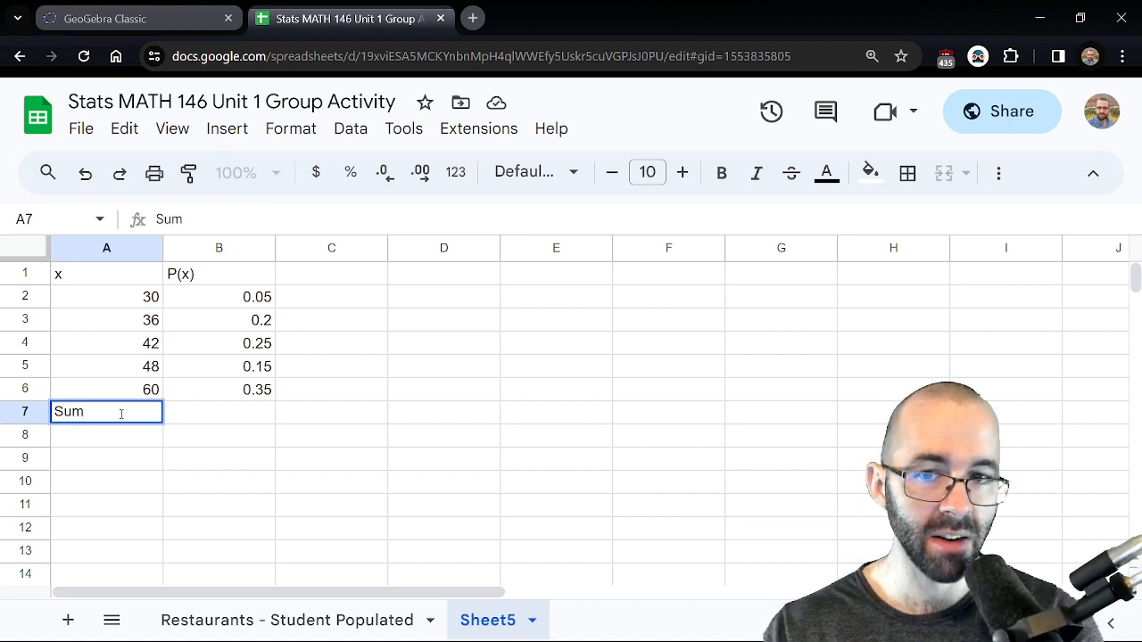
{"action": "key", "text": "Tab"}
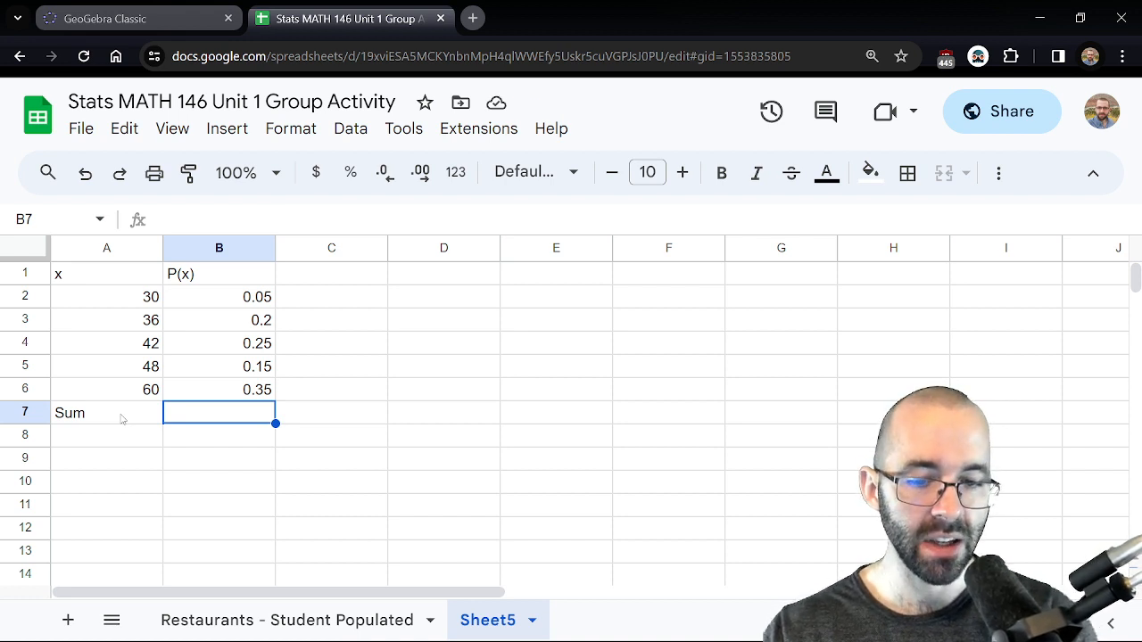
{"action": "type", "text": "="}
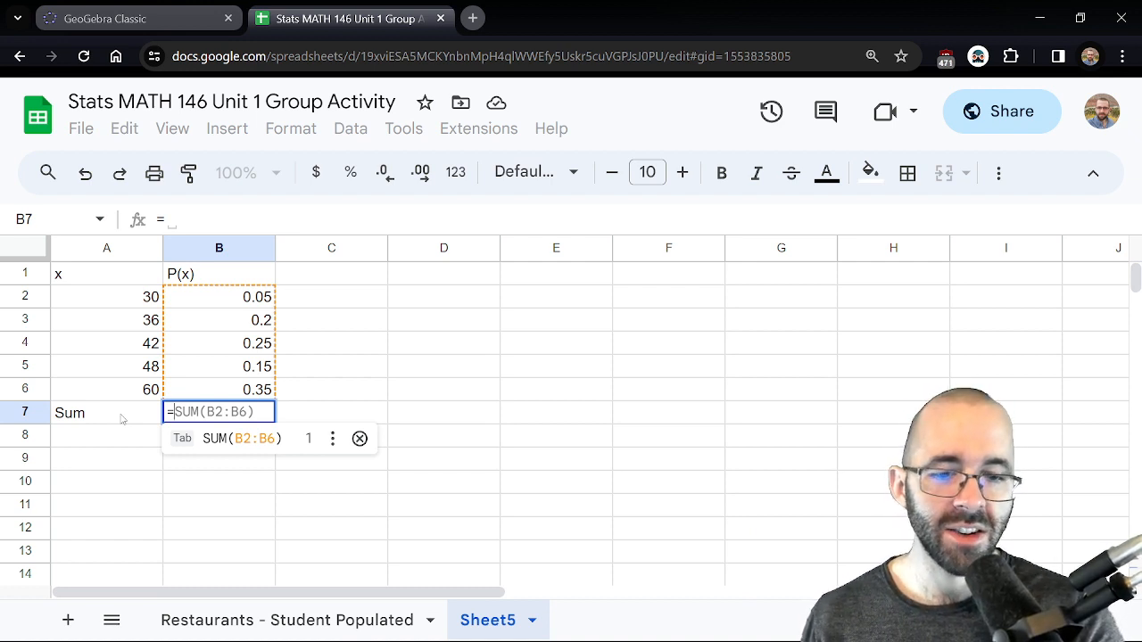
{"action": "key", "text": "Tab"}
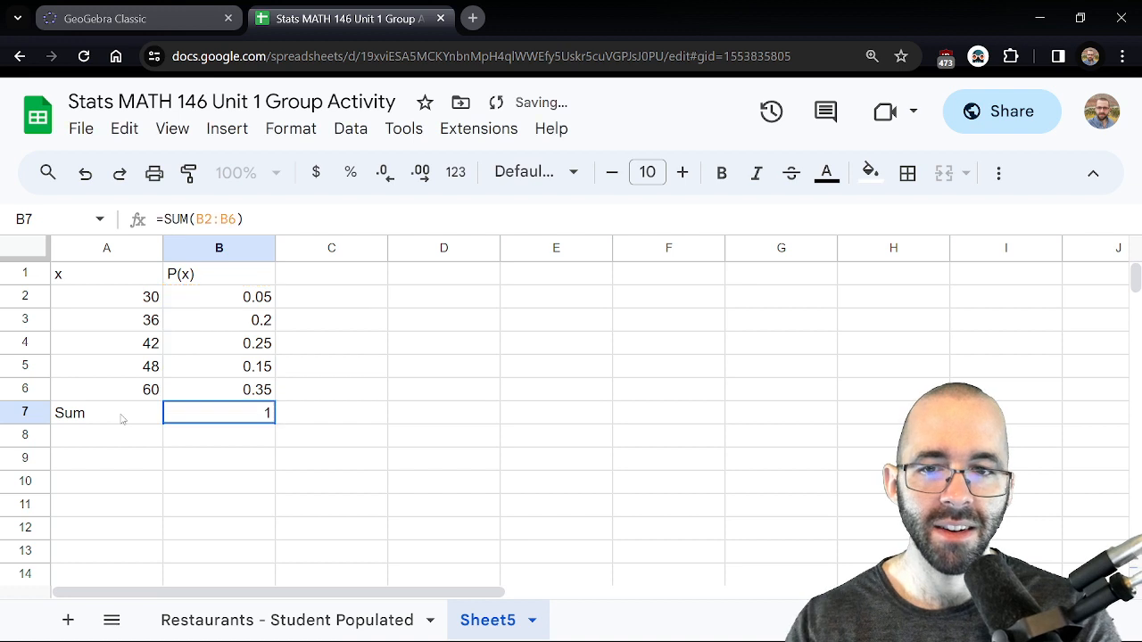
Clear the total in B7 and re-enter it as =SUM(B2:B6)
{"action": "key", "text": "Delete"}
{"action": "type", "text": "=su"}
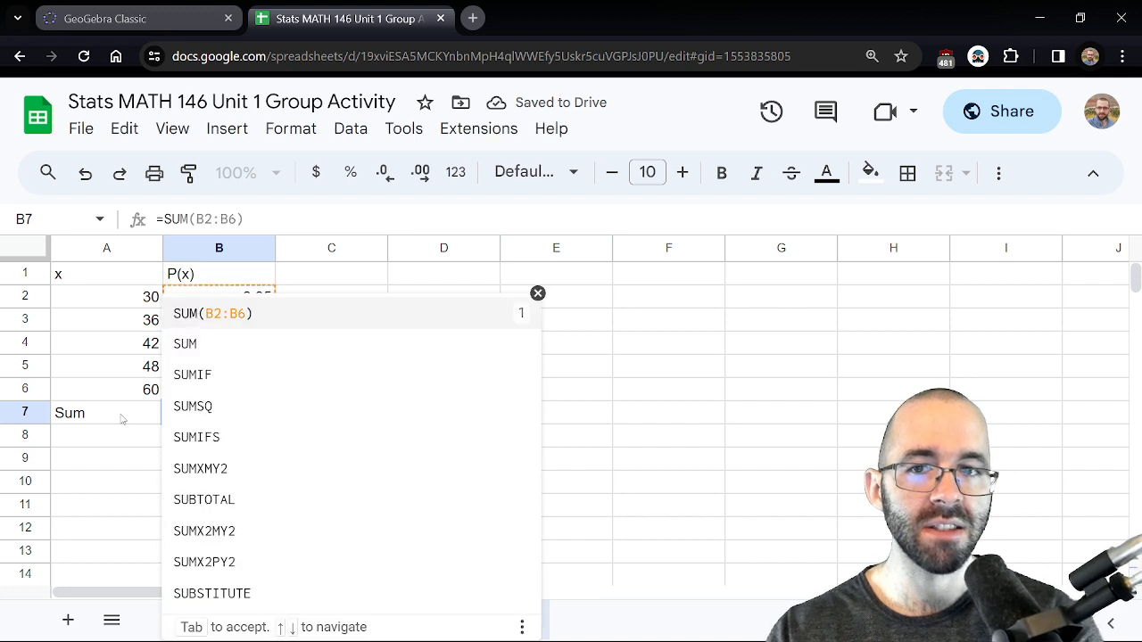
{"action": "type", "text": "m"}
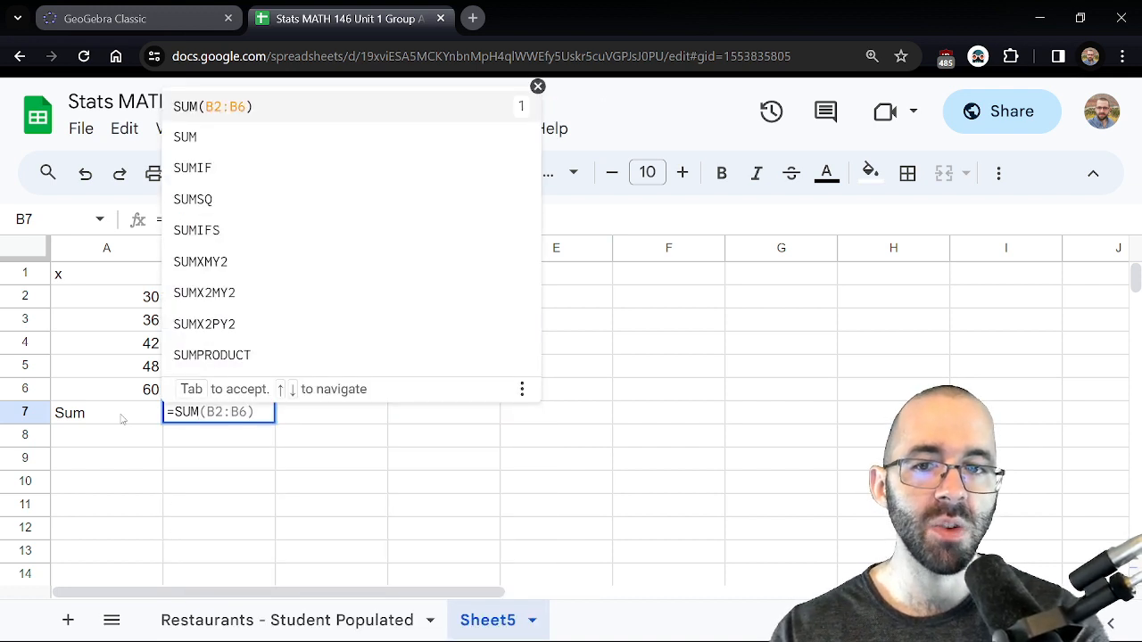
{"action": "type", "text": "("}
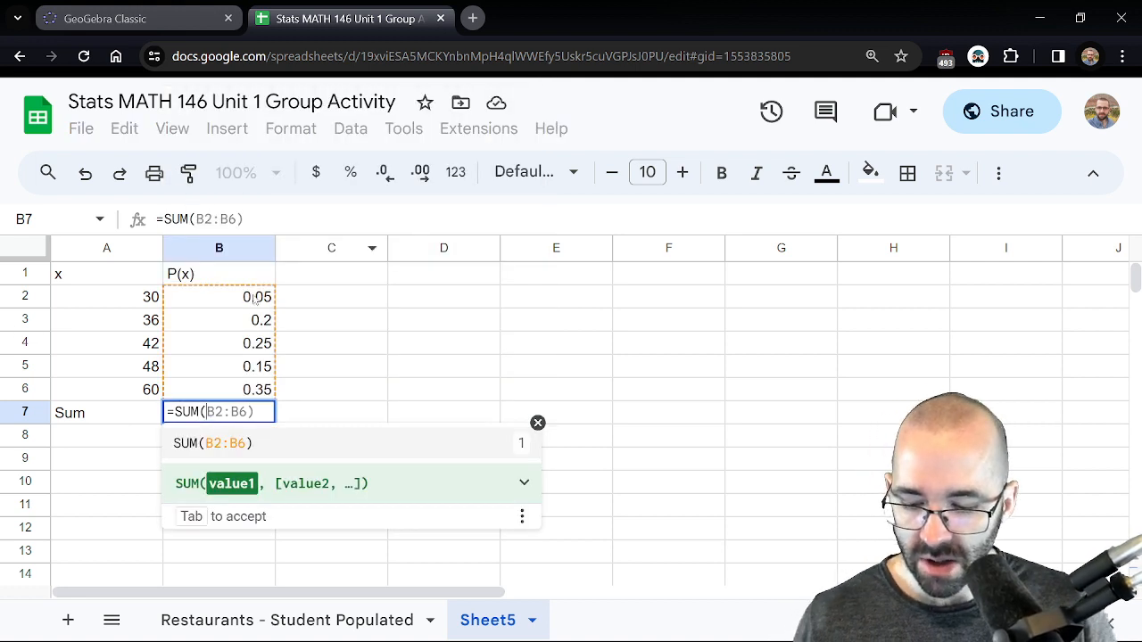
{"action": "left_click_drag", "start_coordinate": [219, 298], "coordinate": [238, 389]}
{"action": "type", "text": ")"}
{"action": "key", "text": "Return"}
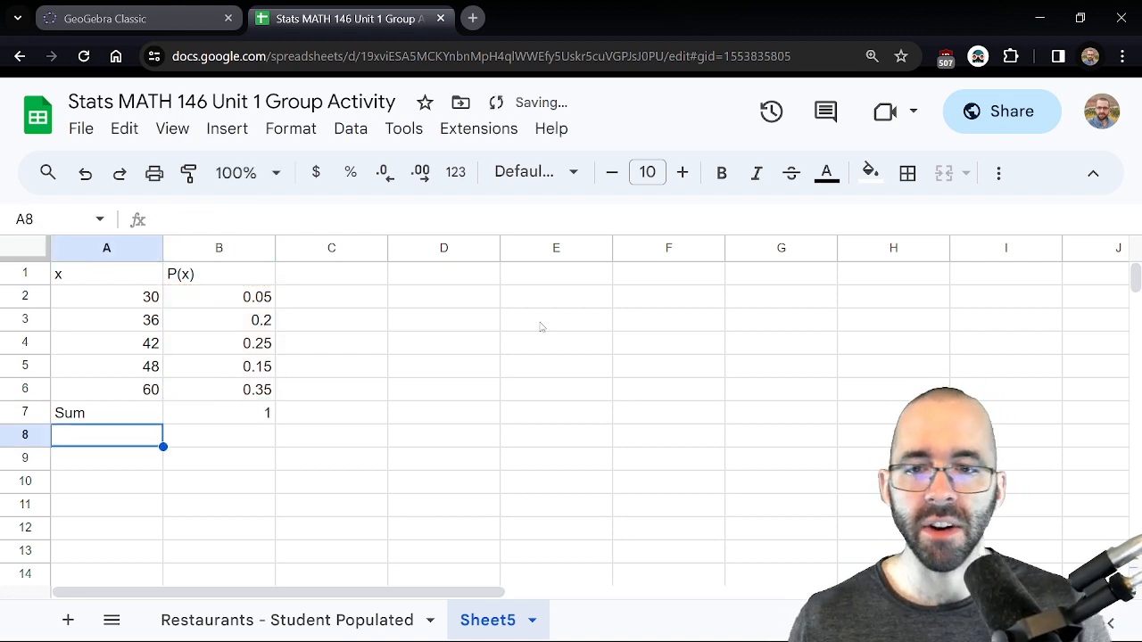
Review the probabilities in B2:B6 and their sum in B7, and look up the expected-value formula on OpenBoard's next page
{"action": "left_click_drag", "start_coordinate": [239, 299], "coordinate": [251, 383]}
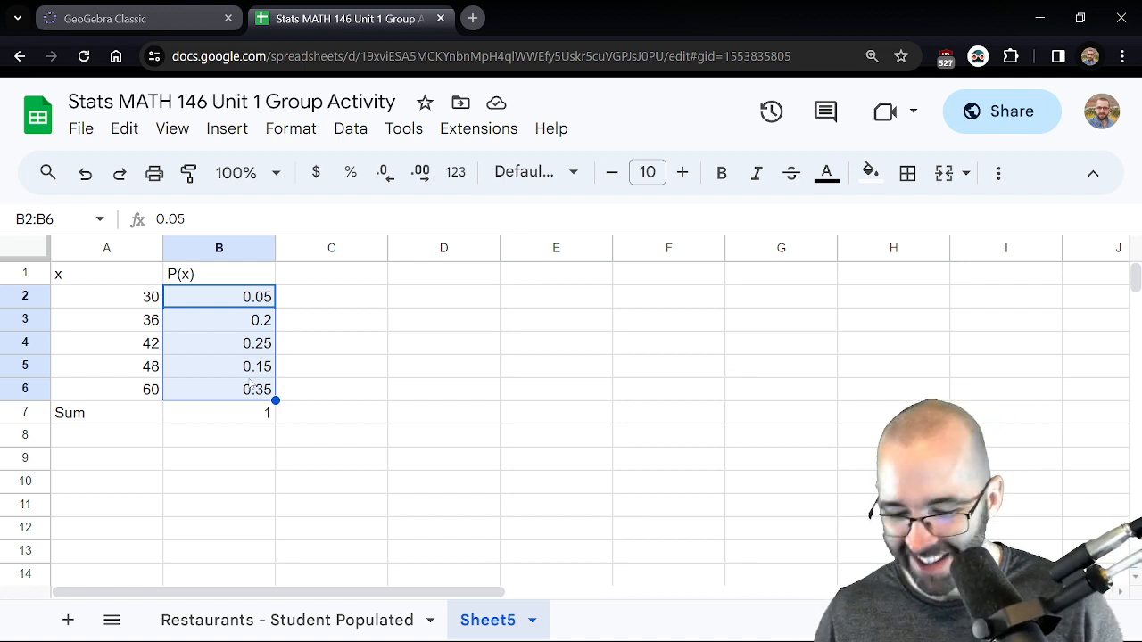
{"action": "left_click", "coordinate": [234, 417]}
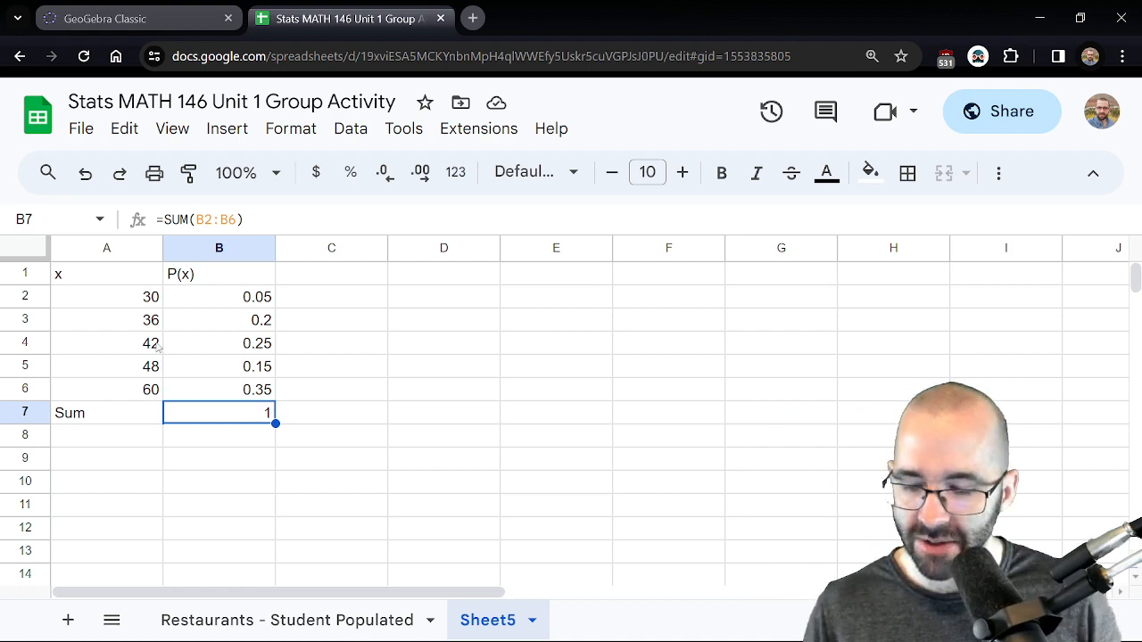
{"action": "key", "text": "alt+Tab"}
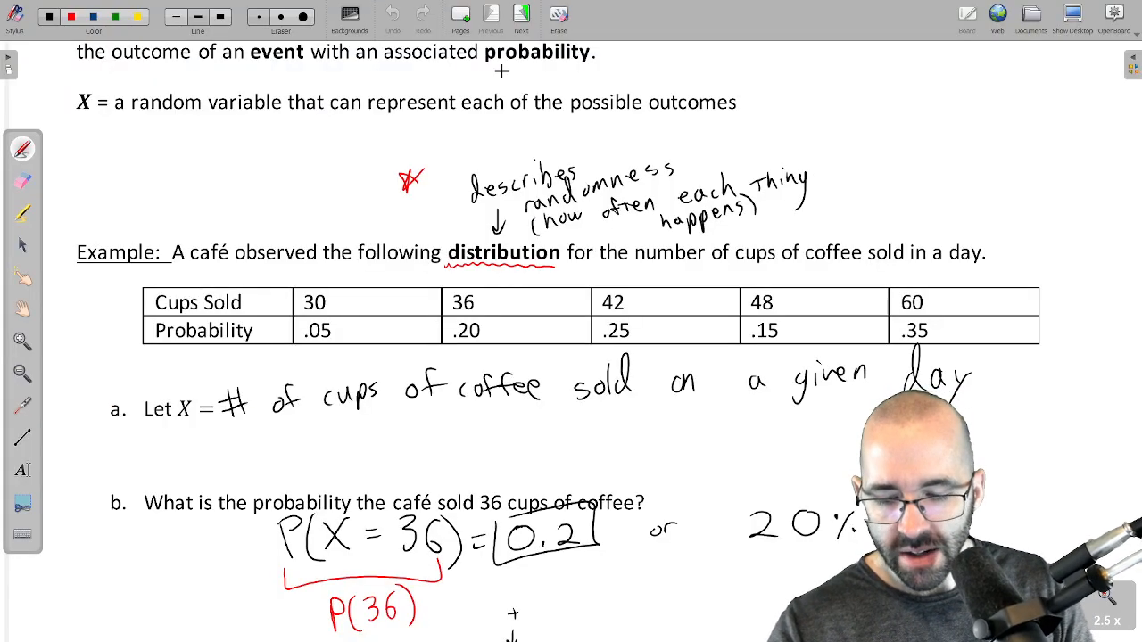
{"action": "left_click", "coordinate": [525, 18]}
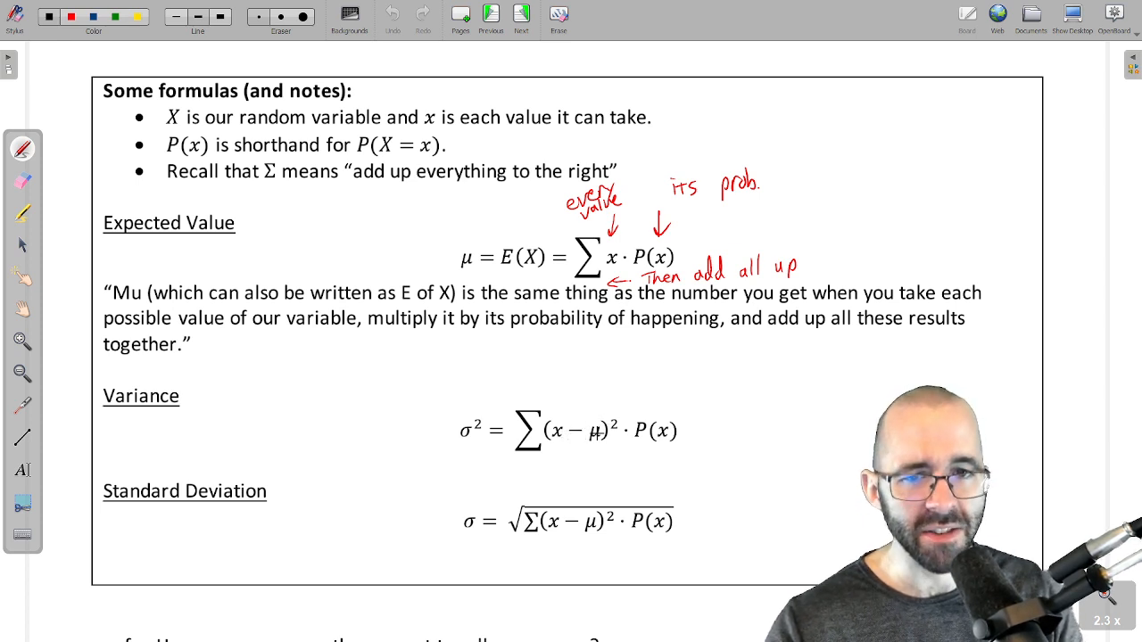
{"action": "key", "text": "alt+Tab"}
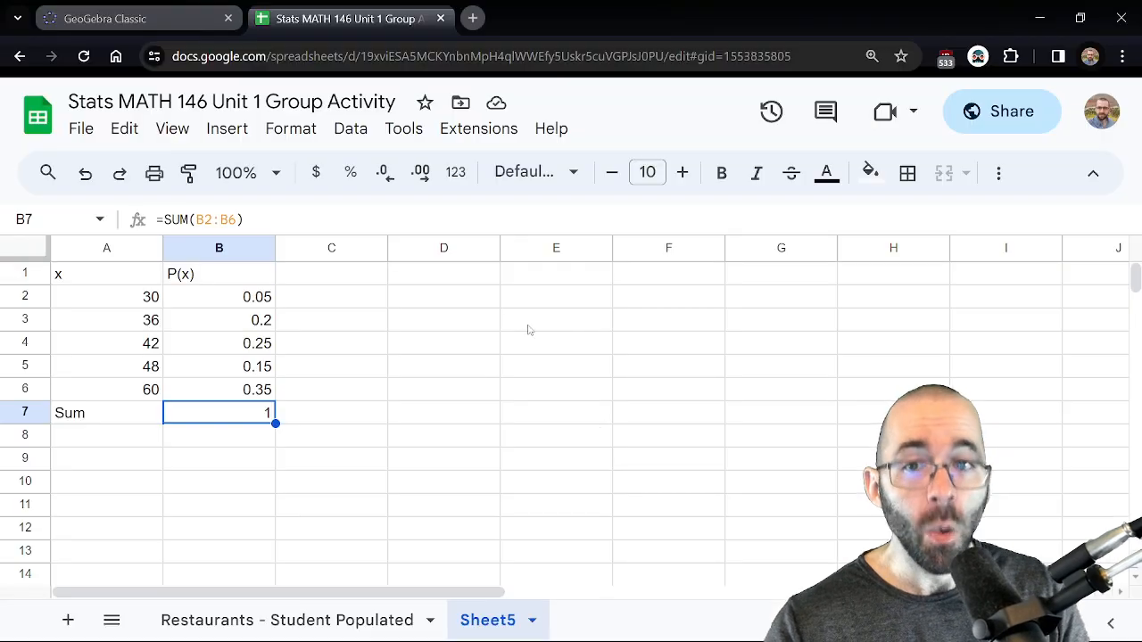
{"action": "key", "text": "alt+Tab"}
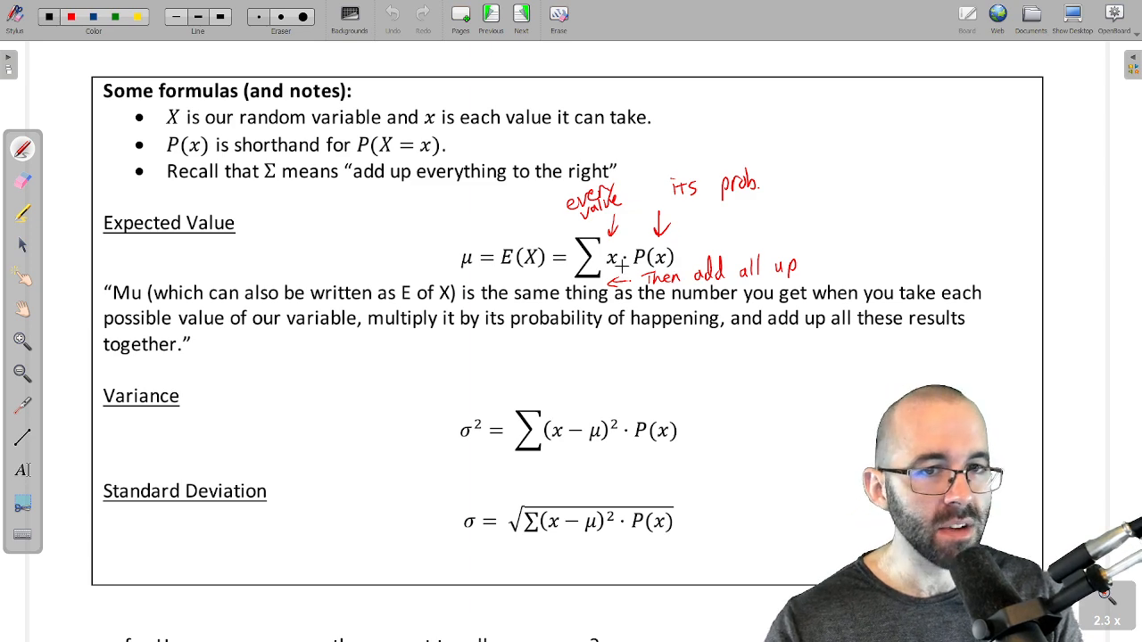
Switch back to Google Sheets and enter the column heading x*P(x) in C1
{"action": "key", "text": "alt+Tab"}
{"action": "left_click", "coordinate": [375, 278]}
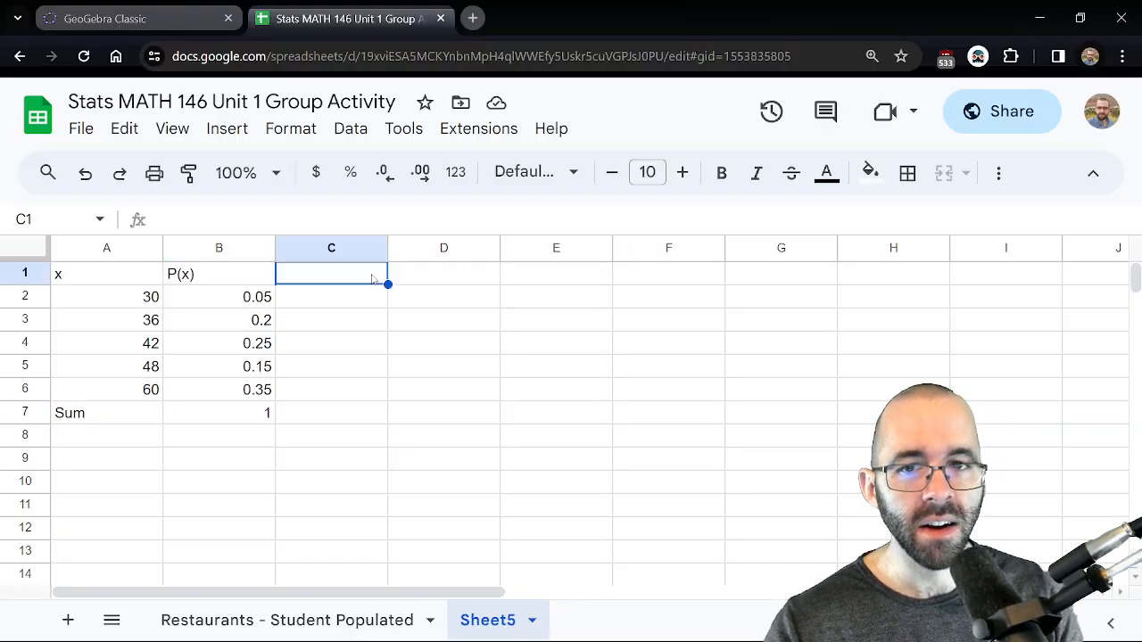
{"action": "type", "text": "x"}
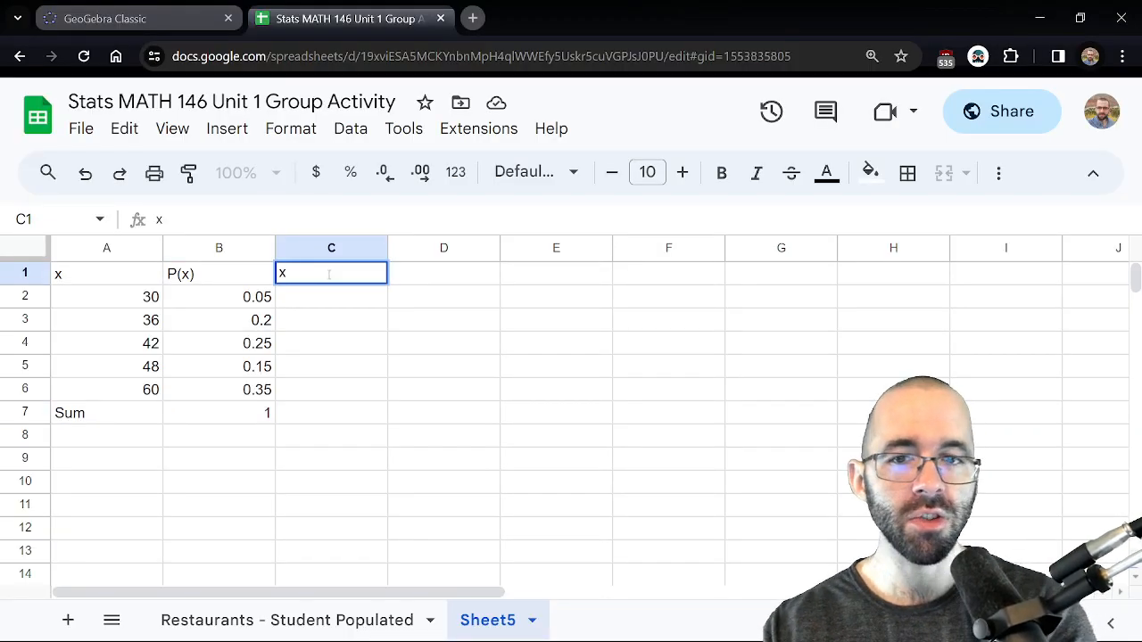
{"action": "type", "text": "*"}
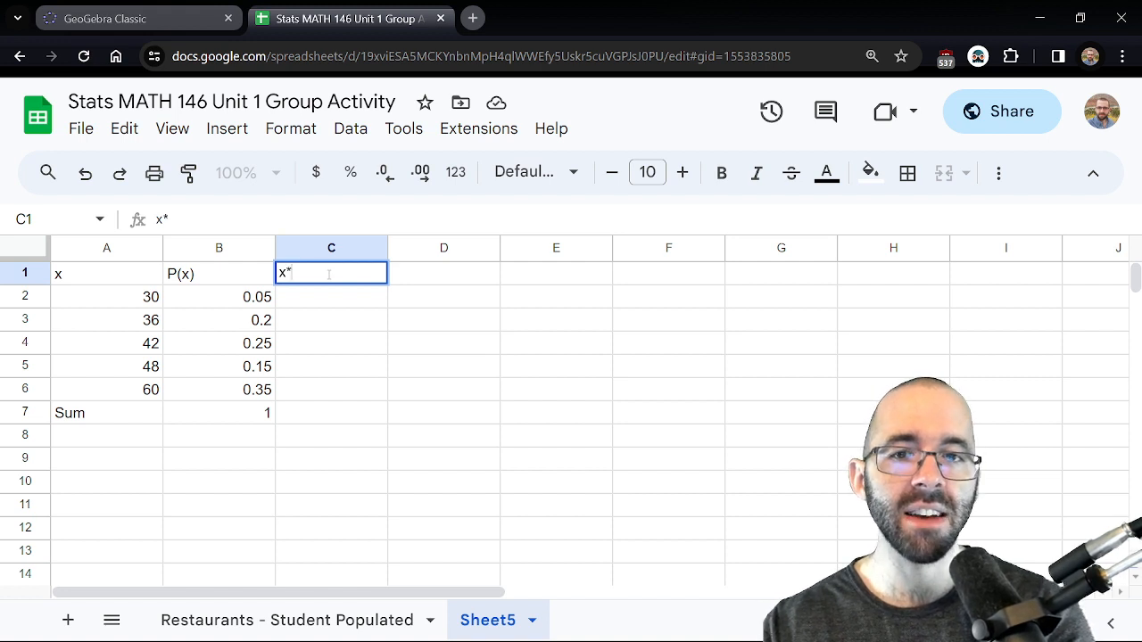
{"action": "type", "text": "(P("}
{"action": "key", "text": "BackSpace"}
{"action": "key", "text": "BackSpace"}
{"action": "key", "text": "BackSpace"}
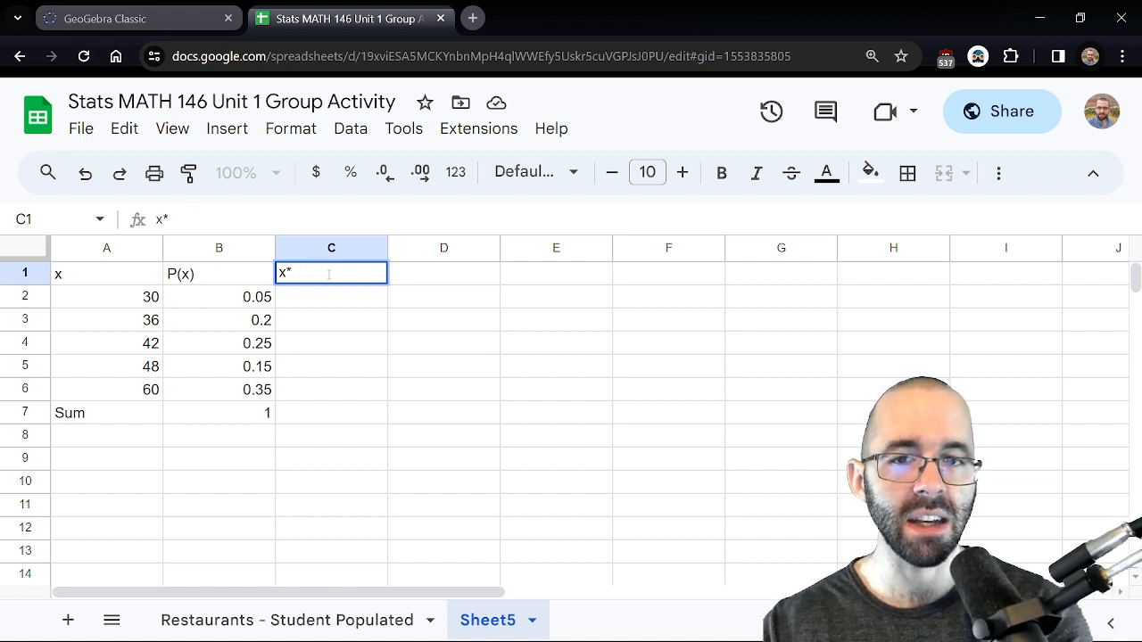
{"action": "type", "text": "P(x)"}
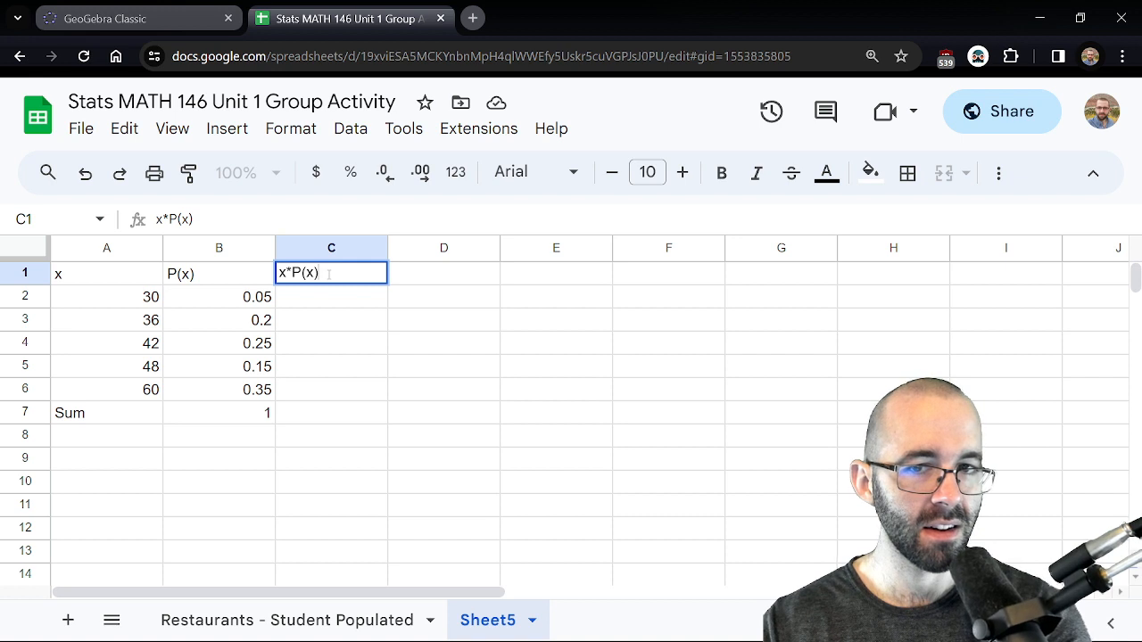
{"action": "key", "text": "Return"}
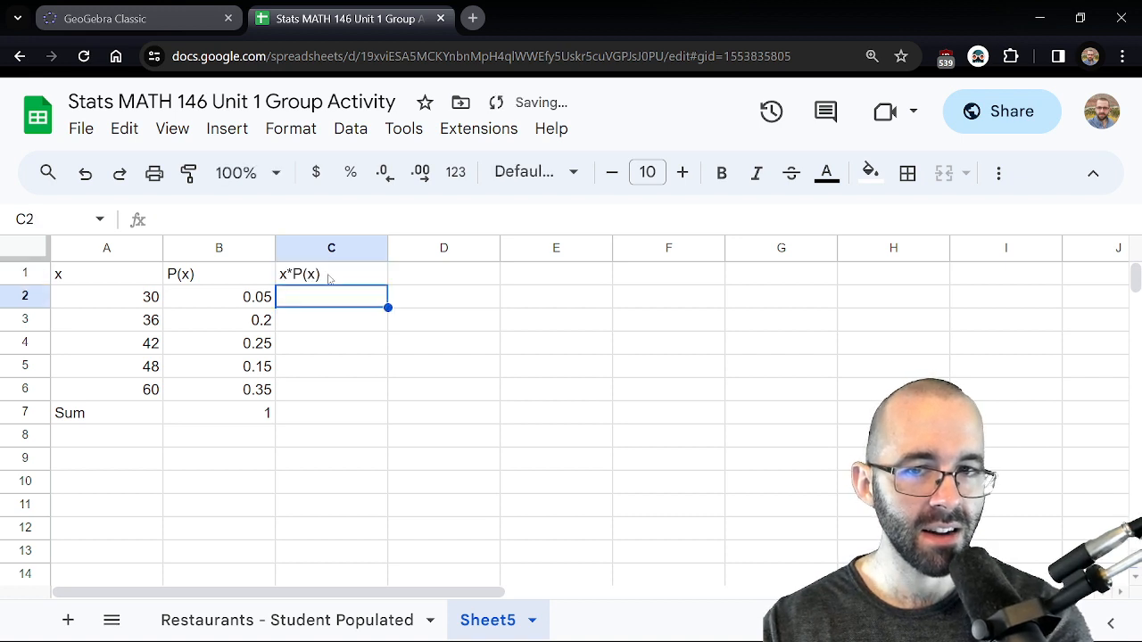
Multiply each value by its probability by entering =A2*B2 in C2 and filling the formula down to C6
{"action": "type", "text": "="}
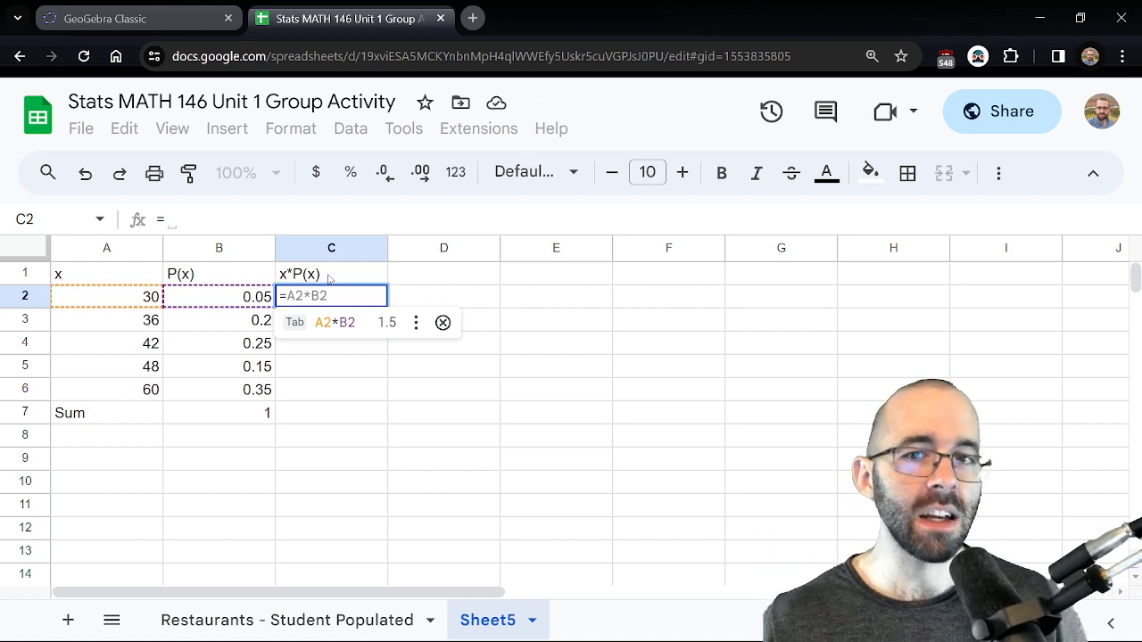
{"action": "left_click", "coordinate": [107, 299]}
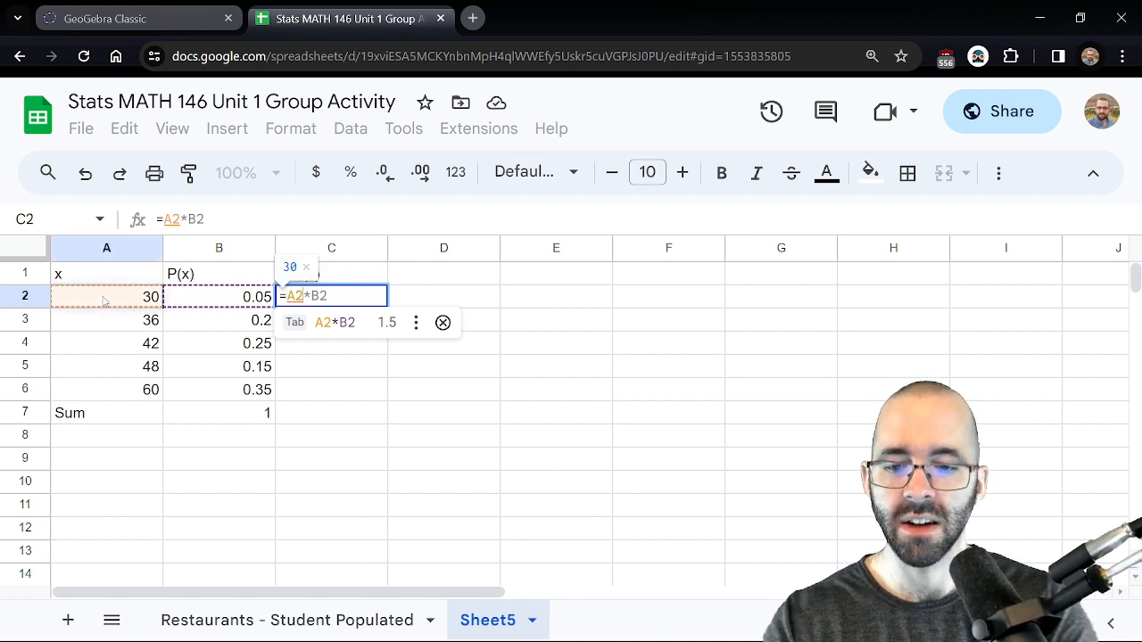
{"action": "type", "text": "*"}
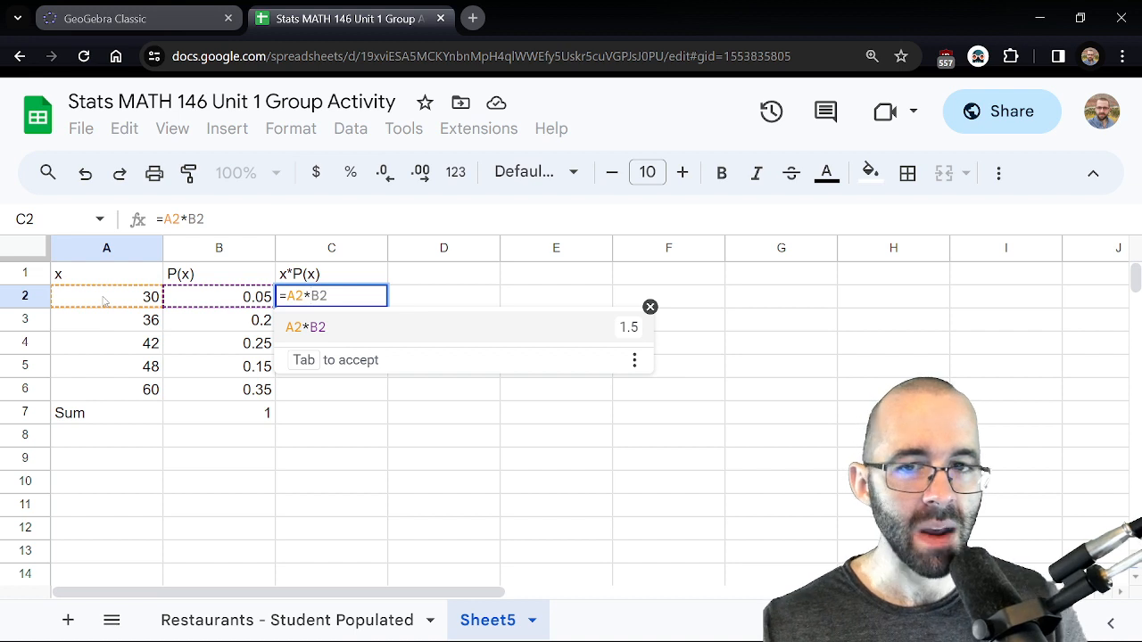
{"action": "left_click", "coordinate": [224, 303]}
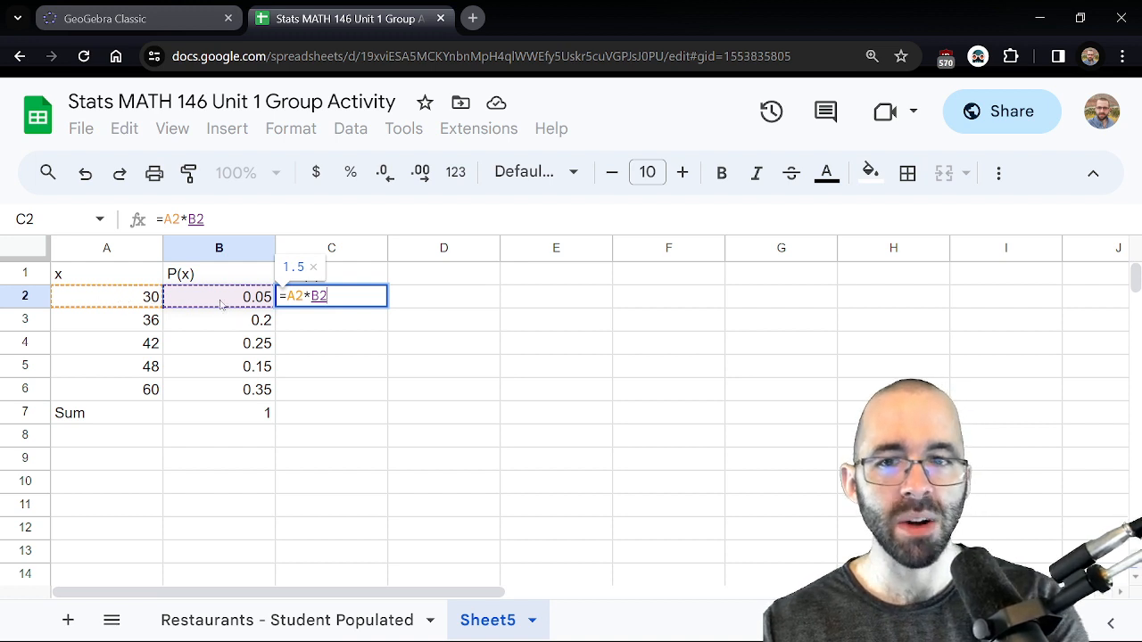
{"action": "key", "text": "Return"}
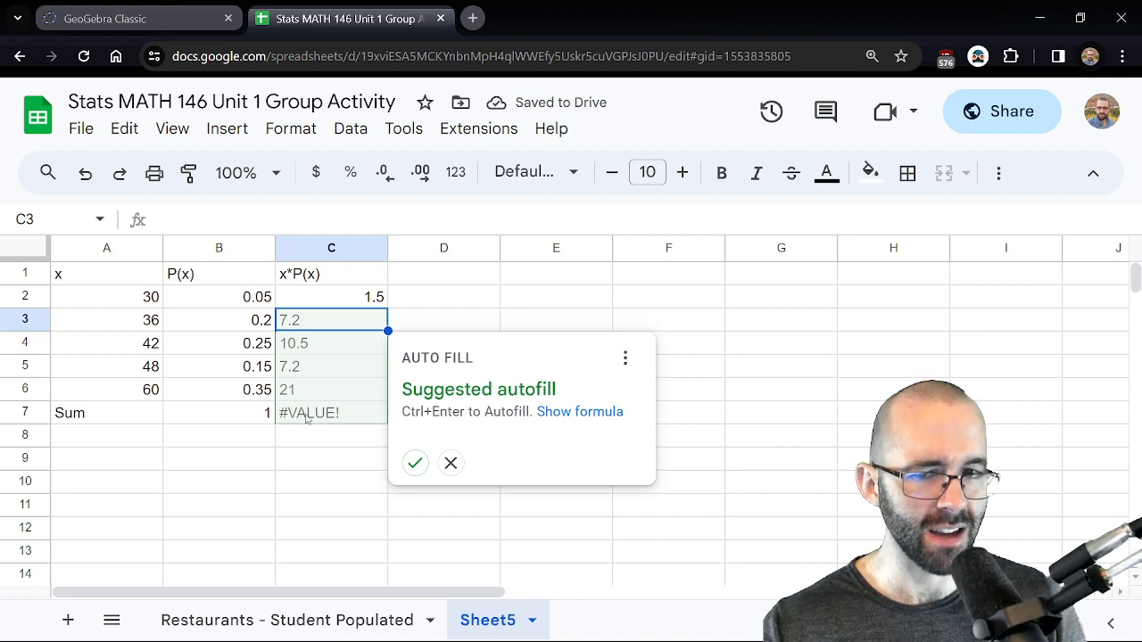
{"action": "left_click", "coordinate": [366, 305]}
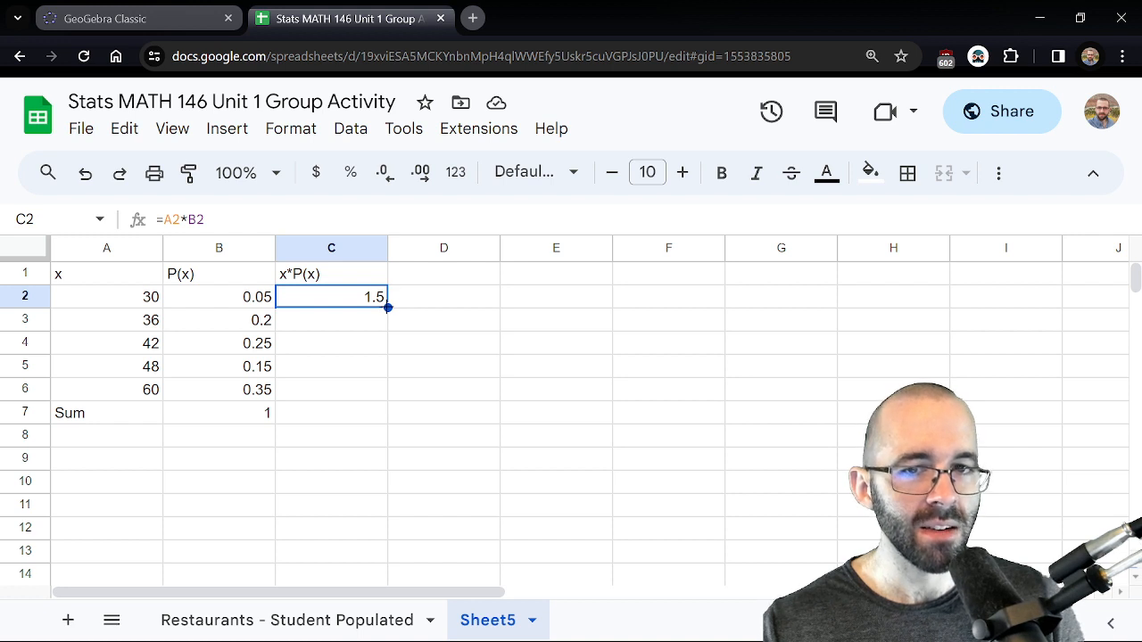
{"action": "left_click_drag", "start_coordinate": [388, 307], "coordinate": [381, 389]}
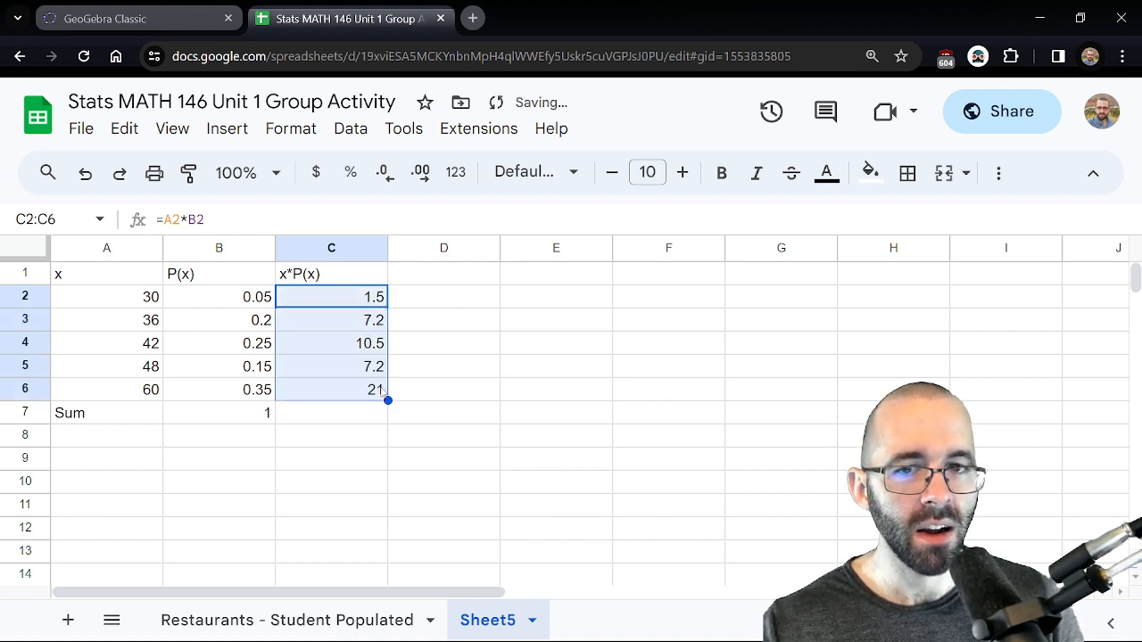
Inspect the filled formulas in the x*P(x) column, C2:C6, to check which cells each one references
{"action": "left_click", "coordinate": [348, 388]}
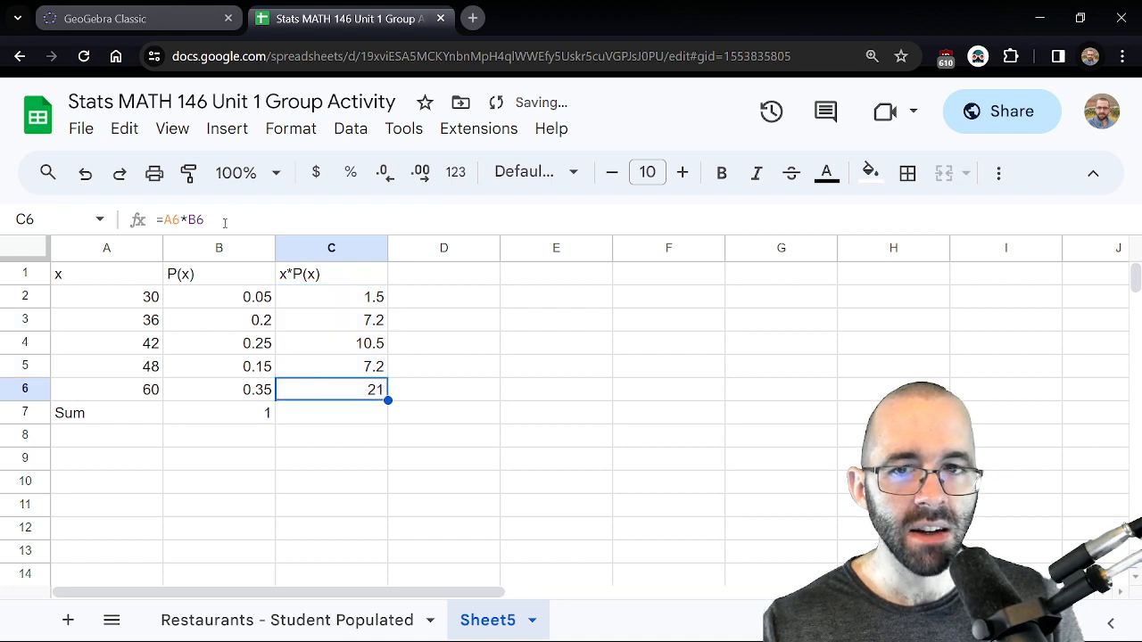
{"action": "left_click", "coordinate": [225, 222]}
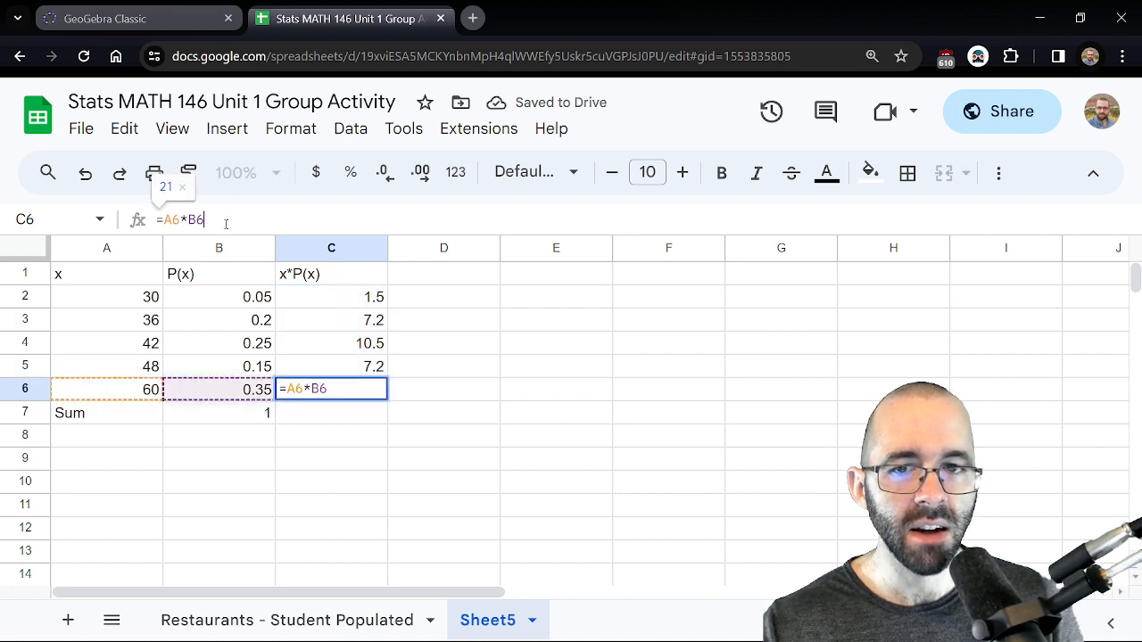
{"action": "left_click", "coordinate": [330, 373]}
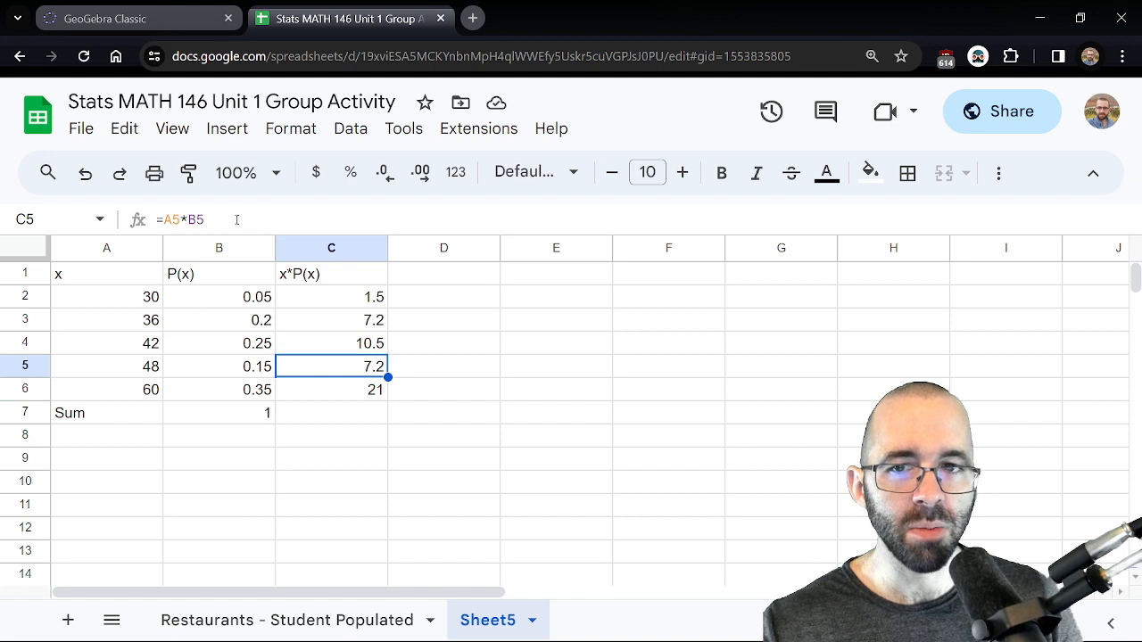
{"action": "key", "text": "Return"}
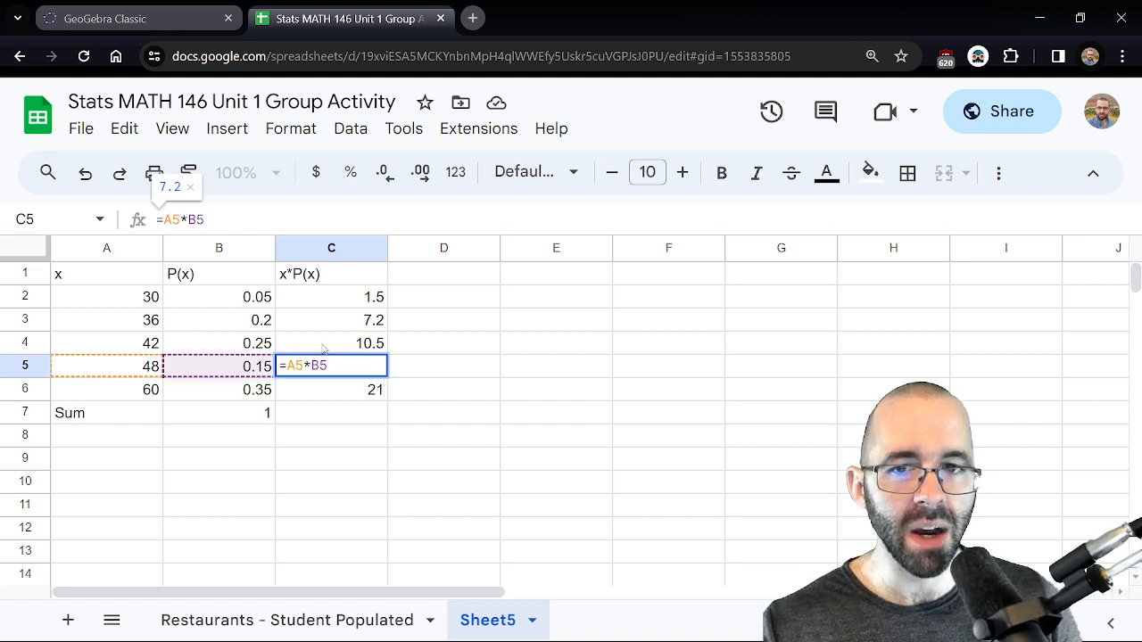
{"action": "left_click", "coordinate": [322, 346]}
{"action": "key", "text": "Return"}
{"action": "key", "text": "Escape"}
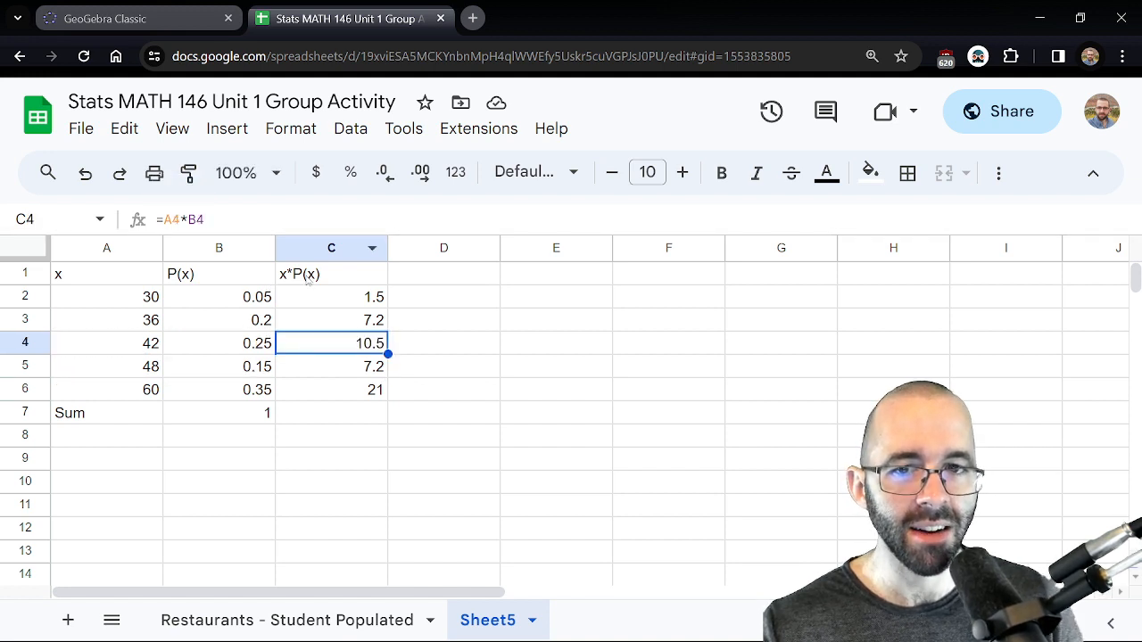
{"action": "left_click", "coordinate": [336, 297]}
{"action": "key", "text": "Return"}
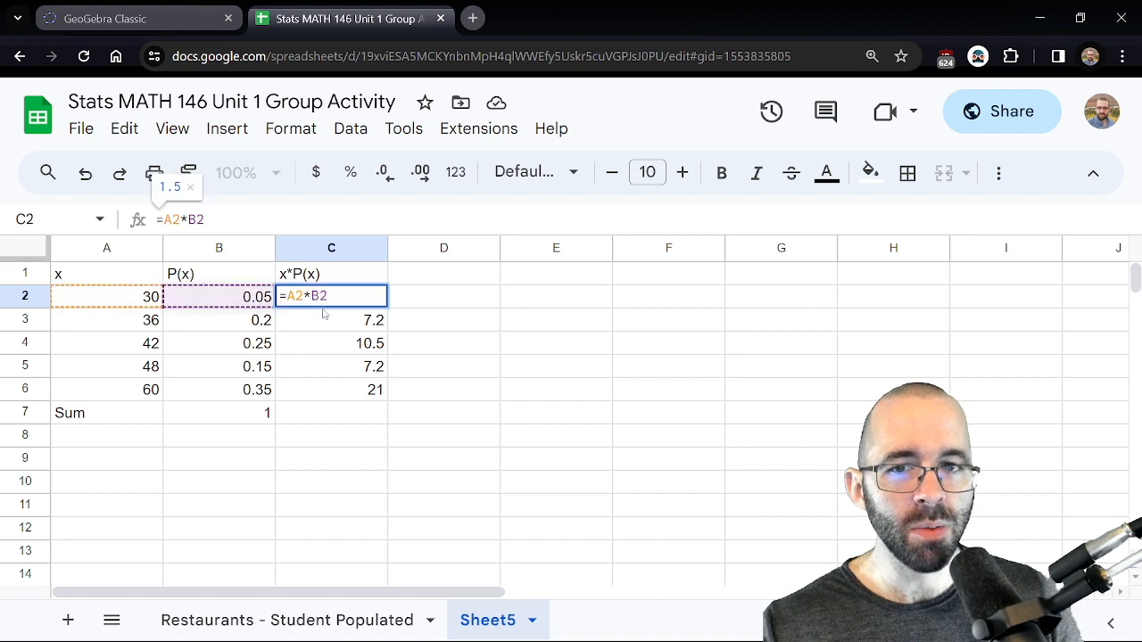
{"action": "key", "text": "Return"}
{"action": "key", "text": "Return"}
{"action": "key", "text": "Escape"}
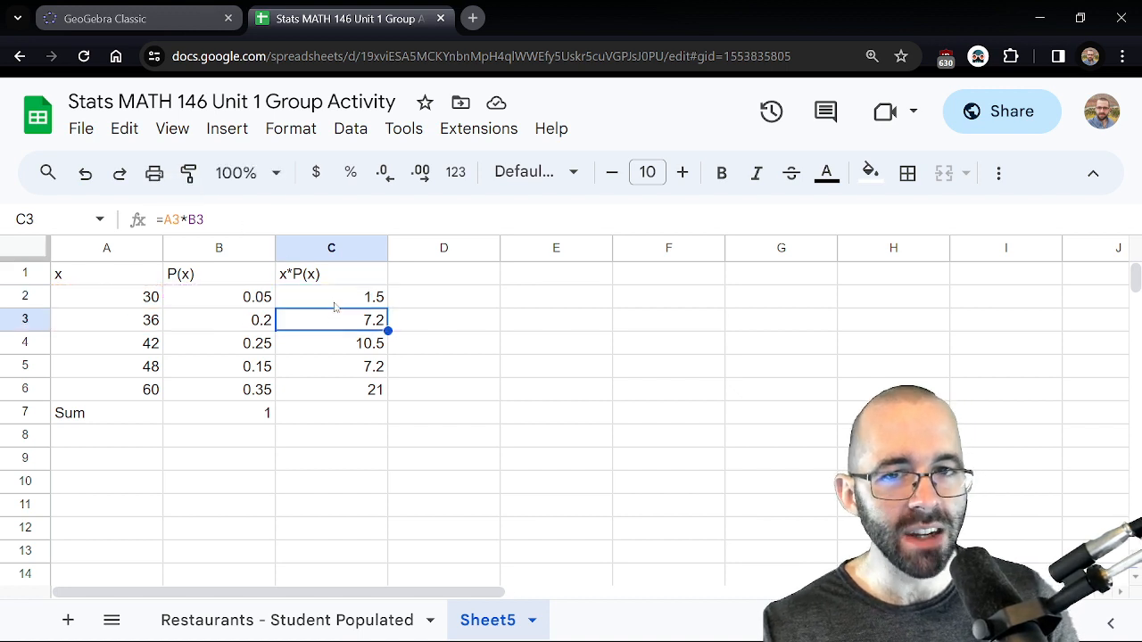
{"action": "left_click_drag", "start_coordinate": [335, 303], "coordinate": [362, 393]}
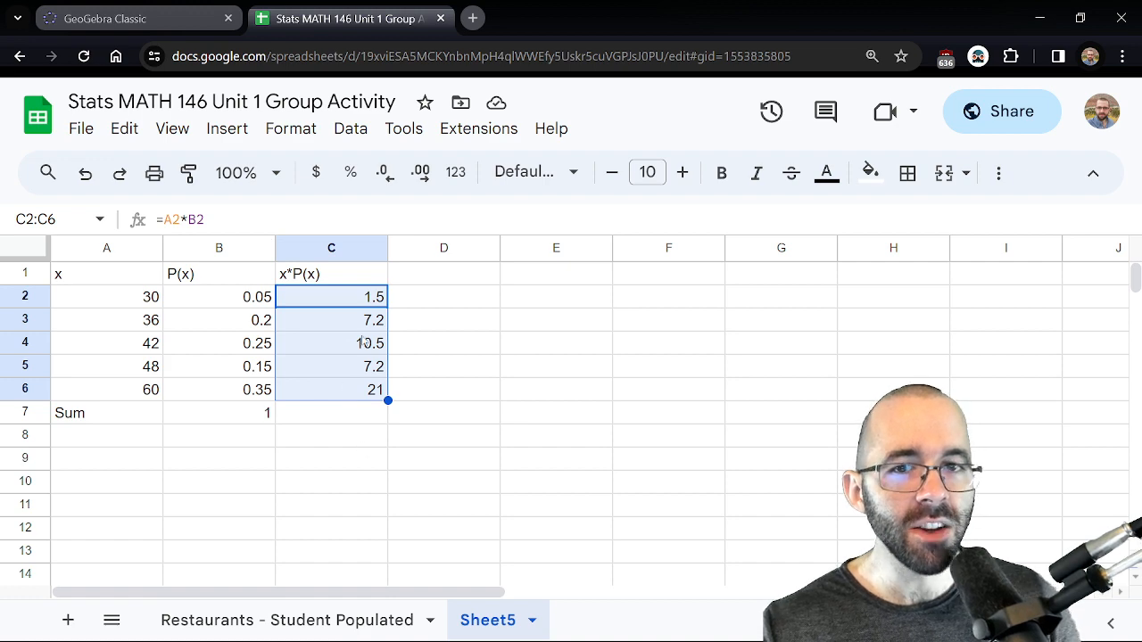
Recheck the expected-value formula in OpenBoard, and total the x*P(x) column in Google Sheets with =SUM(C2:C6) in C7
{"action": "key", "text": "alt+Tab"}
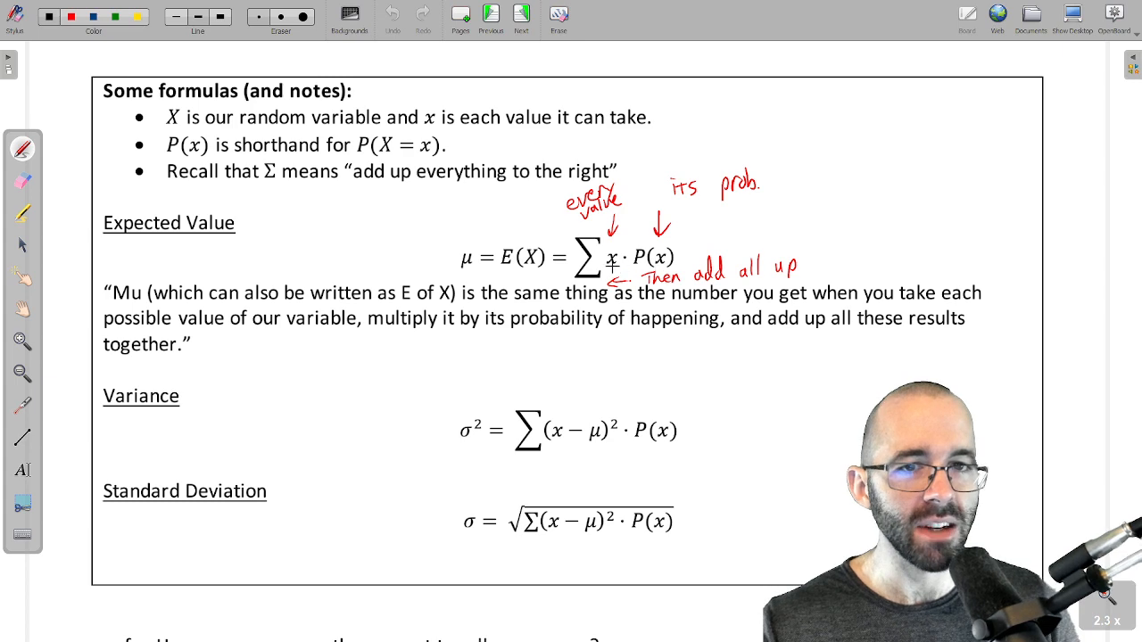
{"action": "key", "text": "alt+Tab"}
{"action": "left_click", "coordinate": [260, 418]}
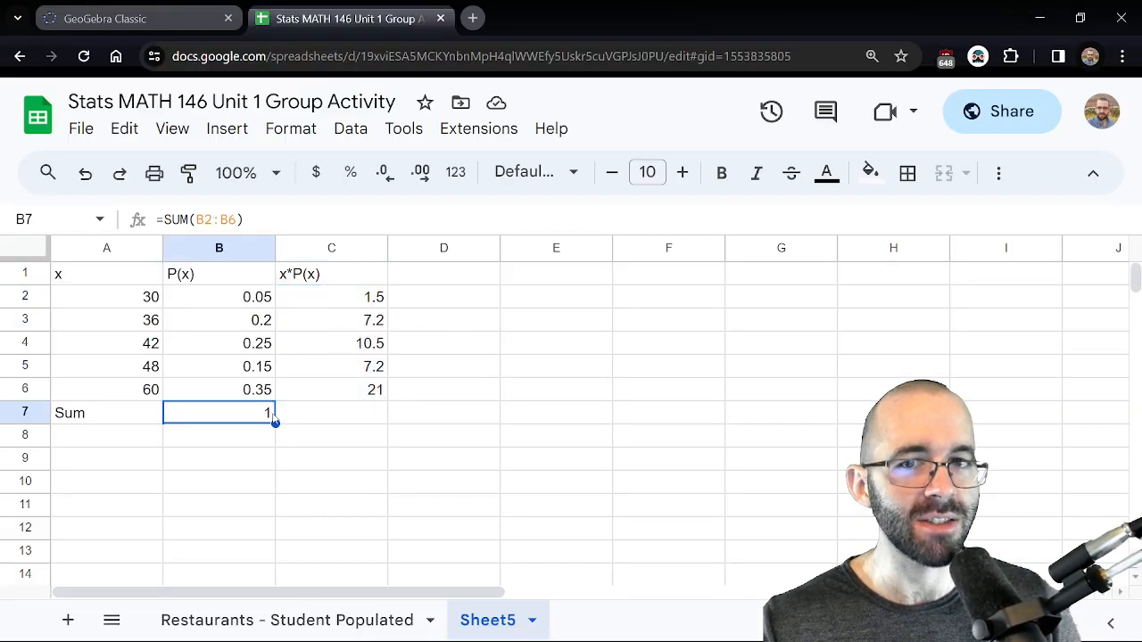
{"action": "left_click", "coordinate": [314, 419]}
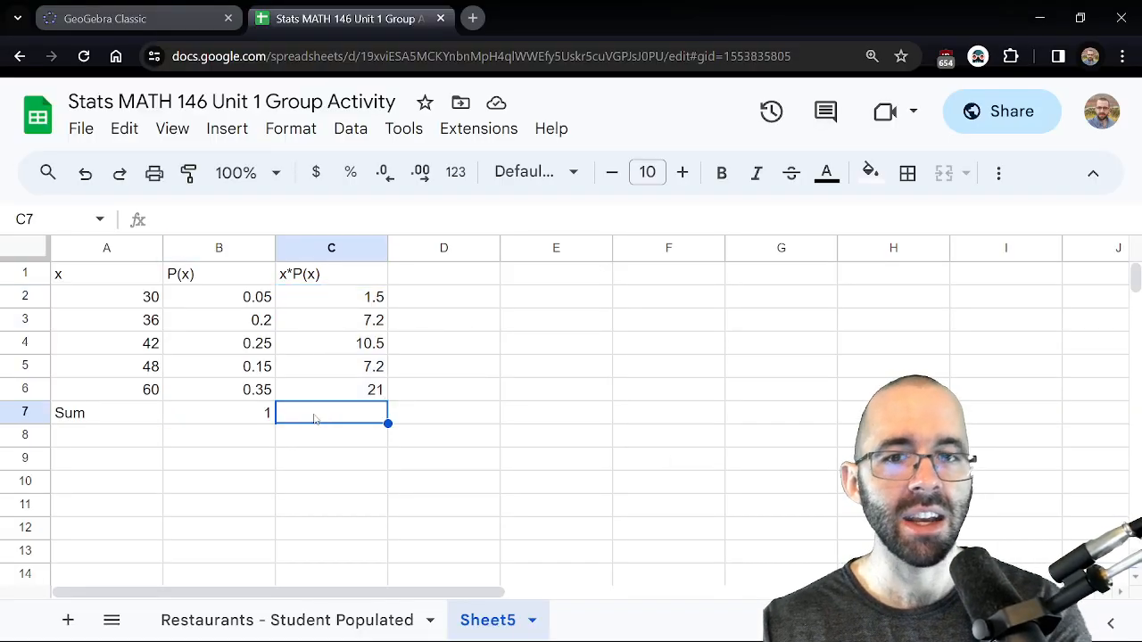
{"action": "type", "text": "="}
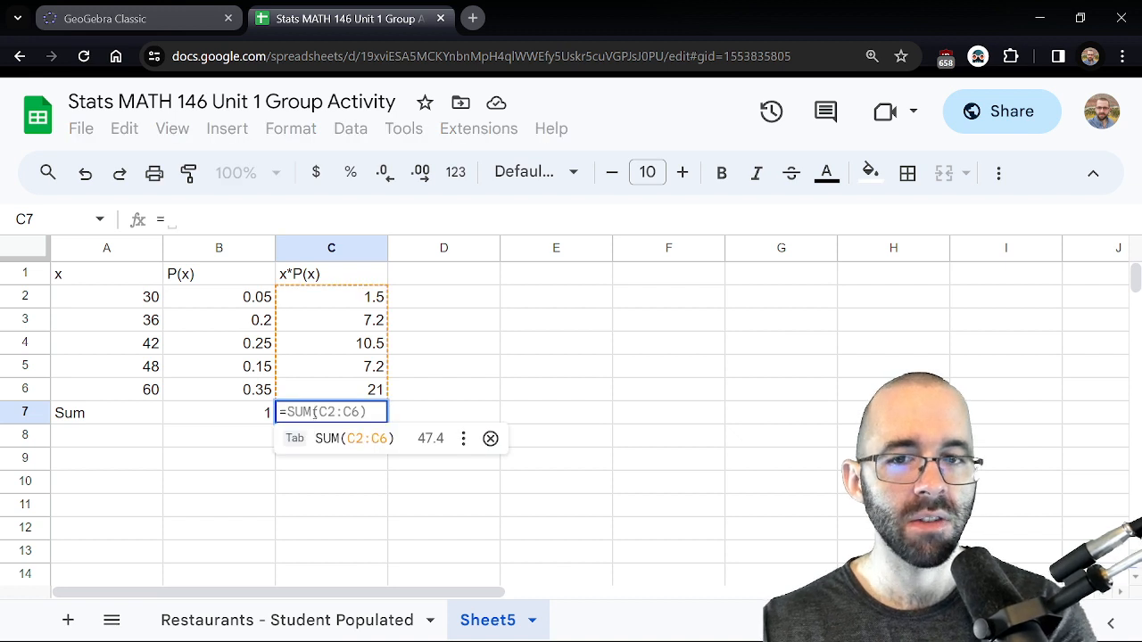
{"action": "type", "text": "SUM"}
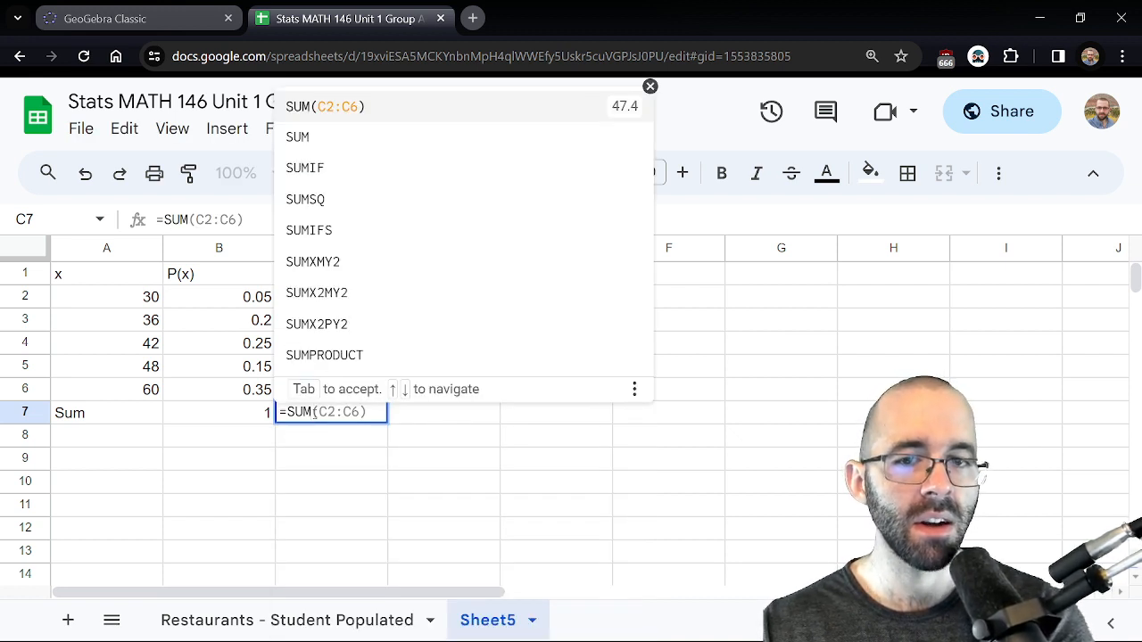
{"action": "type", "text": "("}
{"action": "left_click_drag", "start_coordinate": [314, 296], "coordinate": [314, 397]}
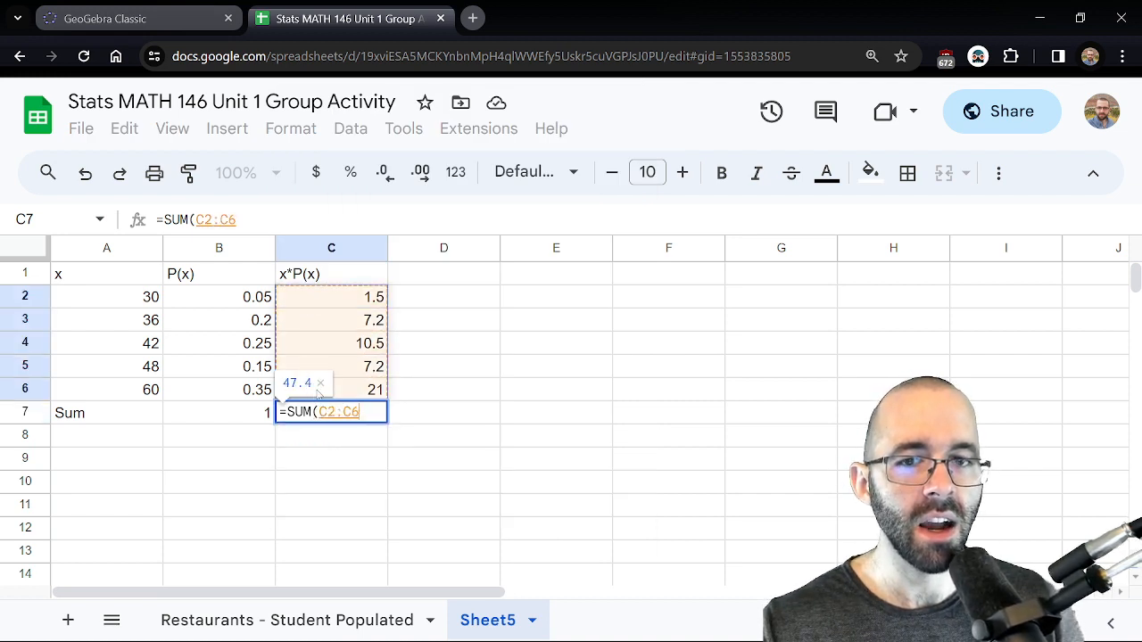
{"action": "key", "text": "Return"}
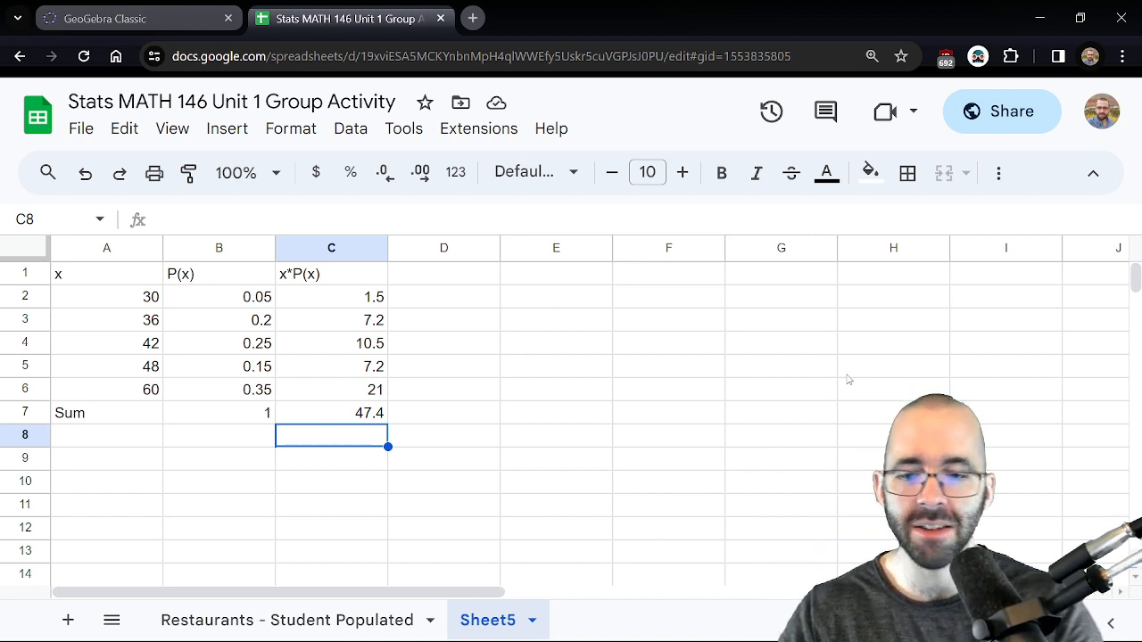
Label the x*P(x) total by entering the note "^ This is E(X), mu" in C8
{"action": "type", "text": "^ This is E(X)"}
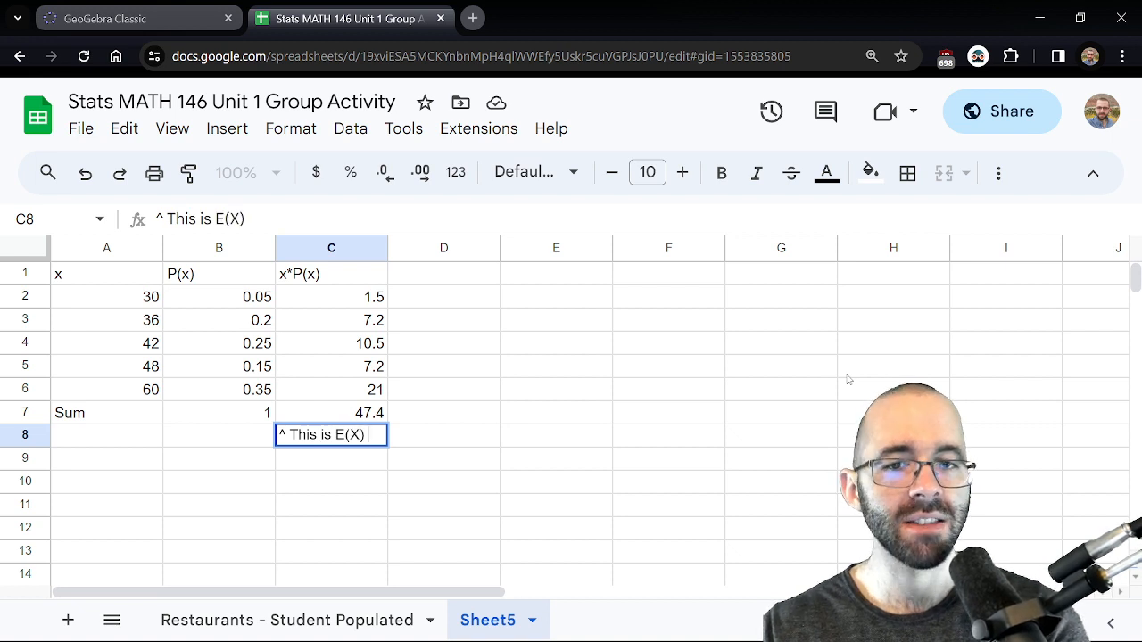
{"action": "type", "text": ", mu"}
{"action": "key", "text": "Return"}
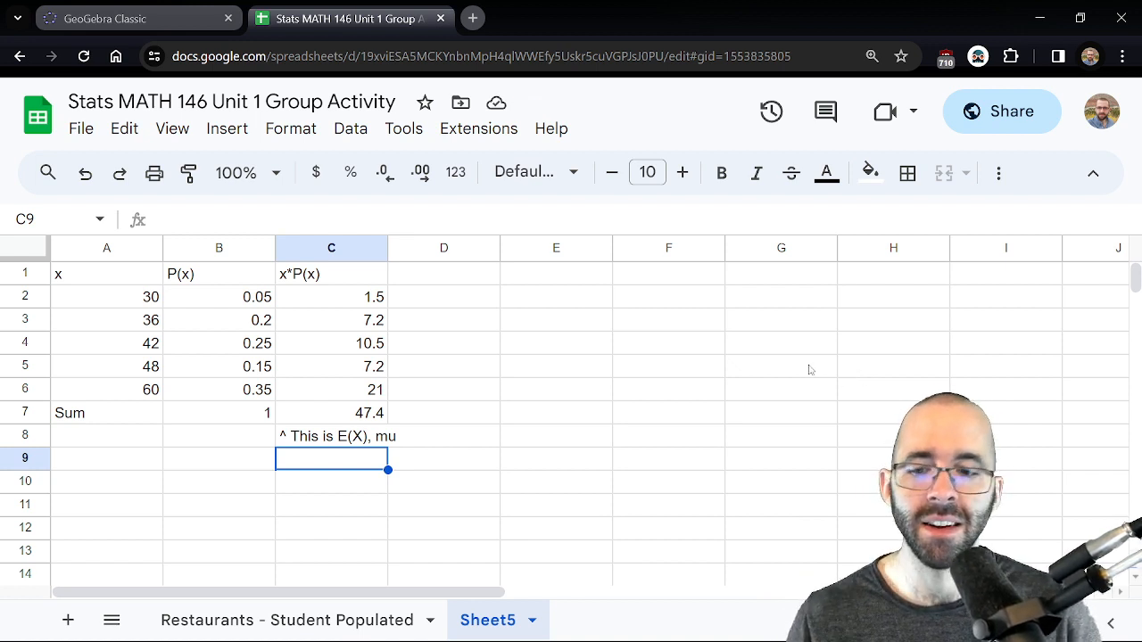
Switch to OpenBoard to read the variance formula, and undo the stray pen mark beneath it
{"action": "key", "text": "alt+Tab"}
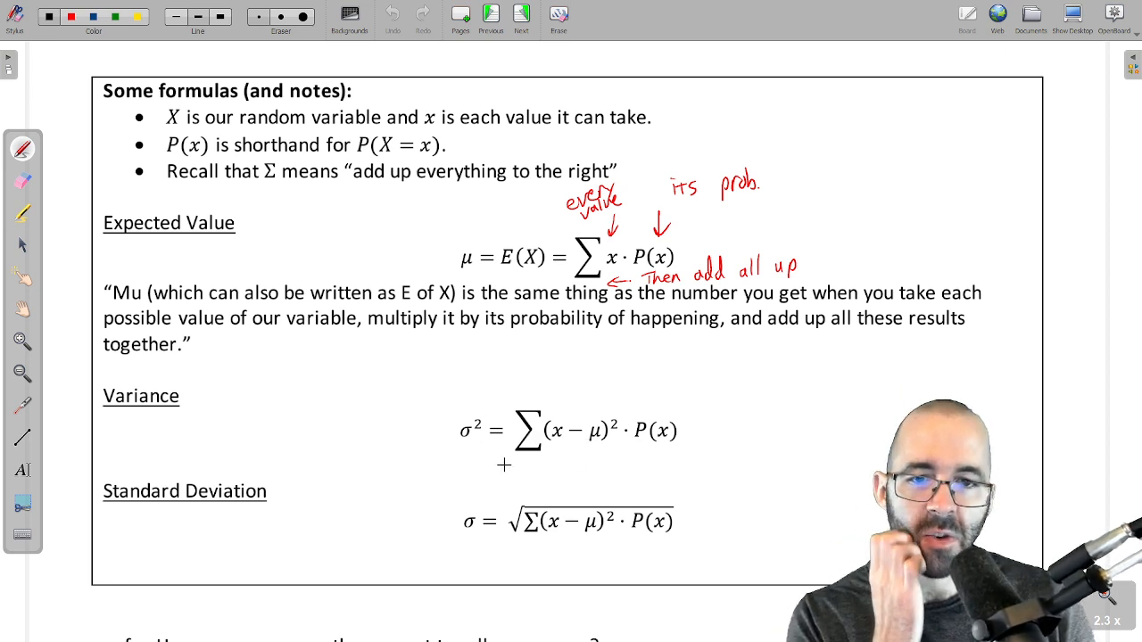
{"action": "left_click", "coordinate": [515, 473]}
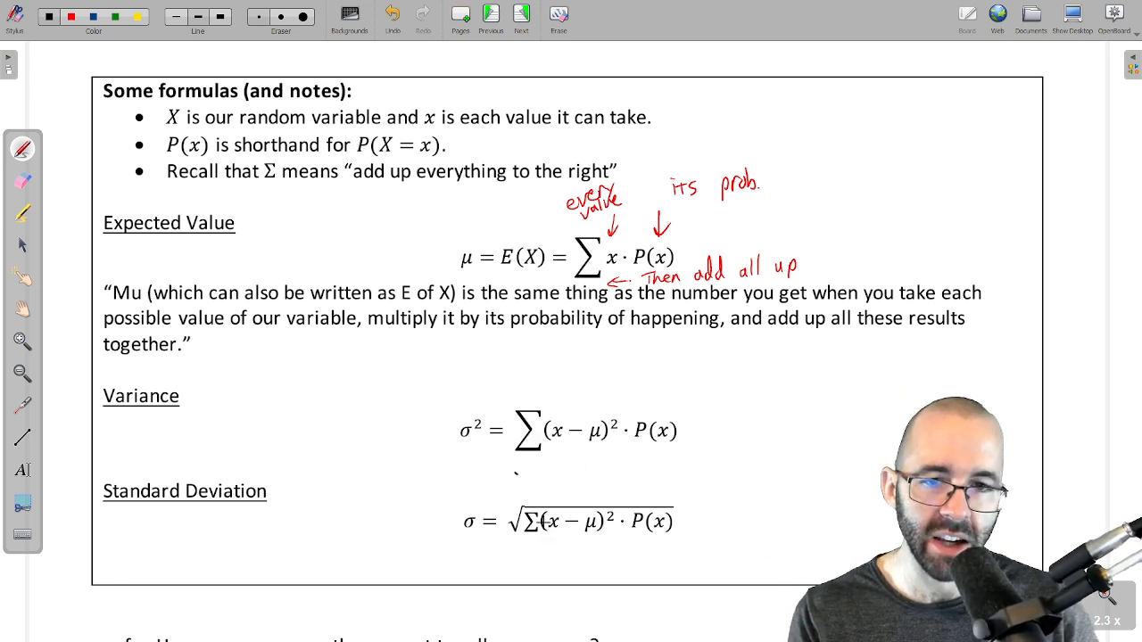
{"action": "key", "text": "ctrl+z"}
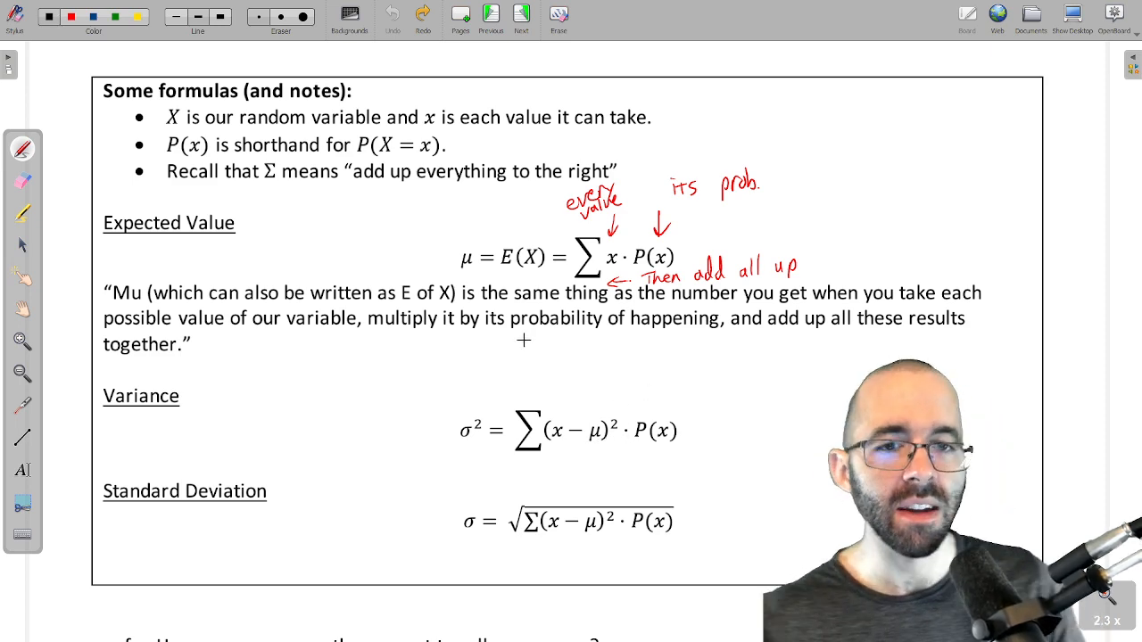
Switch back to Google Sheets and enter the column heading (x-mu)^2*P(x) in D1
{"action": "key", "text": "alt+Tab"}
{"action": "left_click", "coordinate": [398, 264]}
{"action": "type", "text": "(x"}
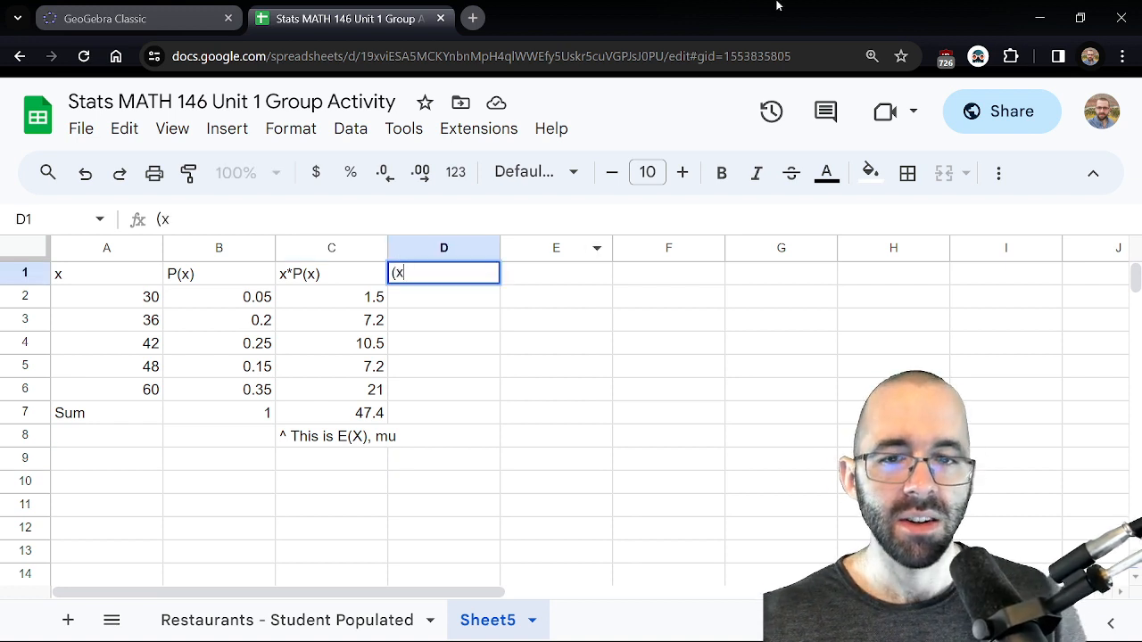
{"action": "type", "text": "-mu"}
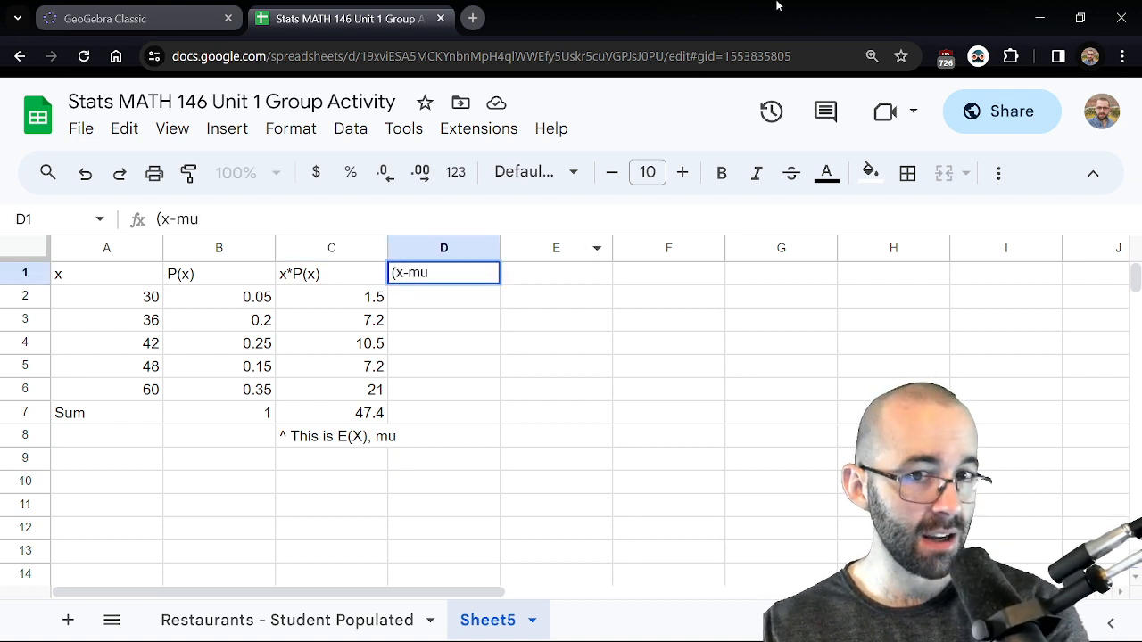
{"action": "type", "text": ")^2"}
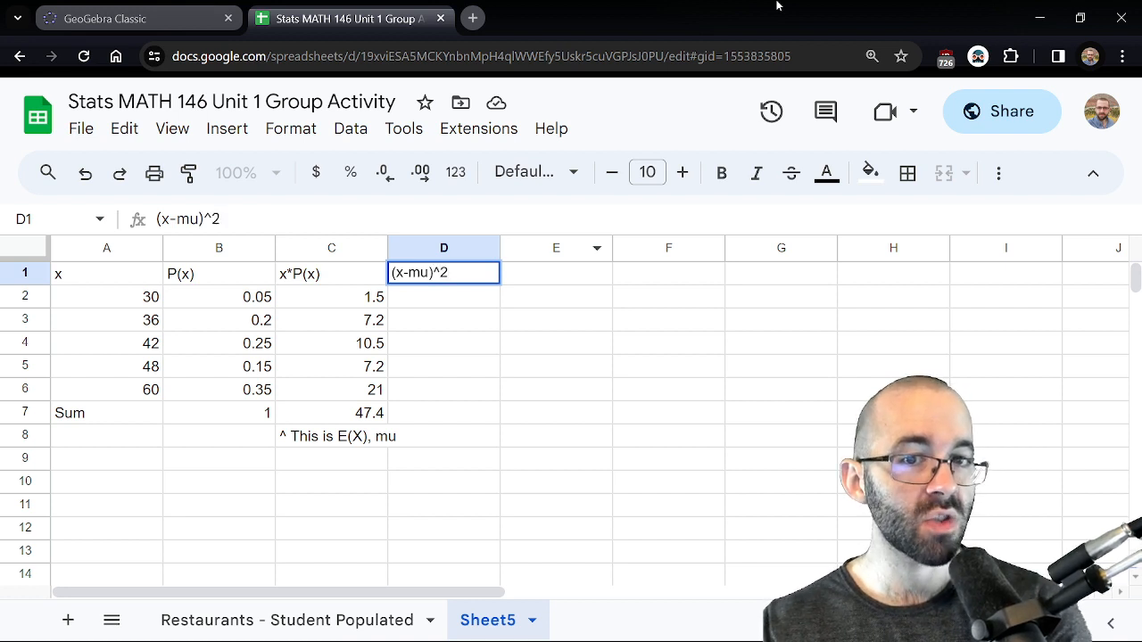
{"action": "type", "text": "*P(x)"}
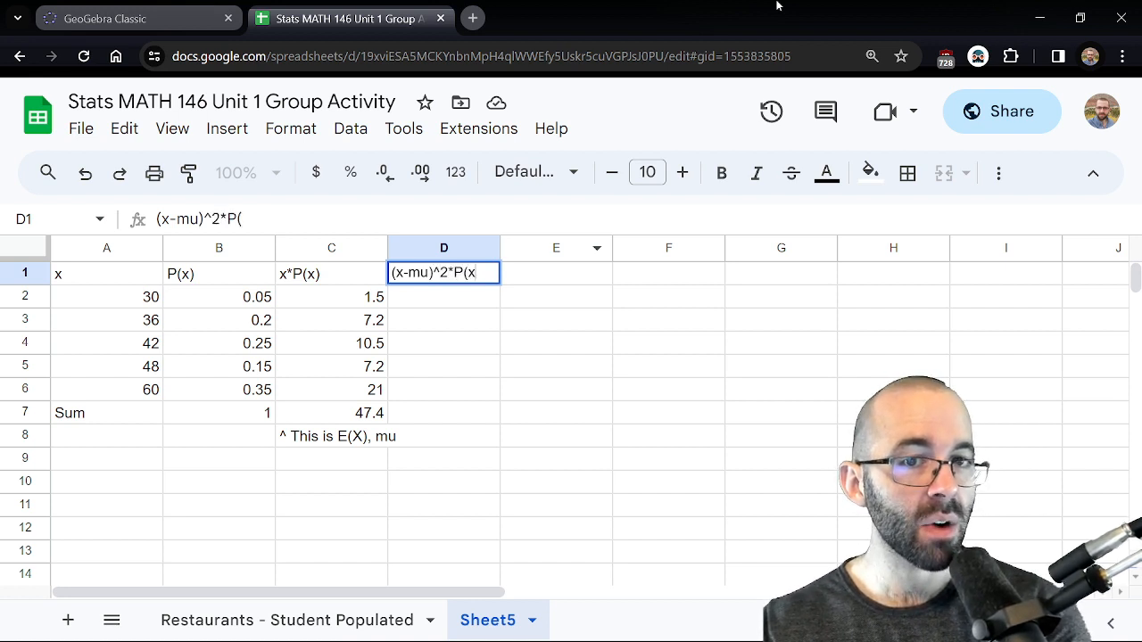
{"action": "key", "text": "Return"}
Review the column headings in A1:D1, comparing the calculated columns with the x and P(x) columns
{"action": "key", "text": "Up"}
{"action": "key", "text": "Left"}
{"action": "key", "text": "Left"}
{"action": "key", "text": "Left"}
{"action": "key", "text": "Right"}
{"action": "key", "text": "Right"}
{"action": "key", "text": "Right"}
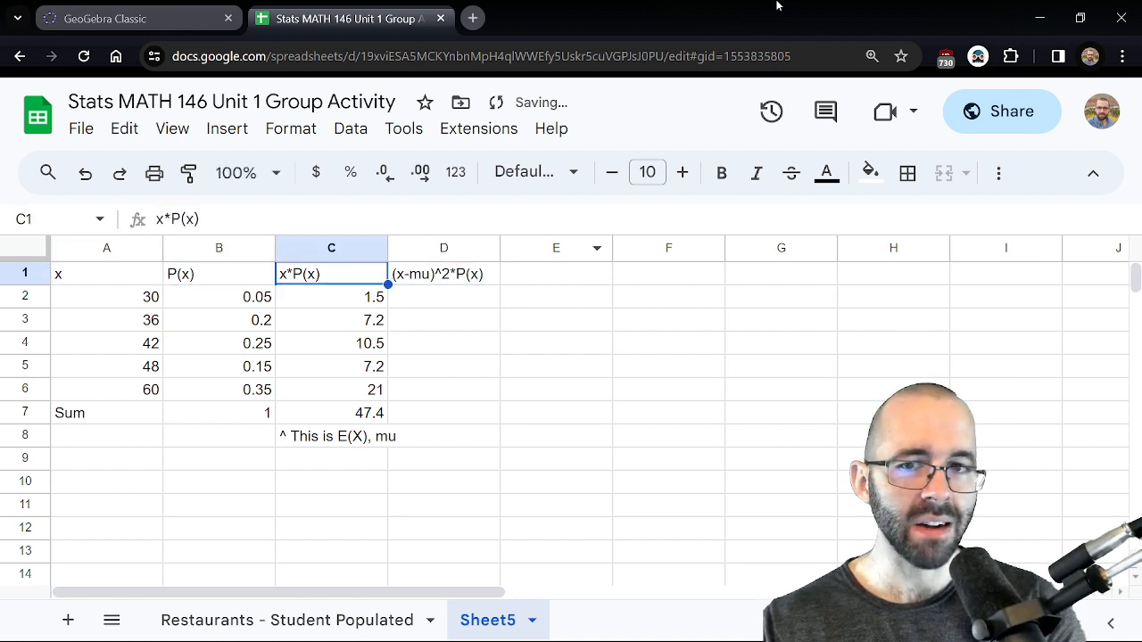
{"action": "key", "text": "Left"}
{"action": "key", "text": "Left"}
{"action": "key", "text": "Left"}
{"action": "key", "text": "Right"}
{"action": "key", "text": "Right"}
{"action": "key", "text": "Right"}
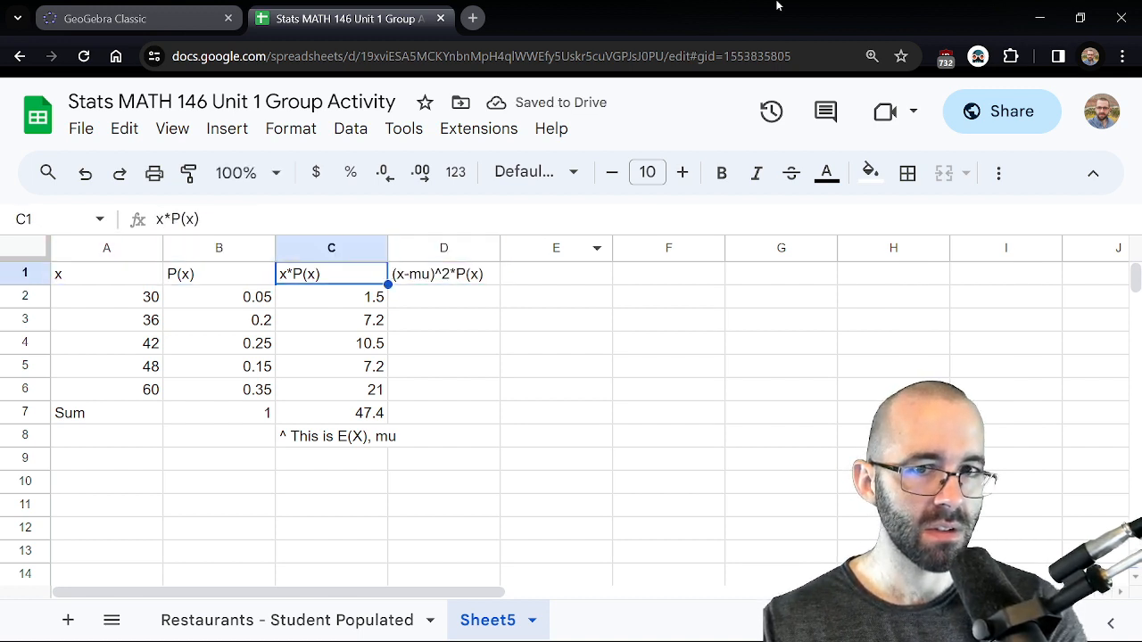
{"action": "key", "text": "Left"}
{"action": "key", "text": "Left"}
{"action": "key", "text": "Left"}
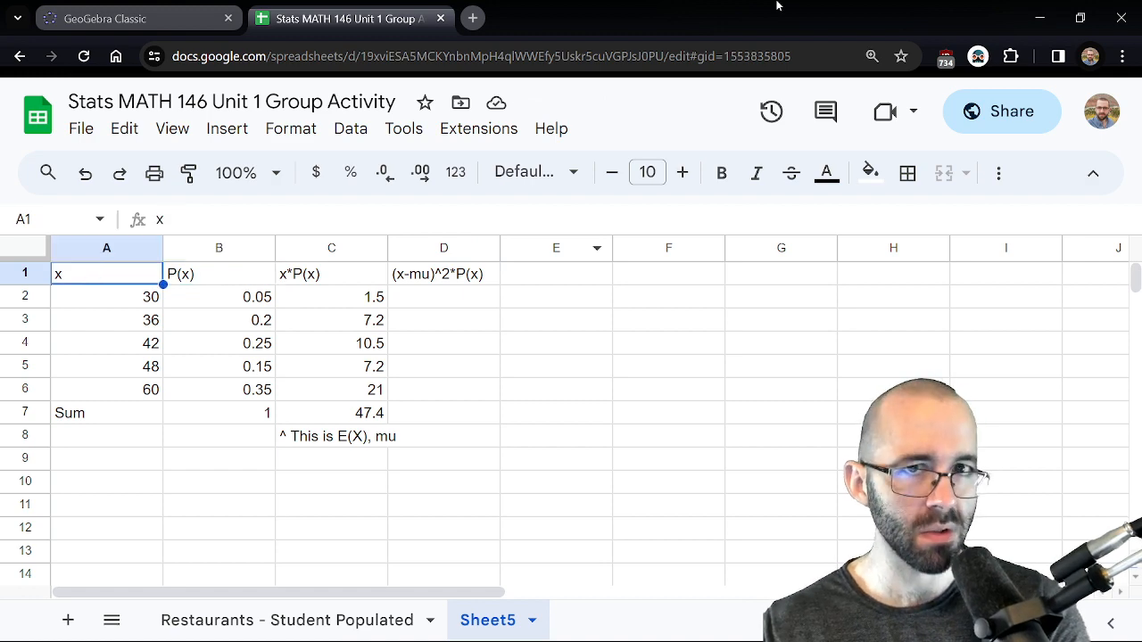
{"action": "key", "text": "Right"}
{"action": "key", "text": "Right"}
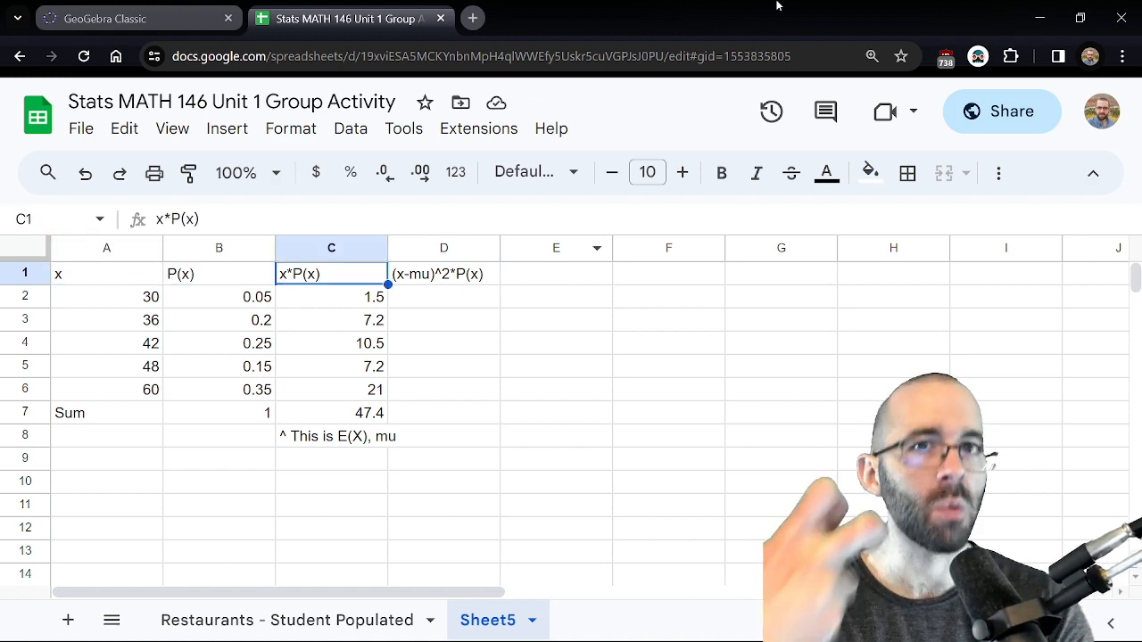
{"action": "key", "text": "Right"}
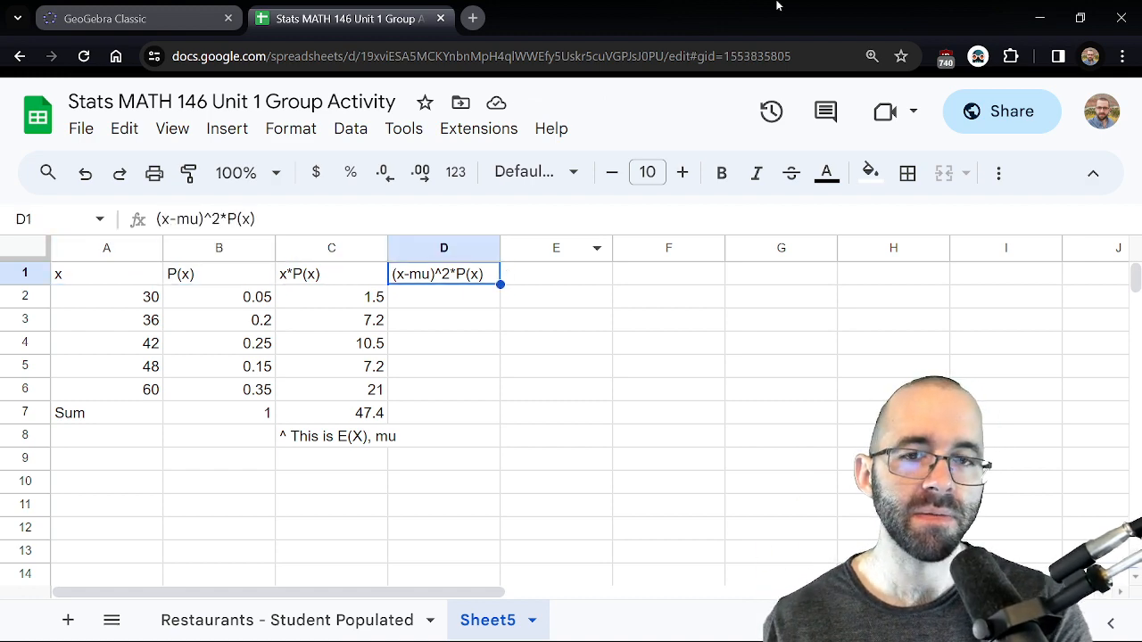
{"action": "key", "text": "Down"}
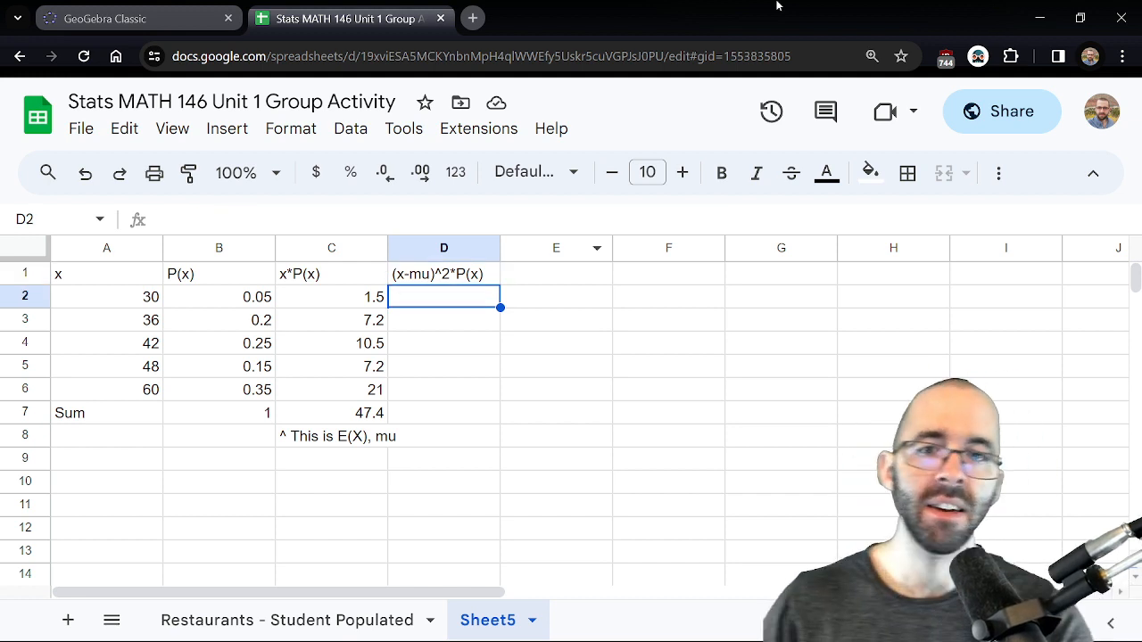
{"action": "type", "text": "="}
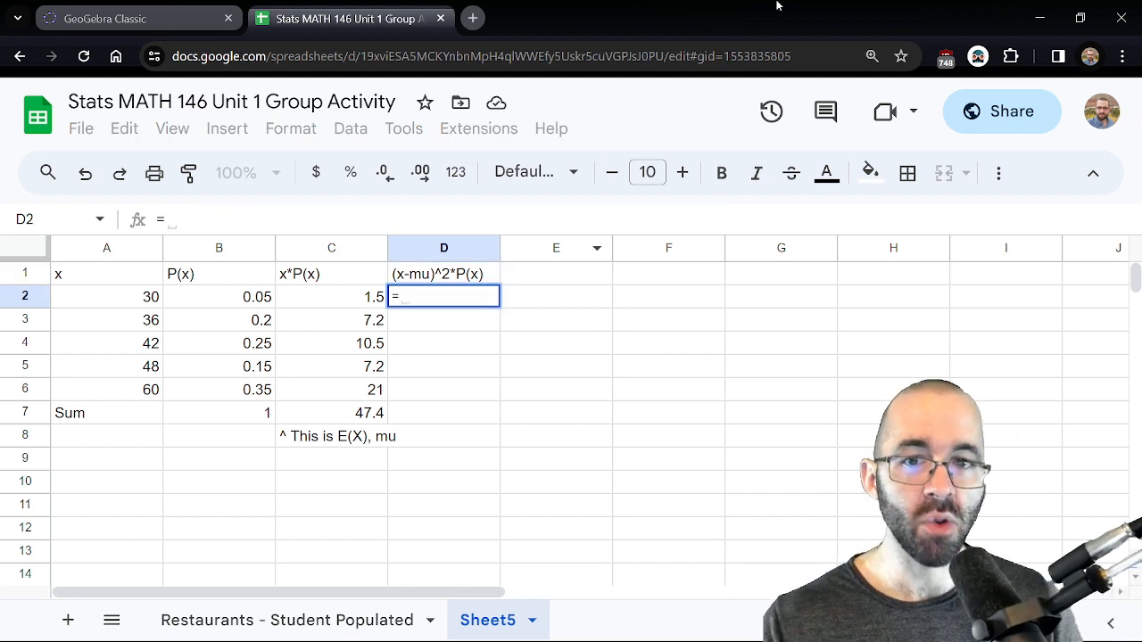
{"action": "key", "text": "Escape"}
Inspect the formula in C2 to see how its cell references correspond to the x*P(x) heading
{"action": "left_click", "coordinate": [314, 318]}
{"action": "left_click", "coordinate": [298, 294]}
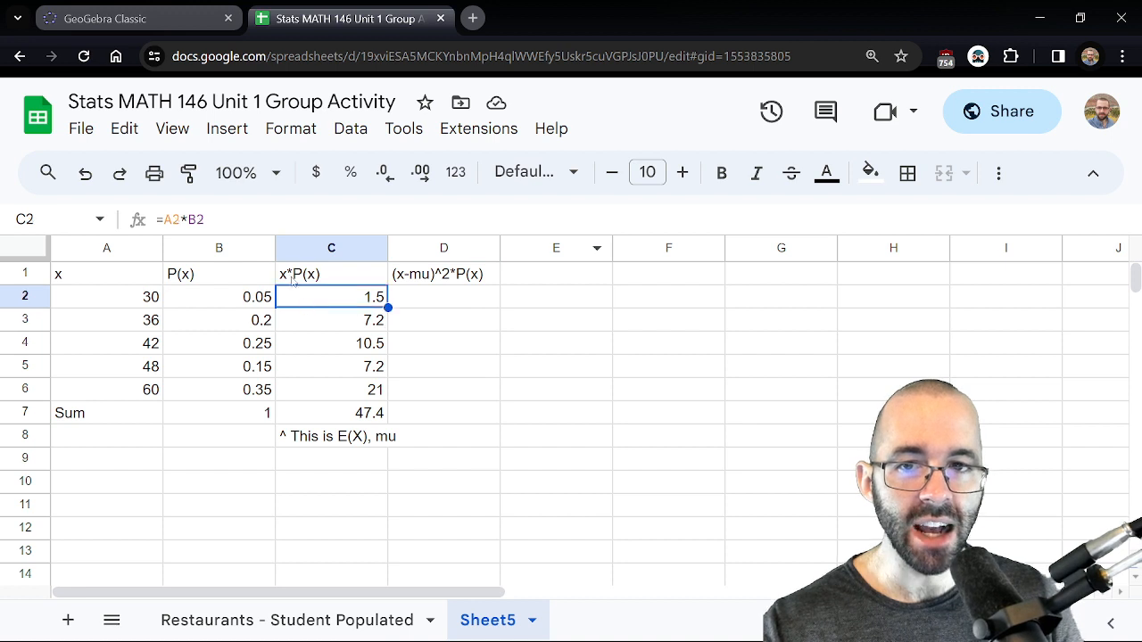
{"action": "left_click", "coordinate": [243, 219]}
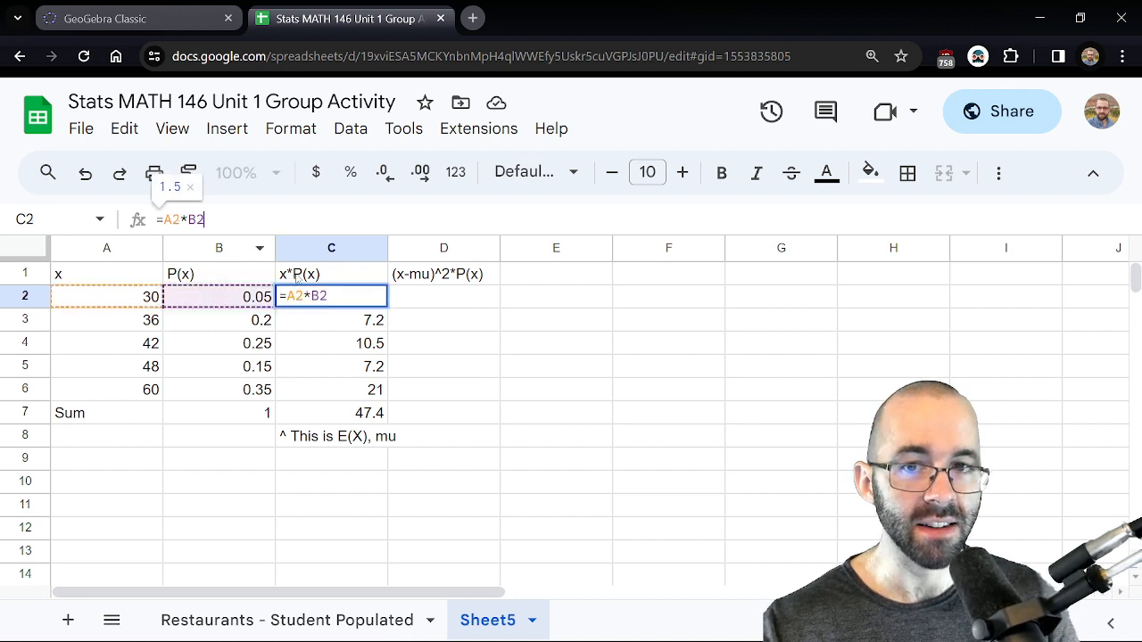
{"action": "key", "text": "Escape"}
Enter the formula =(A2-$C$7)^2*B2 in D2, with an absolute reference to the mean in C7
{"action": "left_click", "coordinate": [413, 288]}
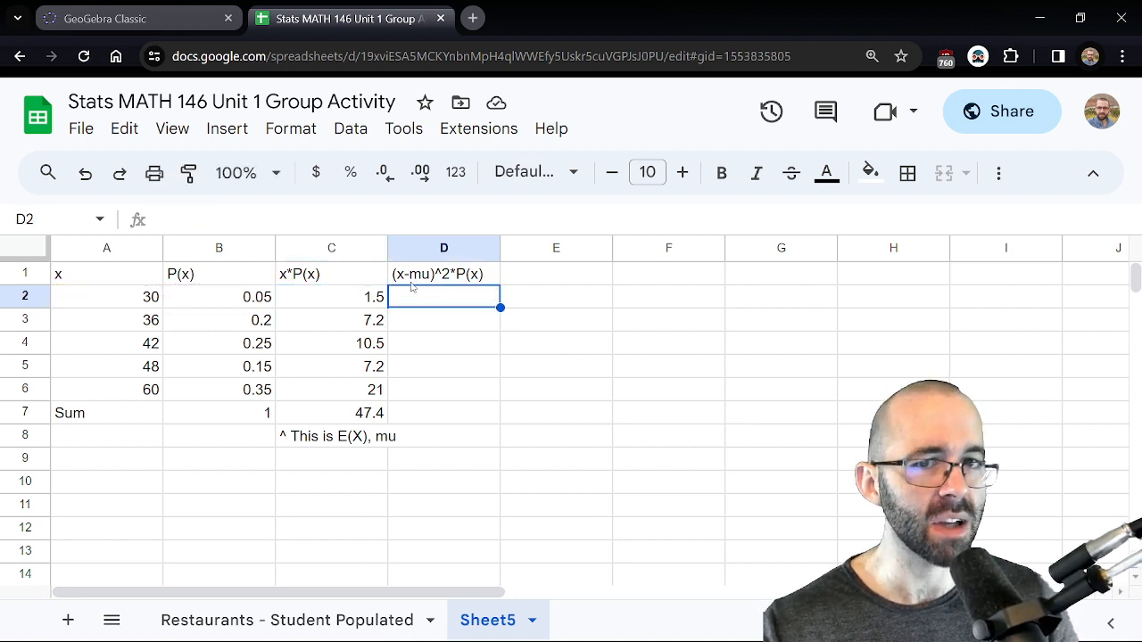
{"action": "type", "text": "="}
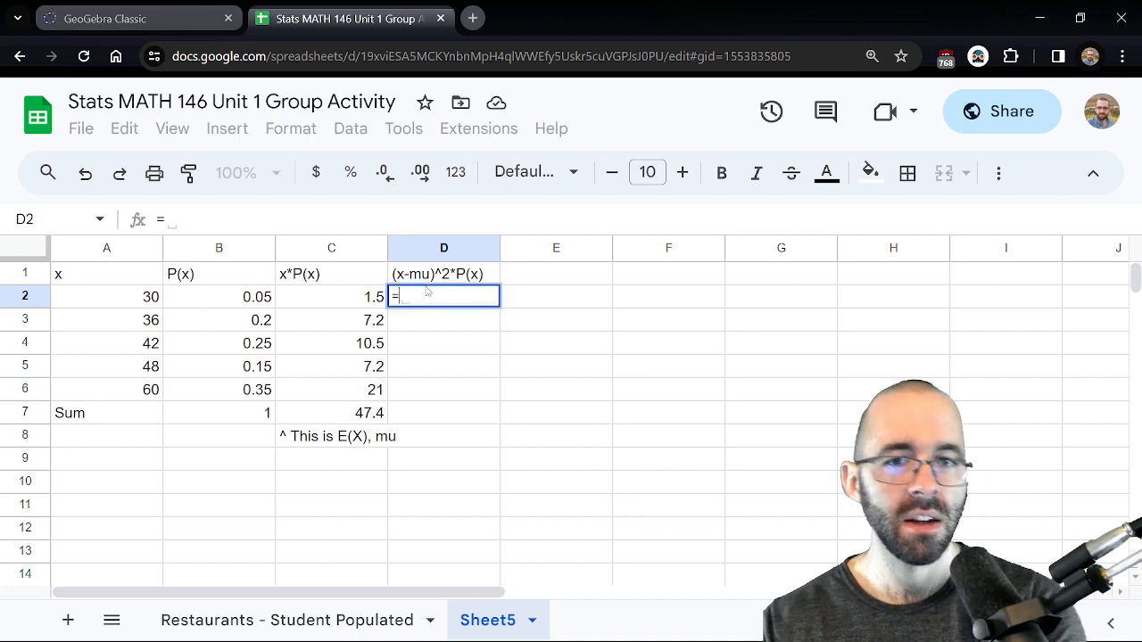
{"action": "type", "text": "("}
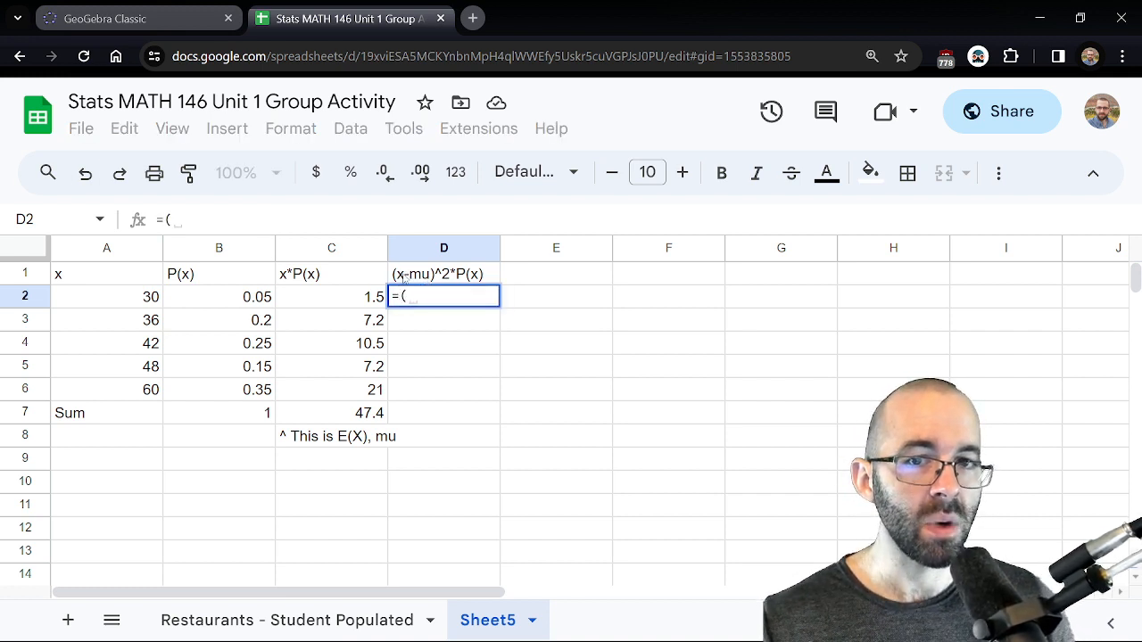
{"action": "left_click", "coordinate": [140, 295]}
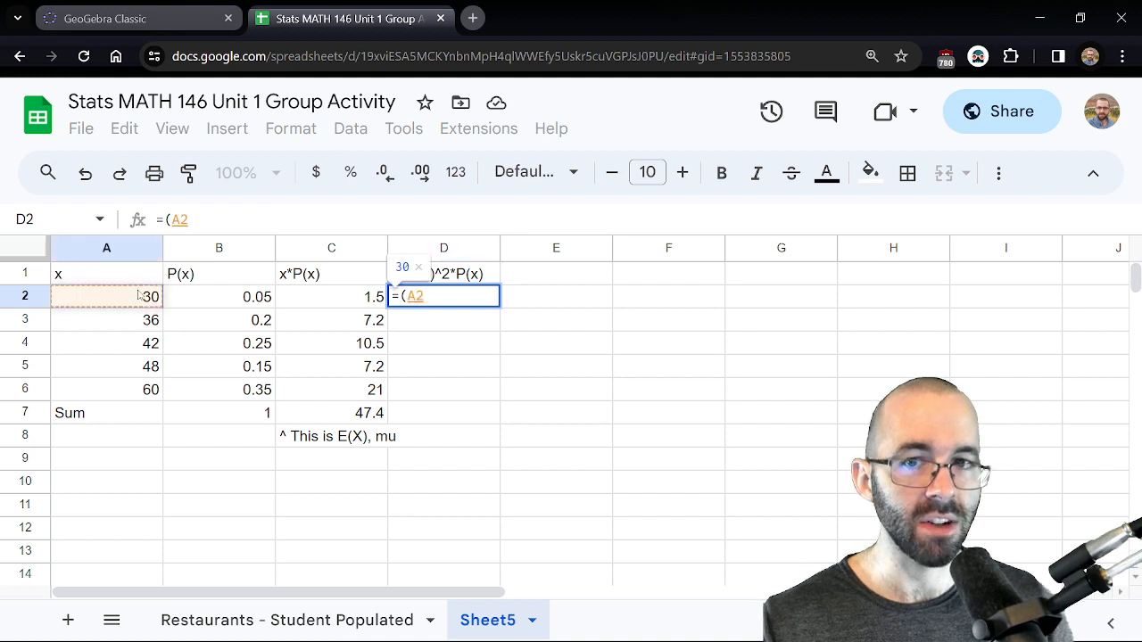
{"action": "type", "text": "-"}
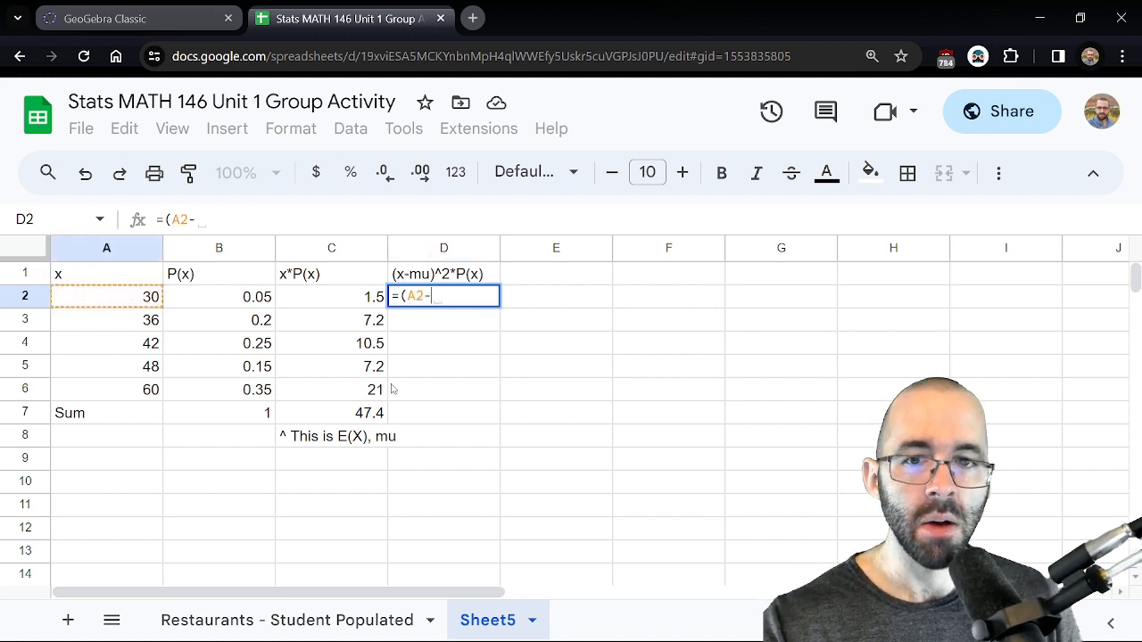
{"action": "left_click", "coordinate": [346, 412]}
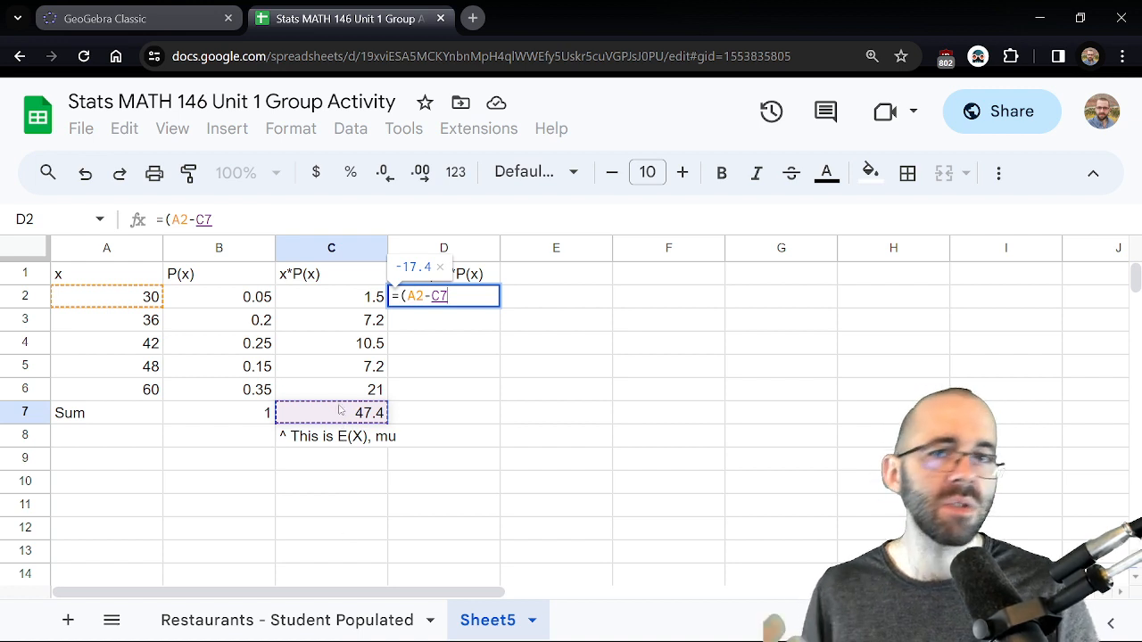
{"action": "key", "text": "F4"}
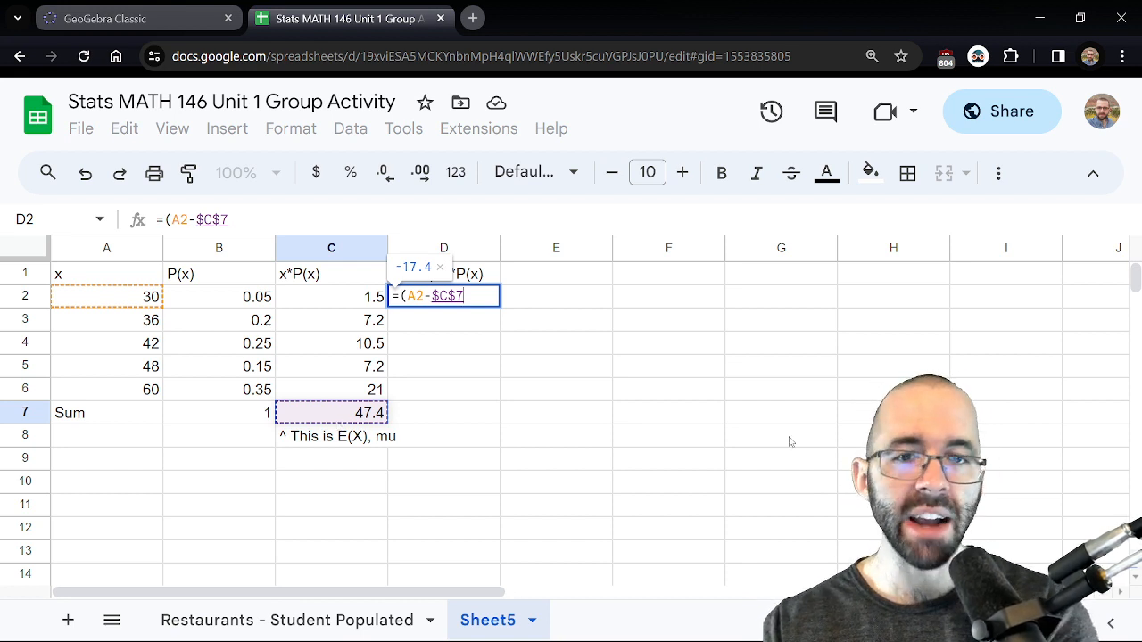
{"action": "type", "text": ")"}
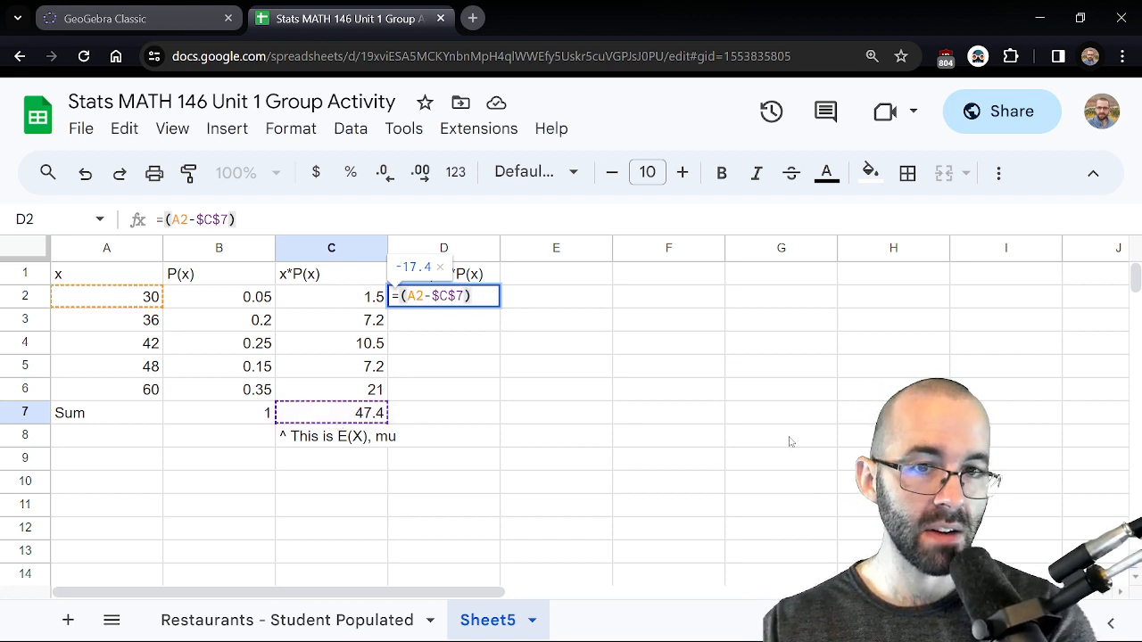
{"action": "type", "text": "^"}
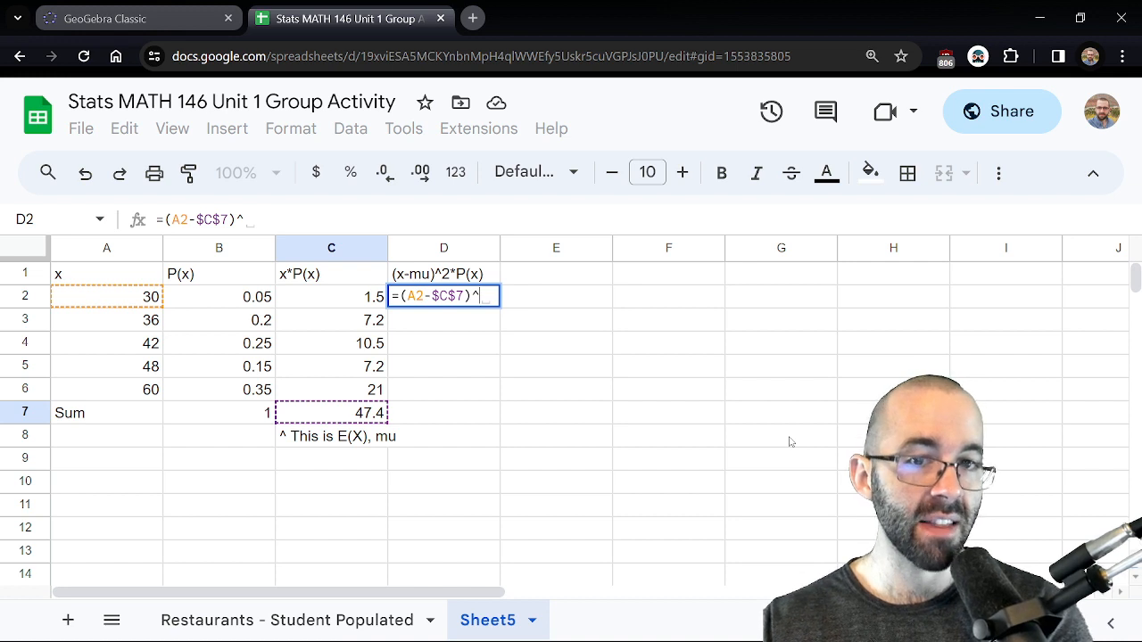
{"action": "type", "text": "2"}
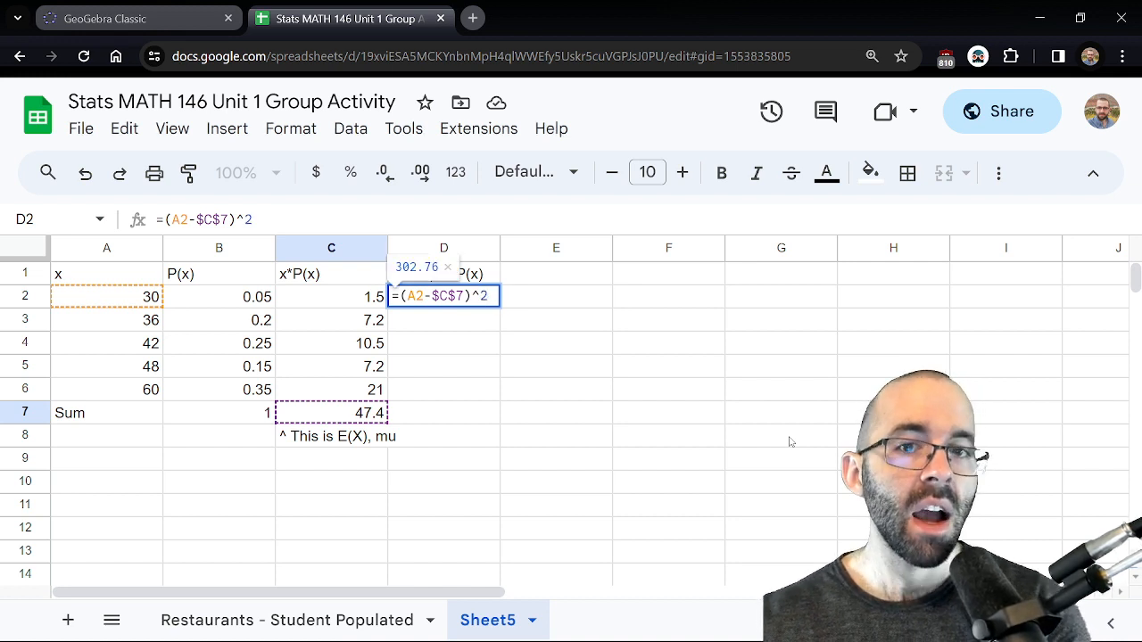
{"action": "type", "text": "*"}
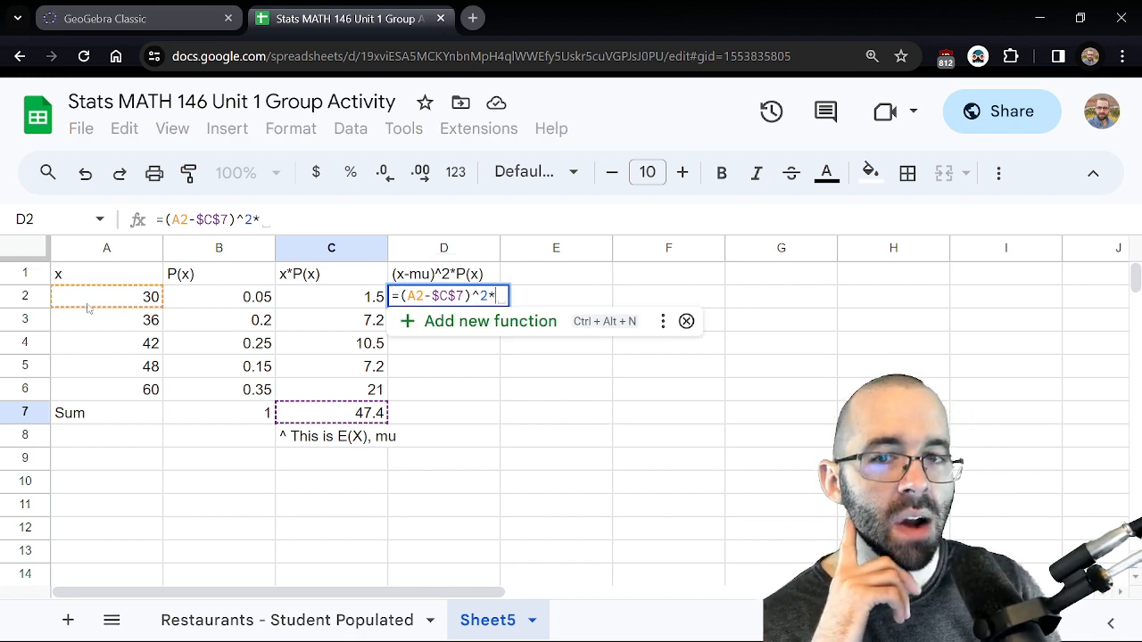
{"action": "left_click", "coordinate": [230, 297]}
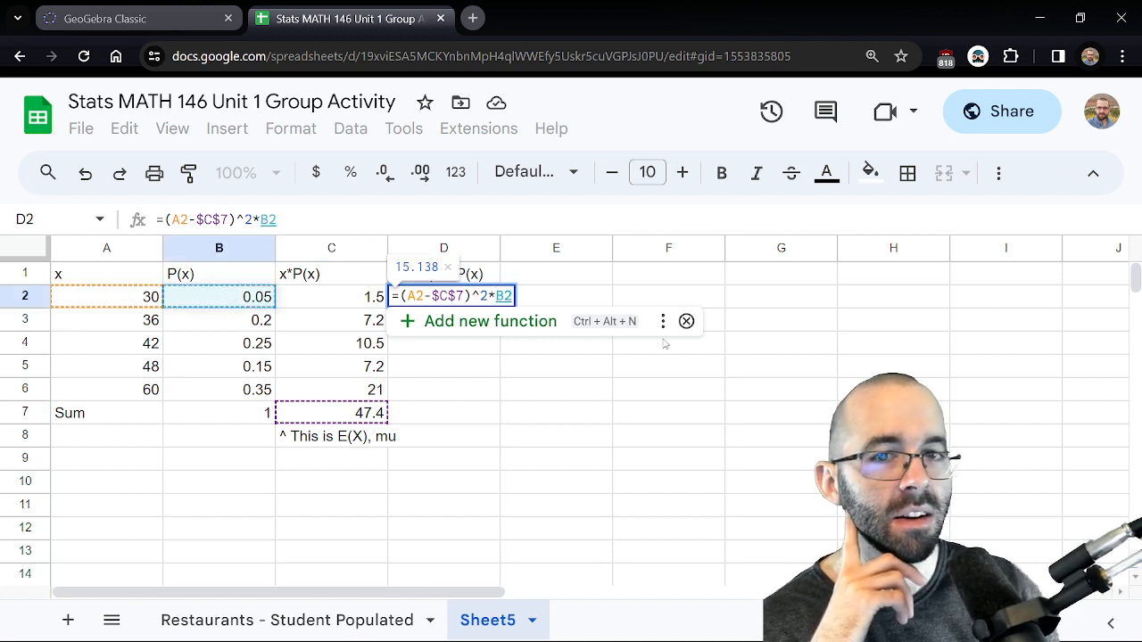
{"action": "key", "text": "Return"}
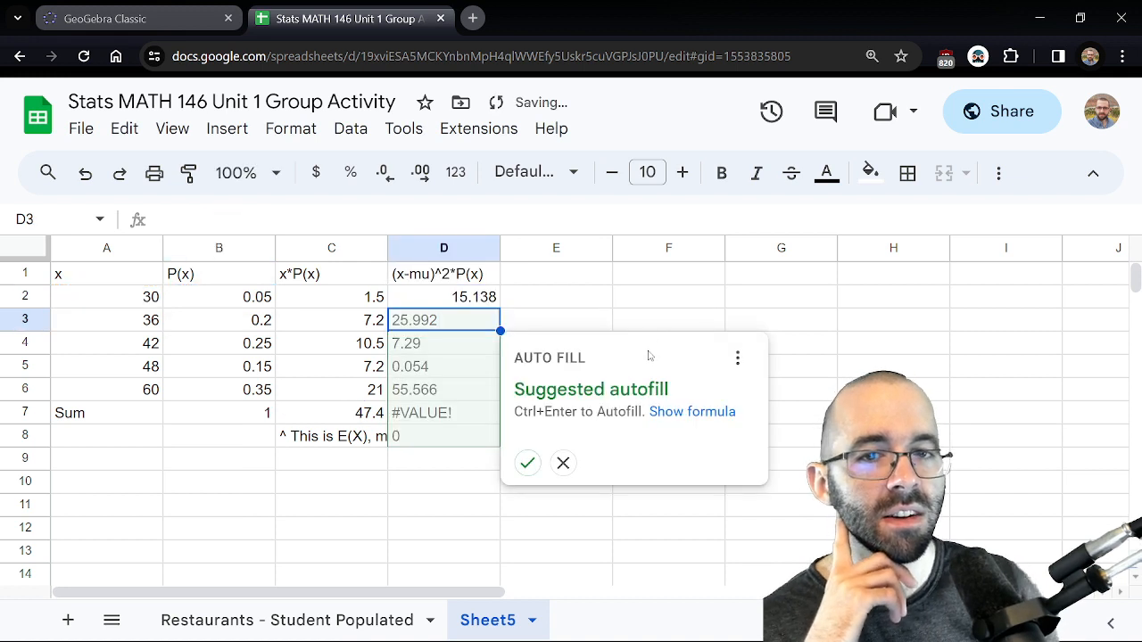
Fill the D2 formula down through D6 and inspect the copied cell references in D5
{"action": "left_click", "coordinate": [461, 301]}
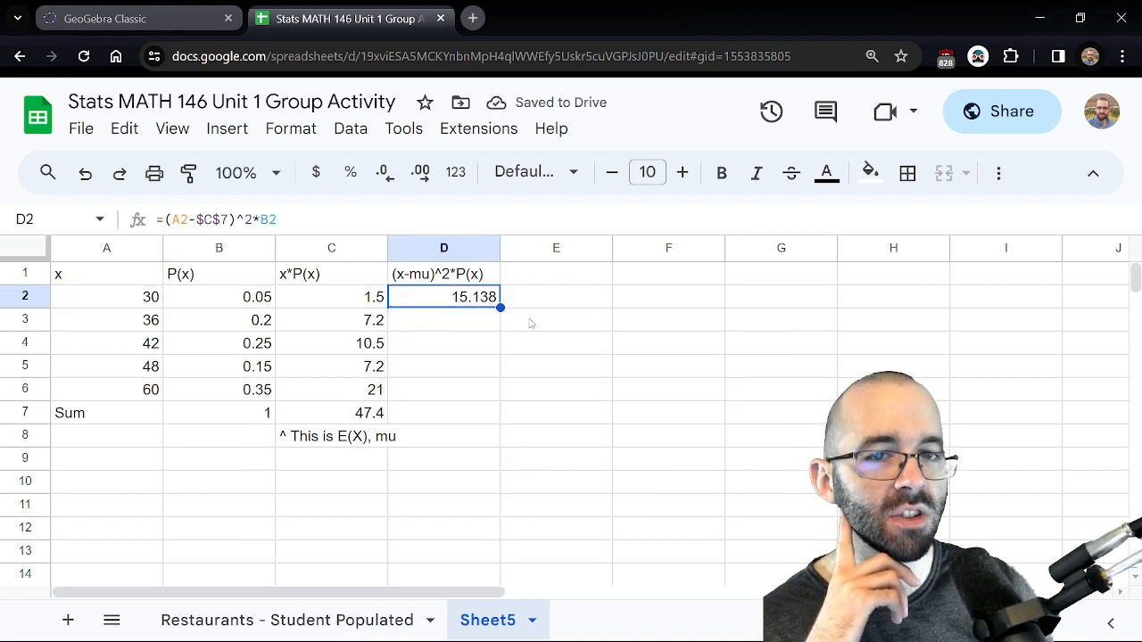
{"action": "left_click_drag", "start_coordinate": [501, 309], "coordinate": [498, 396]}
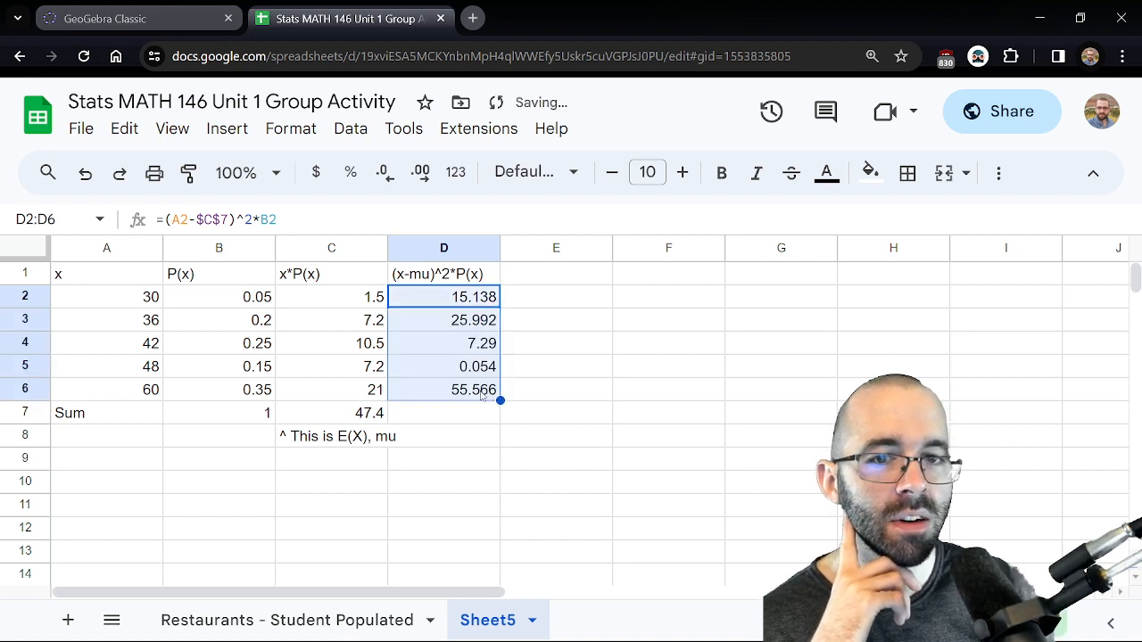
{"action": "left_click", "coordinate": [443, 363]}
{"action": "left_click", "coordinate": [295, 220]}
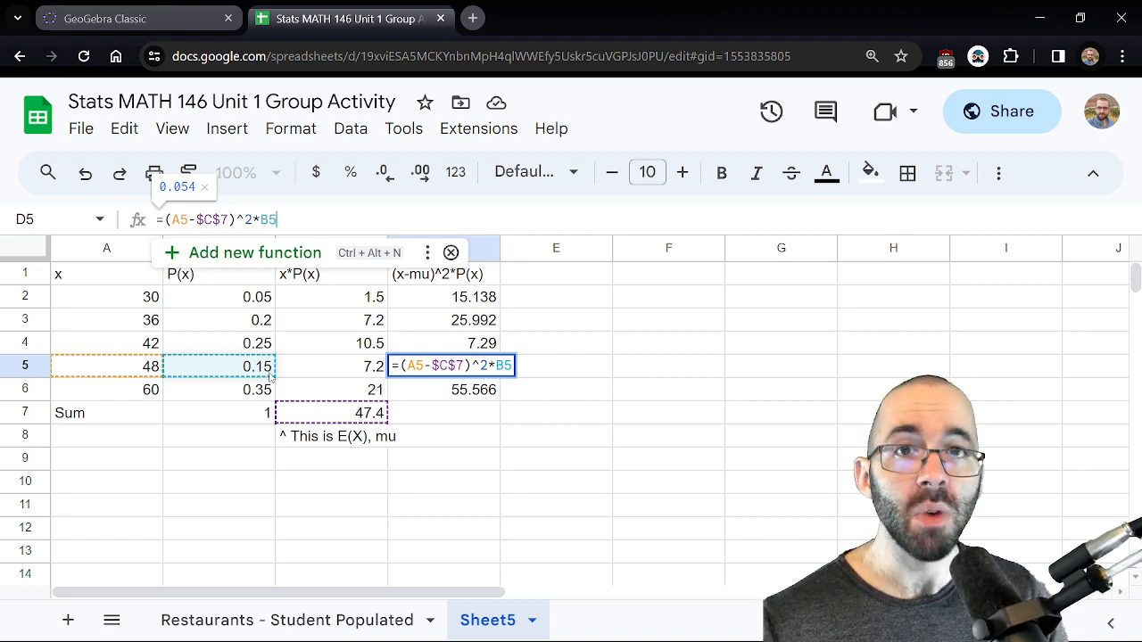
{"action": "key", "text": "Escape"}
Switch to OpenBoard, underline the (x-μ)^2·P(x) part of the variance formula, undo the underline, and return to Google Sheets
{"action": "key", "text": "alt+Tab"}
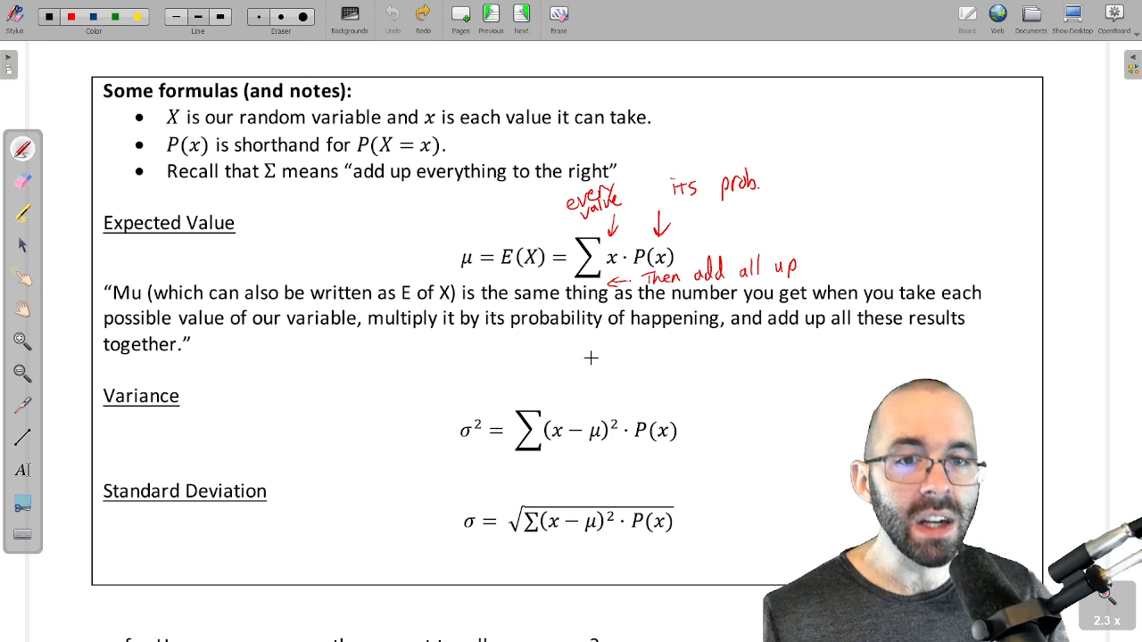
{"action": "left_click_drag", "start_coordinate": [586, 444], "coordinate": [687, 446]}
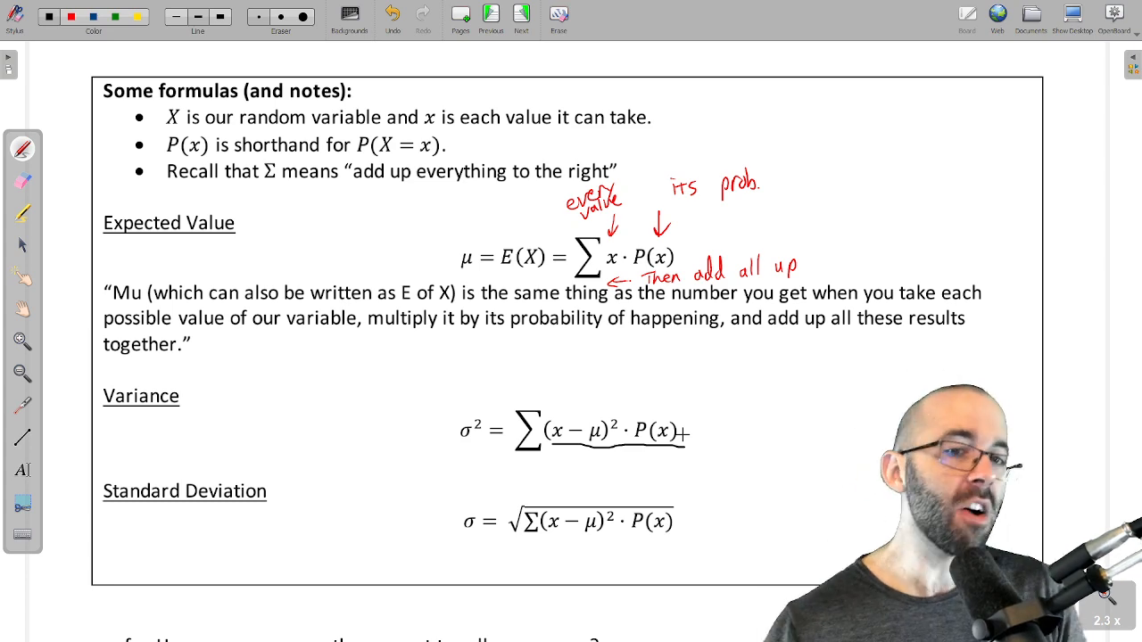
{"action": "key", "text": "ctrl+z"}
{"action": "key", "text": "alt+Tab"}
Total the (x-mu)^2*P(x) column with =SUM(D2:D6) in D7 and enter the label ^ Variance in D8
{"action": "left_click", "coordinate": [453, 415]}
{"action": "type", "text": "=SUM("}
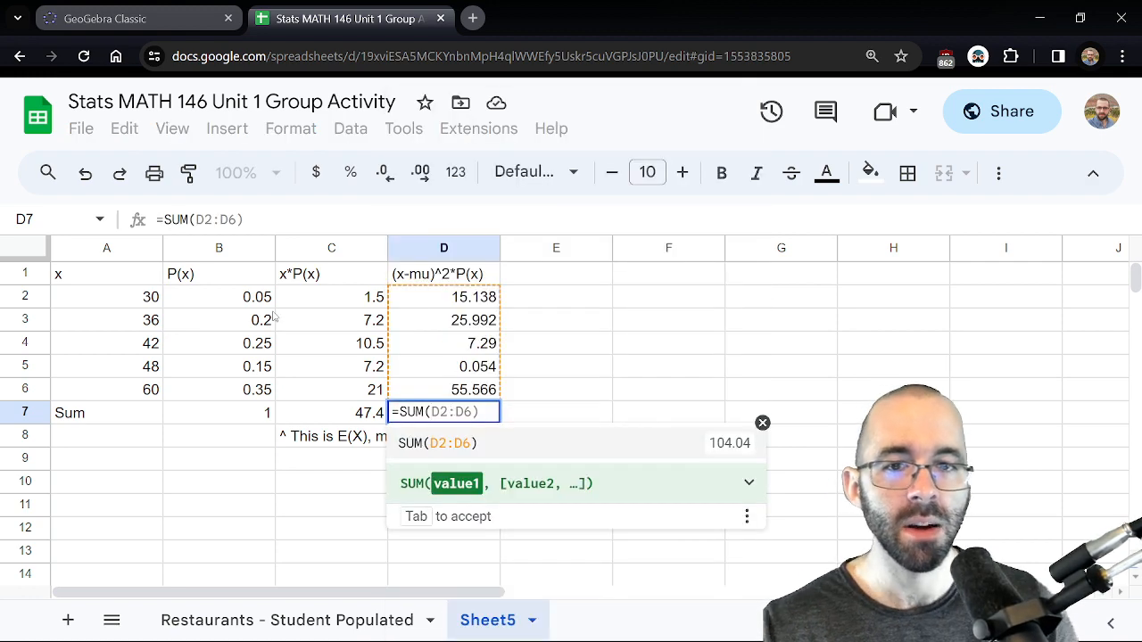
{"action": "left_click_drag", "start_coordinate": [471, 298], "coordinate": [473, 390]}
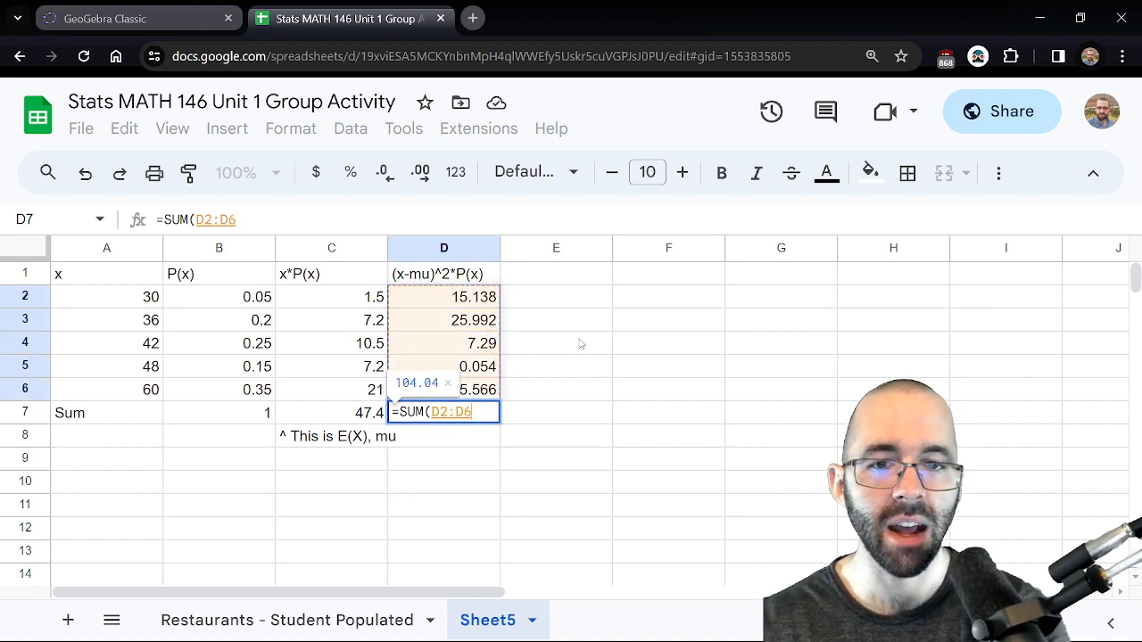
{"action": "type", "text": ")"}
{"action": "key", "text": "Return"}
{"action": "type", "text": "^ Variance"}
{"action": "key", "text": "Return"}
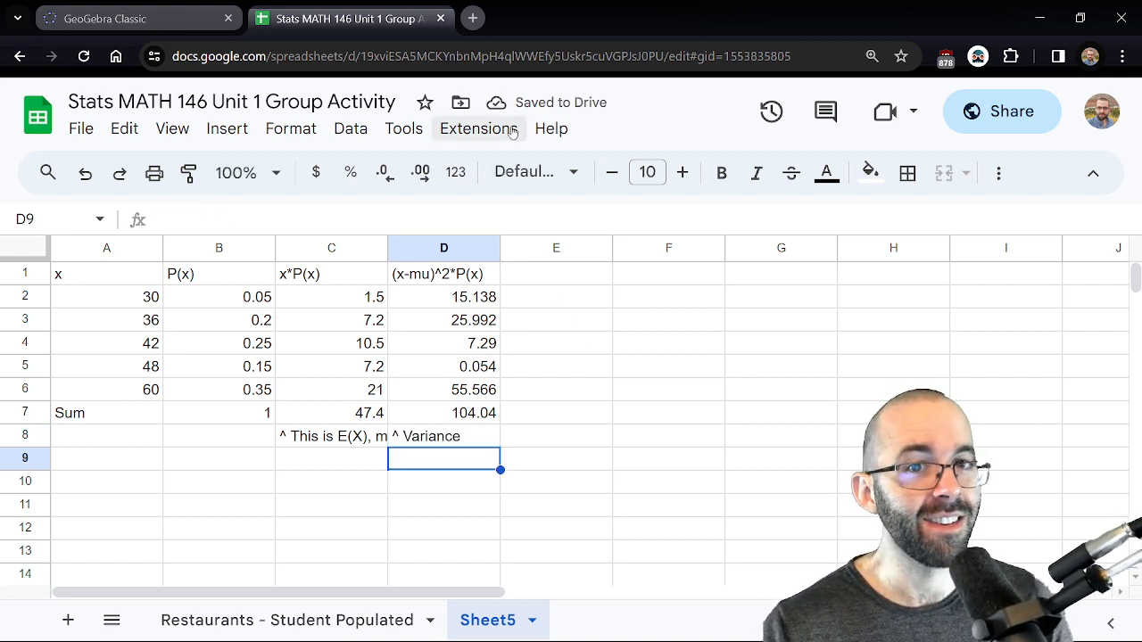
Check the standard deviation formula in OpenBoard and return to Google Sheets to enter the label Sigma in C10
{"action": "key", "text": "alt+Tab"}
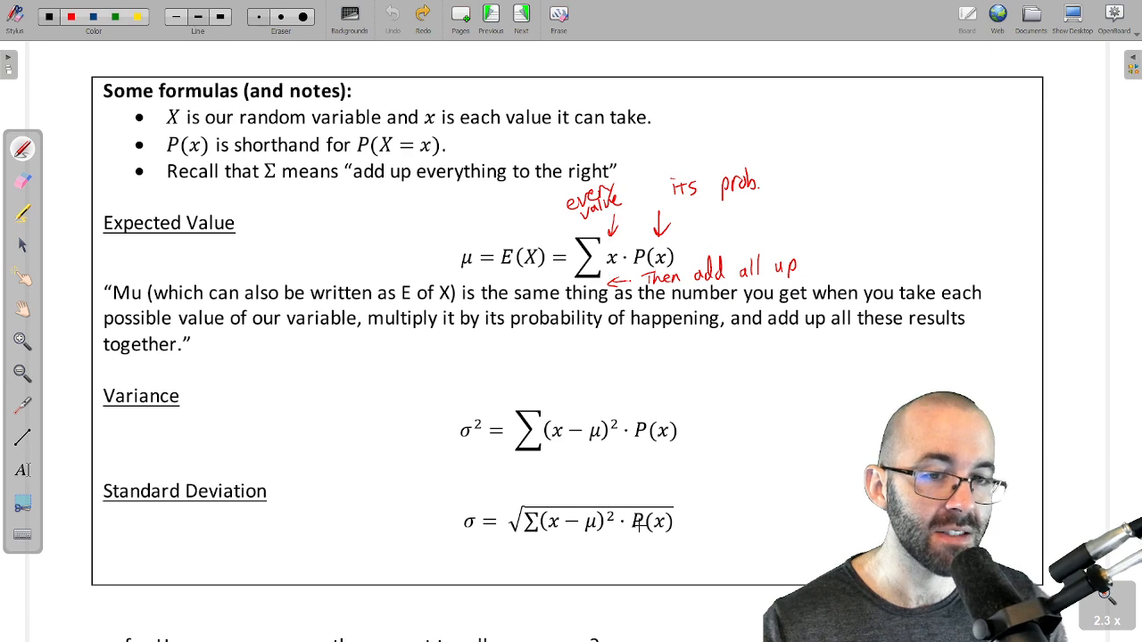
{"action": "key", "text": "alt+Tab"}
{"action": "left_click", "coordinate": [354, 485]}
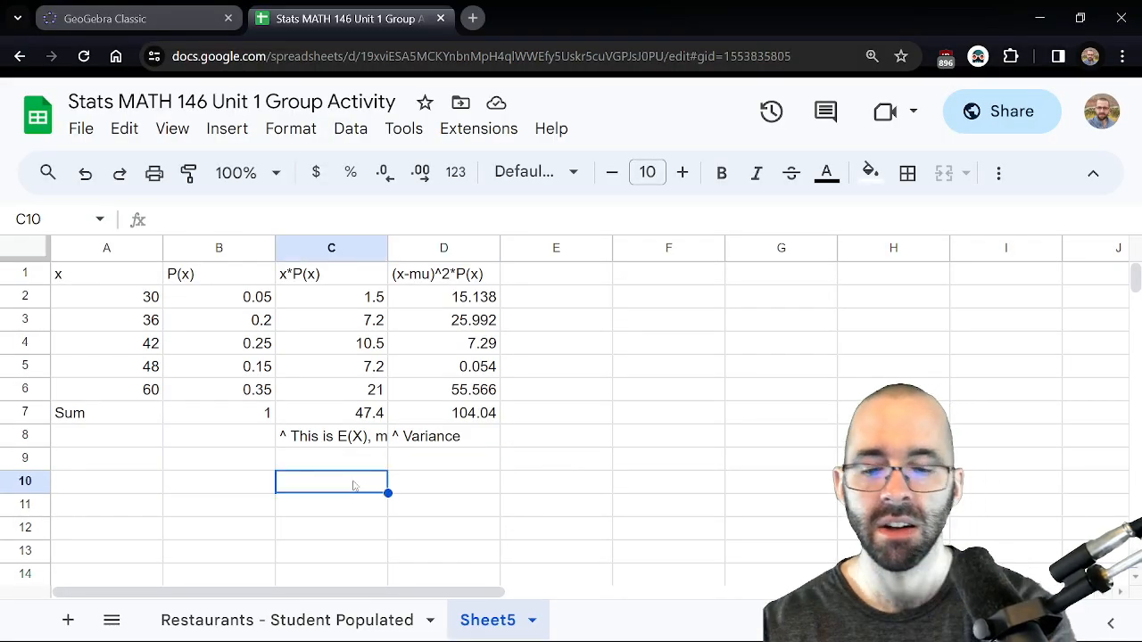
{"action": "type", "text": "Sigma"}
{"action": "key", "text": "Tab"}
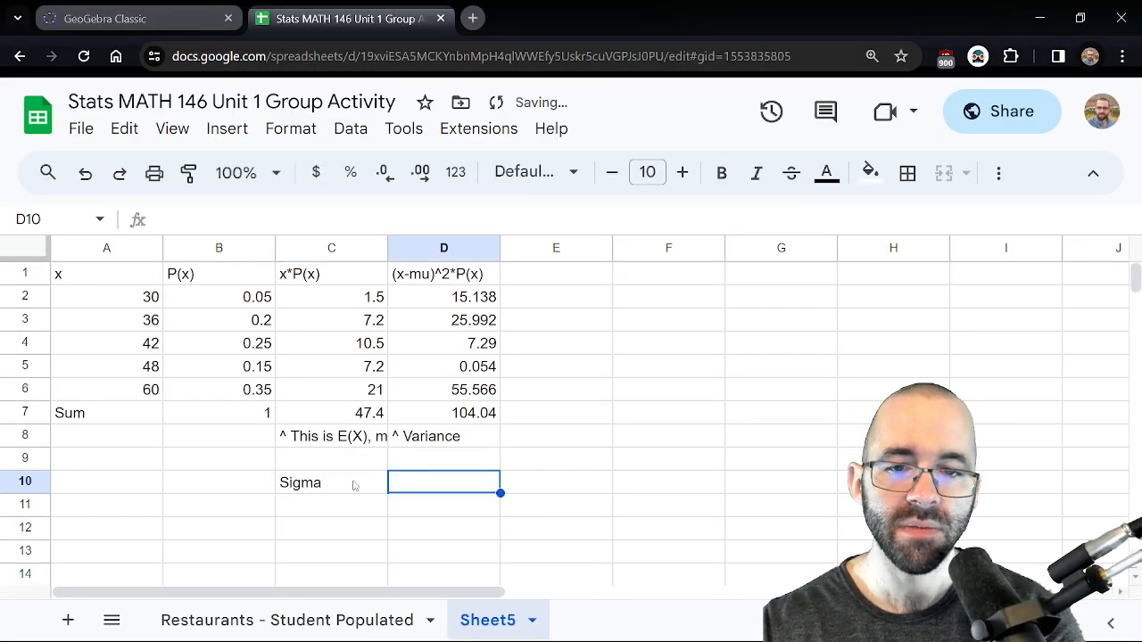
Calculate the standard deviation in D10 with the formula =sqrt(D7)
{"action": "type", "text": "="}
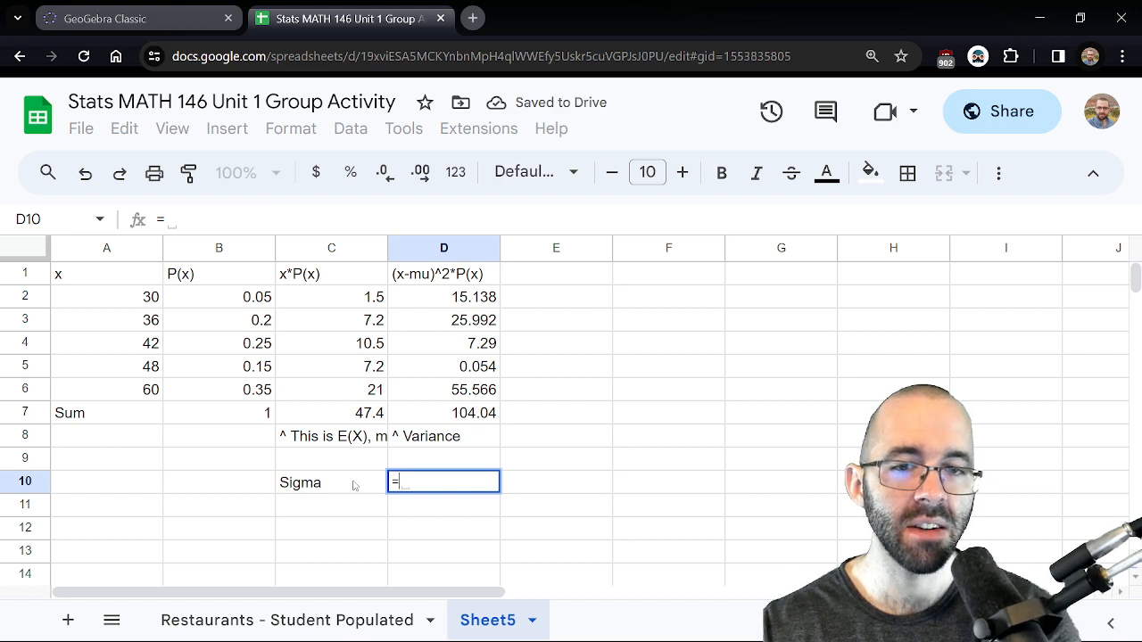
{"action": "type", "text": "sqrt"}
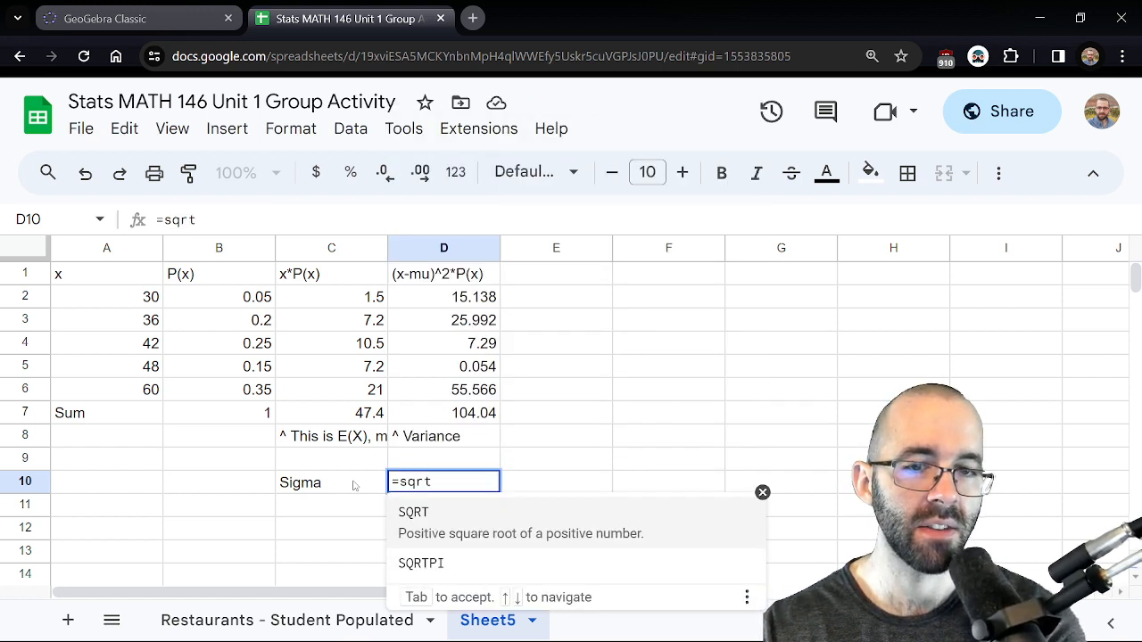
{"action": "type", "text": "("}
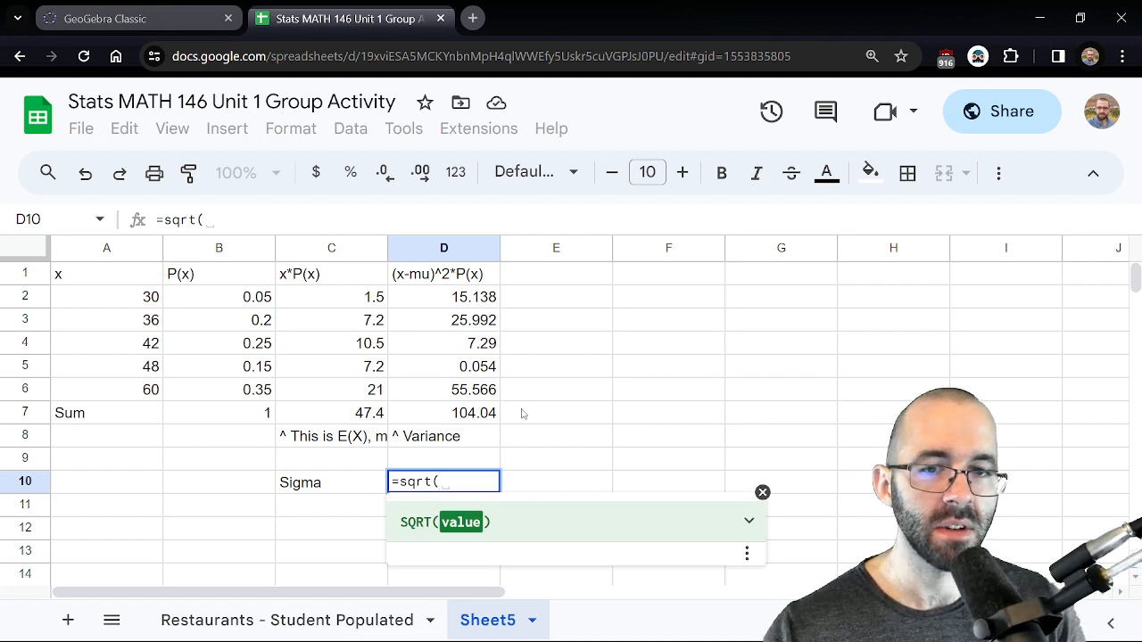
{"action": "left_click", "coordinate": [451, 420]}
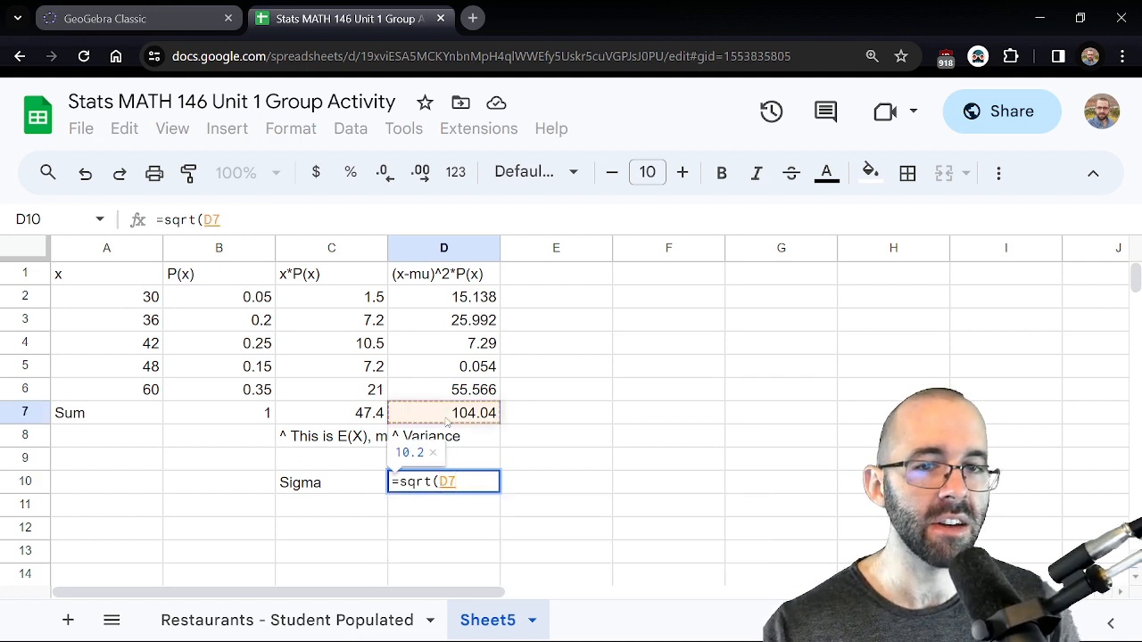
{"action": "type", "text": ")"}
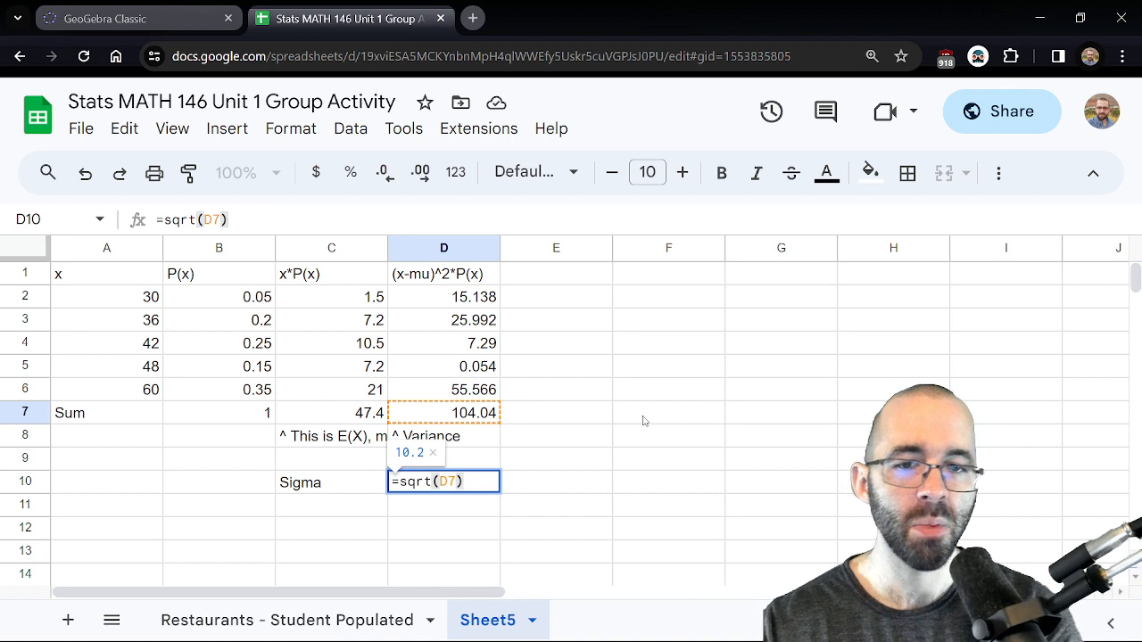
{"action": "key", "text": "Return"}
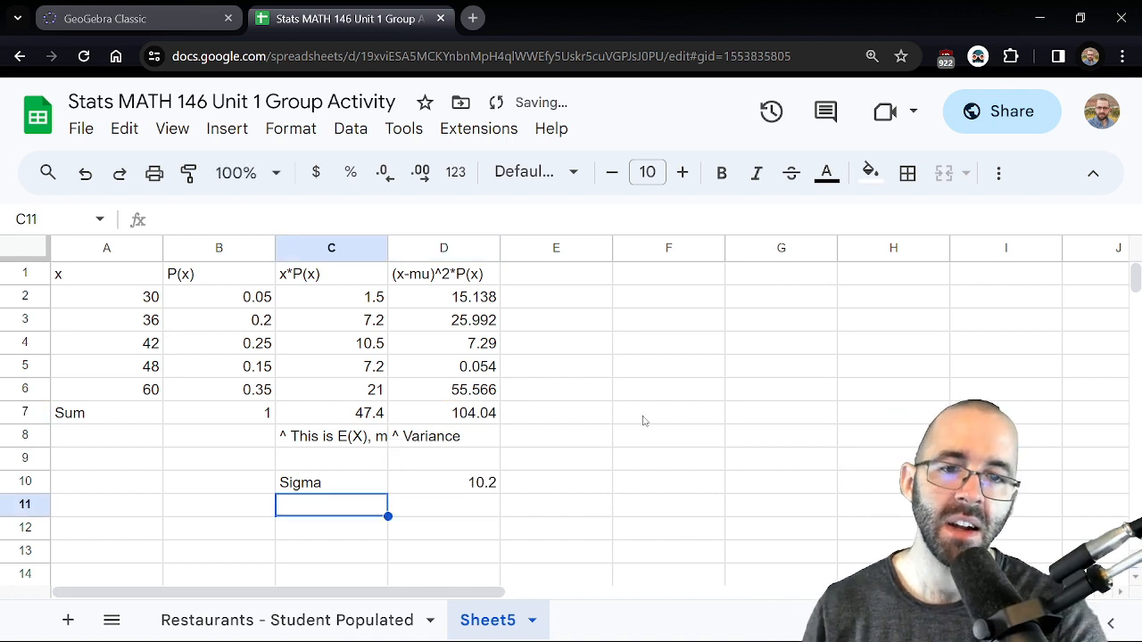
Increase the standard deviation in D10 to eight decimal places to check for hidden digits
{"action": "left_click", "coordinate": [451, 482]}
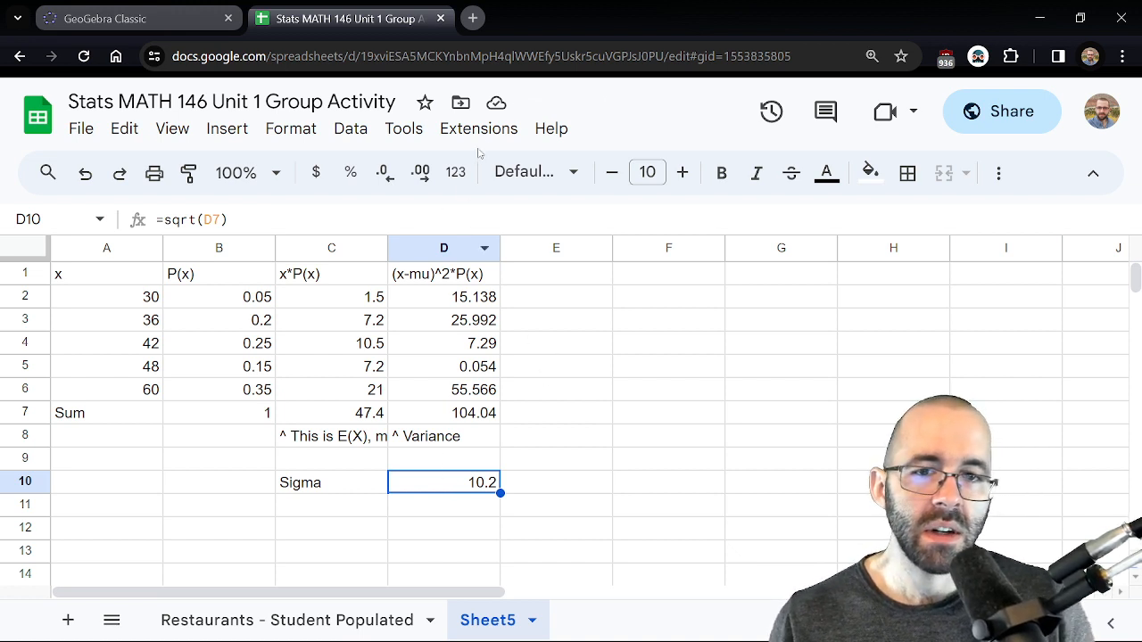
{"action": "left_click", "coordinate": [419, 173]}
{"action": "left_click", "coordinate": [418, 173]}
{"action": "left_click", "coordinate": [418, 173]}
{"action": "left_click", "coordinate": [418, 173]}
{"action": "left_click", "coordinate": [419, 173]}
{"action": "left_click", "coordinate": [418, 173]}
{"action": "left_click", "coordinate": [417, 173]}
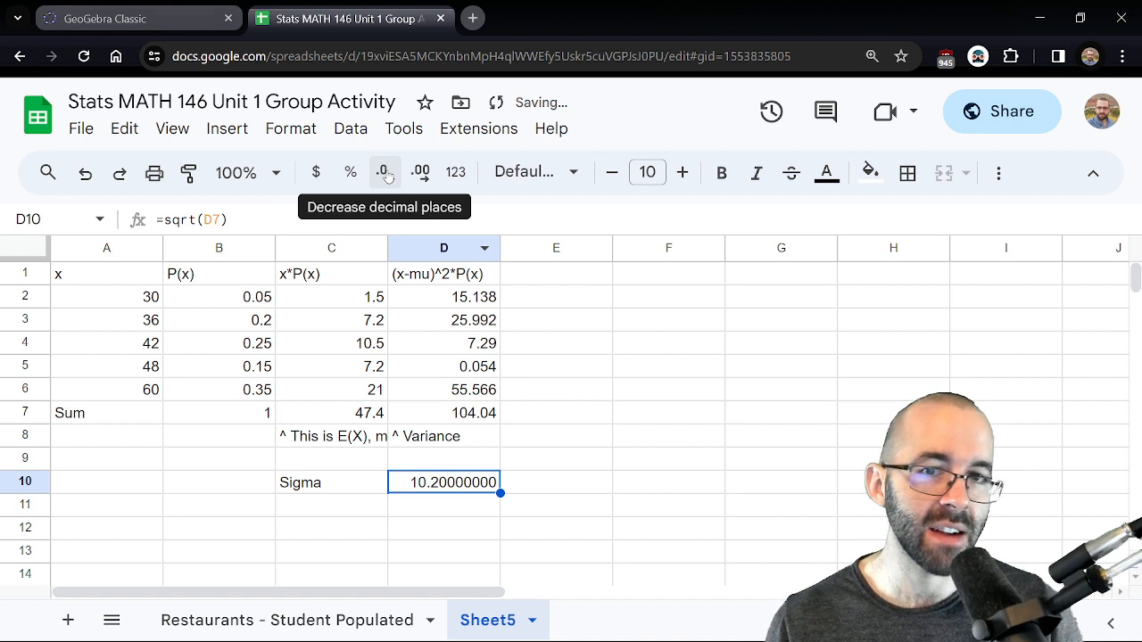
Reduce the standard deviation in D10 to one decimal place
{"action": "left_click", "coordinate": [386, 173]}
{"action": "left_click", "coordinate": [385, 173]}
{"action": "left_click", "coordinate": [386, 173]}
{"action": "left_click", "coordinate": [386, 173]}
{"action": "left_click", "coordinate": [385, 173]}
{"action": "left_click", "coordinate": [403, 174]}
{"action": "left_click", "coordinate": [385, 173]}
{"action": "left_click", "coordinate": [386, 173]}
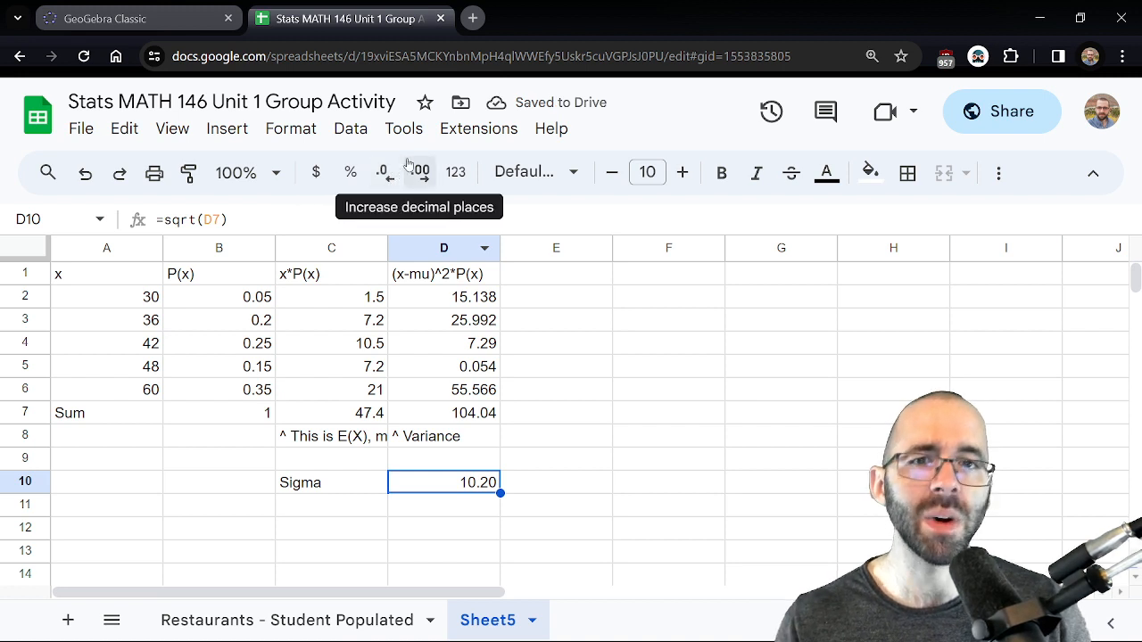
{"action": "left_click", "coordinate": [380, 173]}
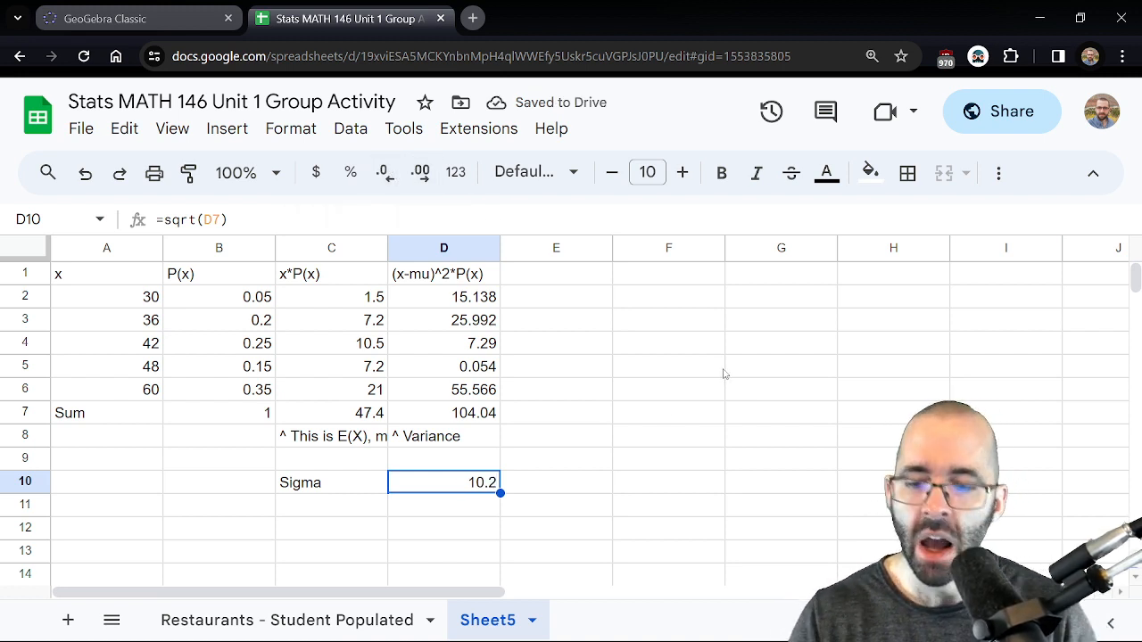
Switch to OpenBoard and handwrite "10.2 cups" as the answer beneath question g
{"action": "key", "text": "alt+Tab"}
{"action": "scroll", "coordinate": [428, 400], "scroll_direction": "down", "scroll_amount": 5}
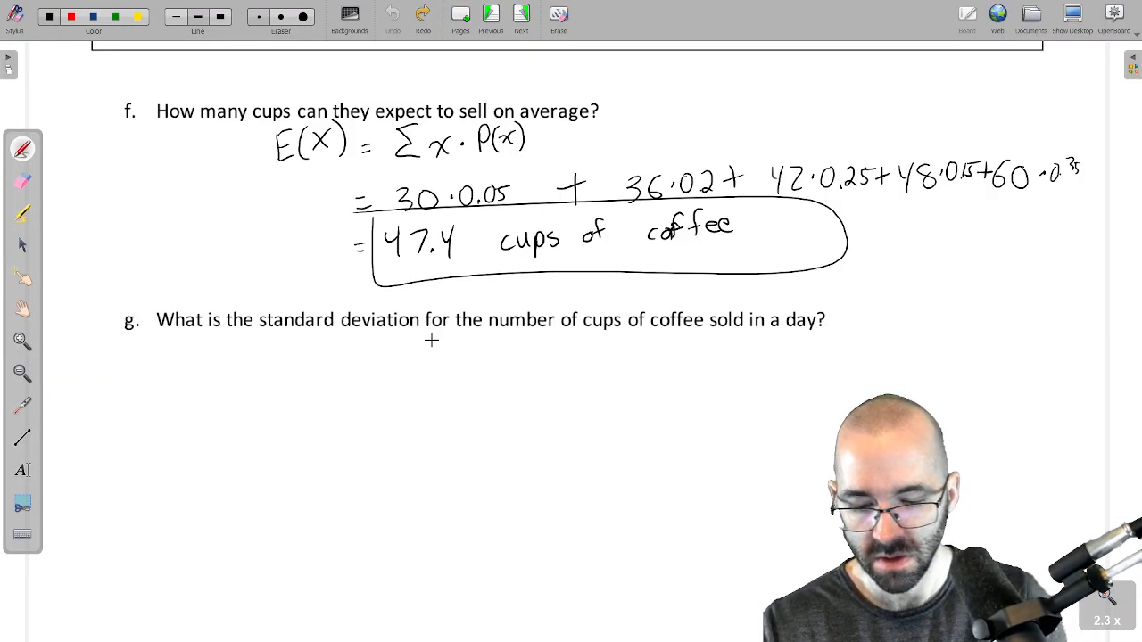
{"action": "left_click_drag", "start_coordinate": [377, 342], "coordinate": [376, 373]}
{"action": "mouse_move", "coordinate": [388, 346]}
{"action": "left_mouse_down"}
{"action": "mouse_move", "coordinate": [452, 367]}
{"action": "mouse_move", "coordinate": [488, 357]}
{"action": "mouse_move", "coordinate": [501, 366]}
{"action": "left_mouse_up"}
{"action": "left_click", "coordinate": [416, 363]}
{"action": "mouse_move", "coordinate": [508, 349]}
{"action": "left_mouse_down"}
{"action": "mouse_move", "coordinate": [532, 352]}
{"action": "mouse_move", "coordinate": [533, 369]}
{"action": "left_mouse_up"}
{"action": "left_click_drag", "start_coordinate": [534, 350], "coordinate": [553, 362]}
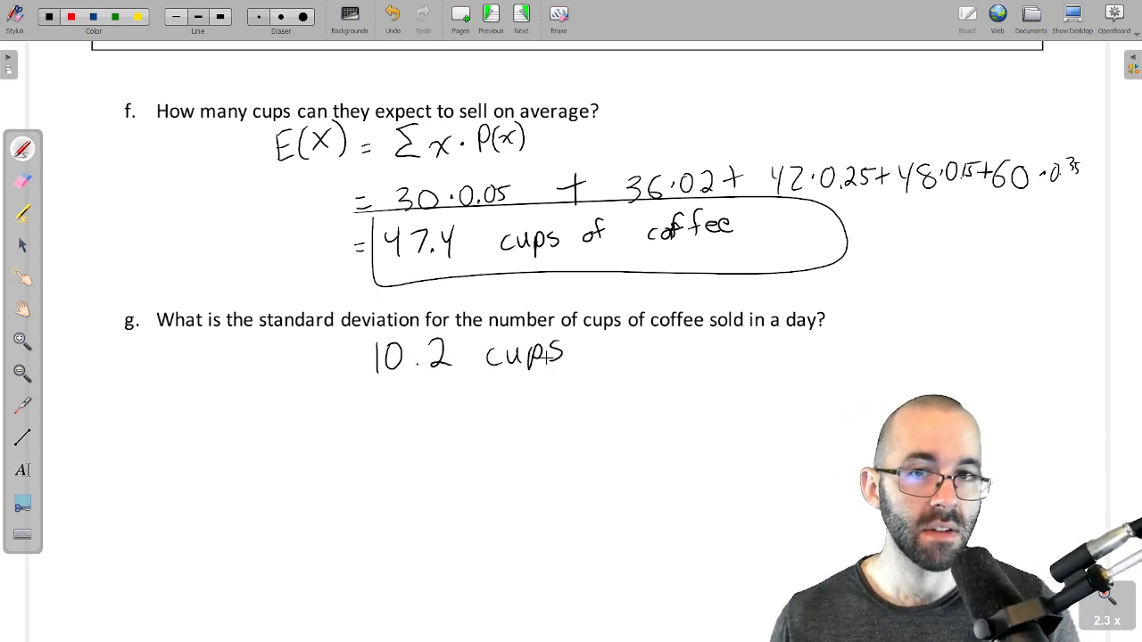
Underline "cups" in the answers to f and g, and add an arrowed handwritten note "same units as X." beside the g answer
{"action": "left_click_drag", "start_coordinate": [486, 265], "coordinate": [589, 247]}
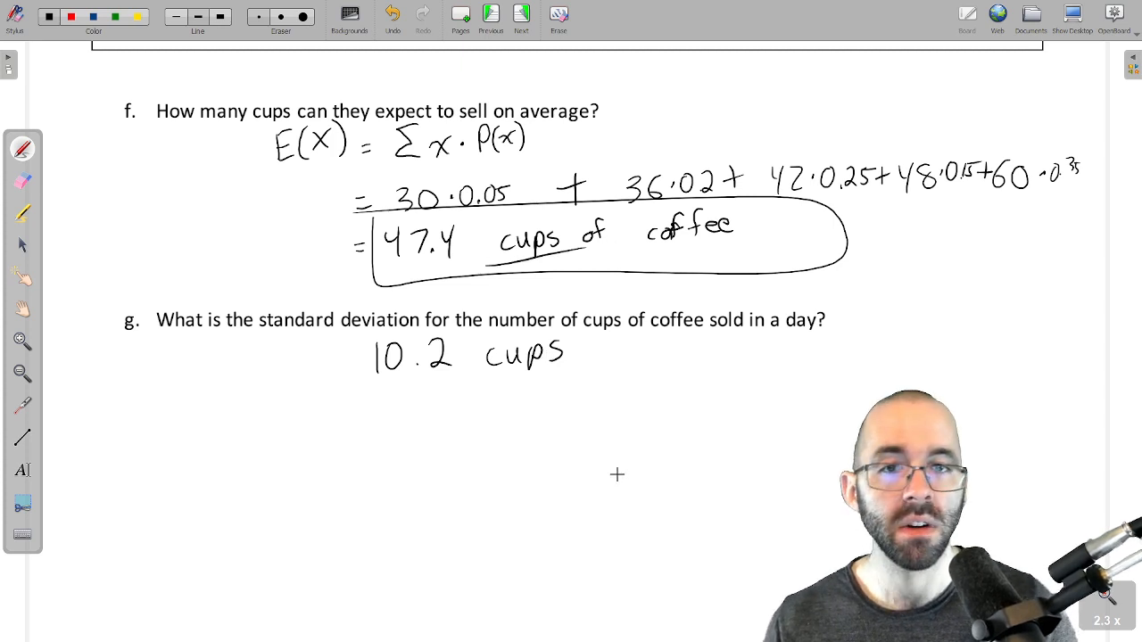
{"action": "left_click_drag", "start_coordinate": [475, 377], "coordinate": [542, 365]}
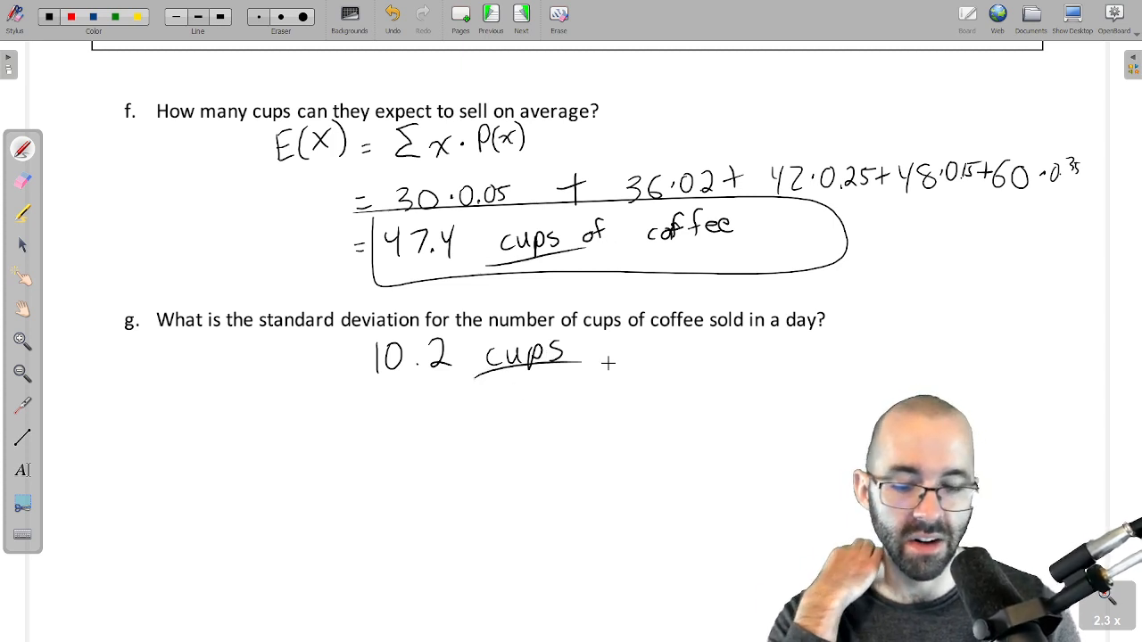
{"action": "left_click_drag", "start_coordinate": [622, 389], "coordinate": [562, 378]}
{"action": "mouse_move", "coordinate": [664, 366]}
{"action": "left_mouse_down"}
{"action": "mouse_move", "coordinate": [658, 384]}
{"action": "mouse_move", "coordinate": [687, 367]}
{"action": "mouse_move", "coordinate": [822, 353]}
{"action": "mouse_move", "coordinate": [811, 366]}
{"action": "left_mouse_up"}
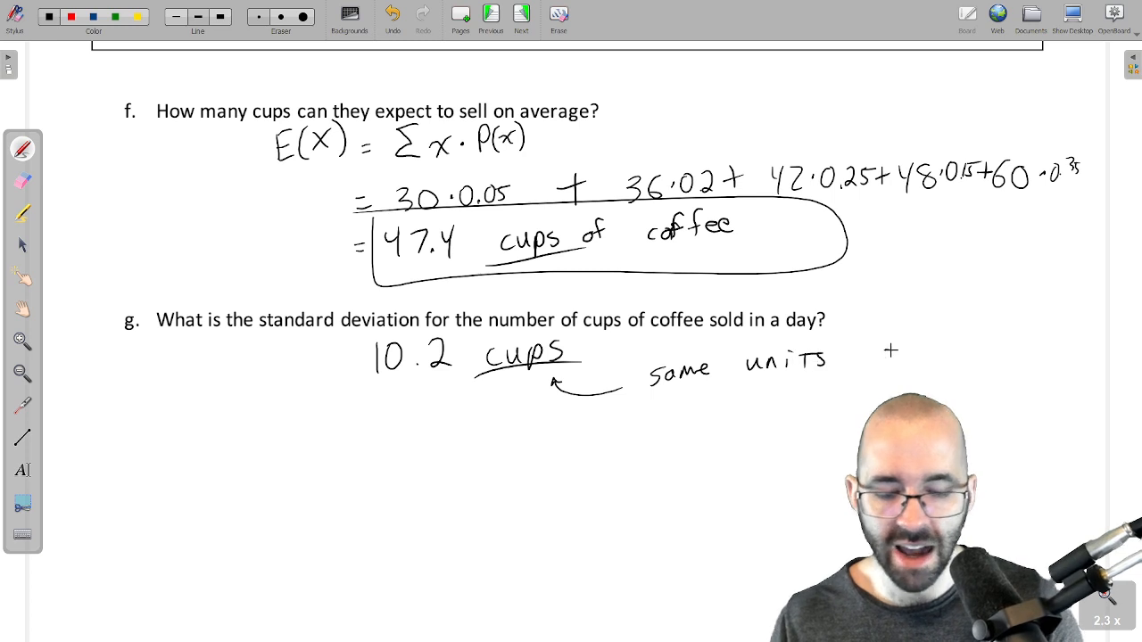
{"action": "left_click_drag", "start_coordinate": [961, 335], "coordinate": [990, 363]}
{"action": "left_click_drag", "start_coordinate": [992, 333], "coordinate": [960, 364]}
{"action": "left_click", "coordinate": [1001, 361]}
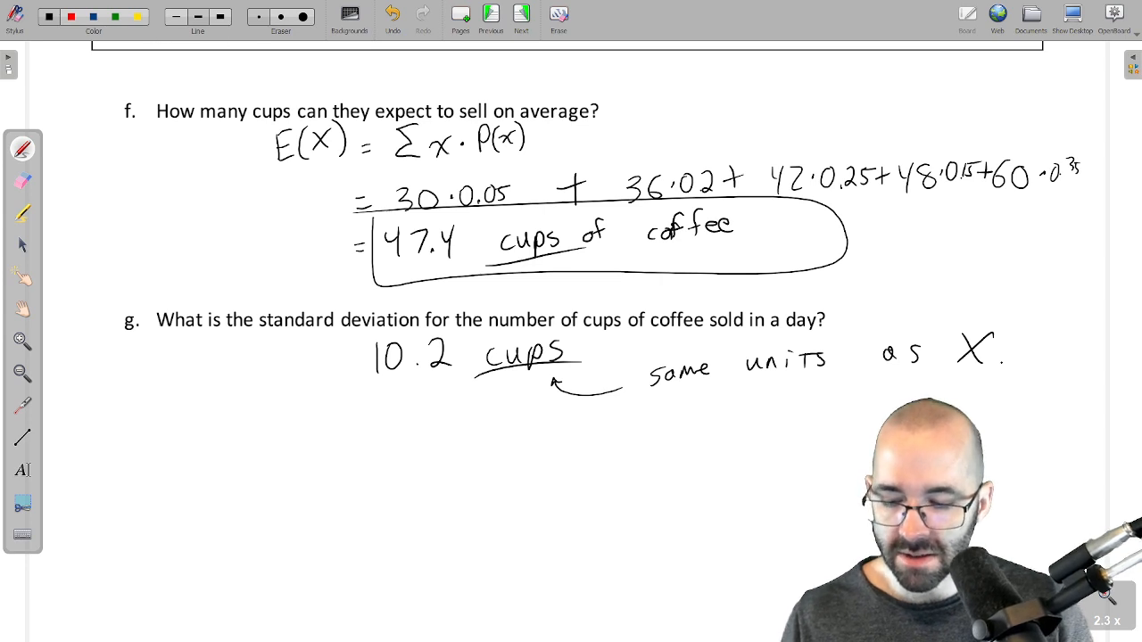
Add a text box below the g answer reading "We expect the cafe to sell about 47 cups of coffee. This could vary by 10 cups more or less."
{"action": "left_click", "coordinate": [22, 470]}
{"action": "left_click", "coordinate": [170, 409]}
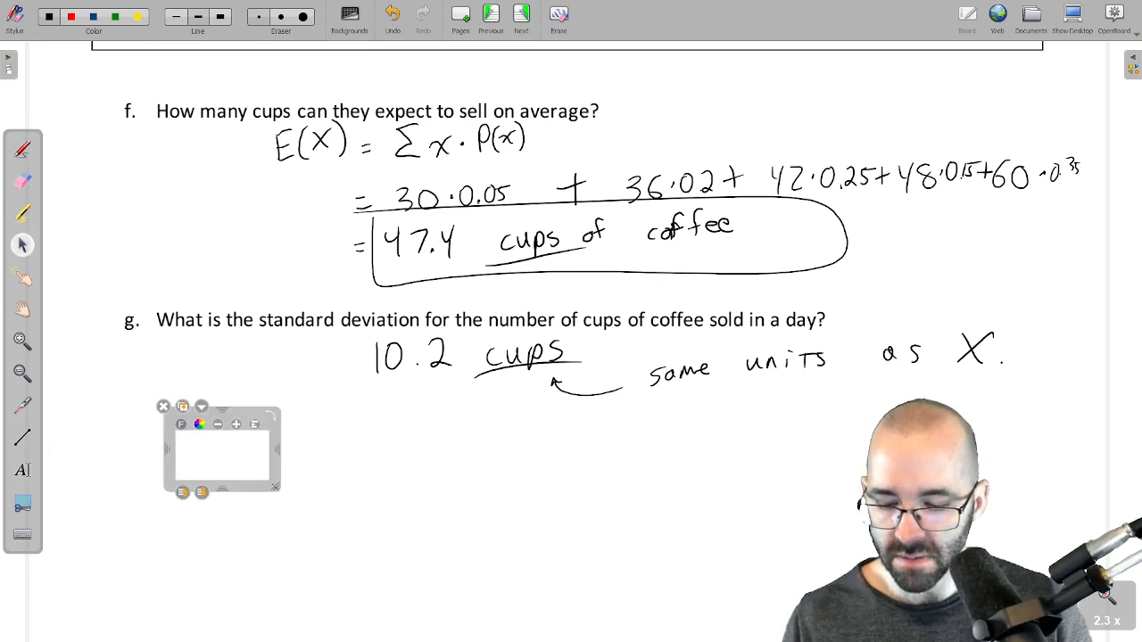
{"action": "type", "text": "We expect the ca"}
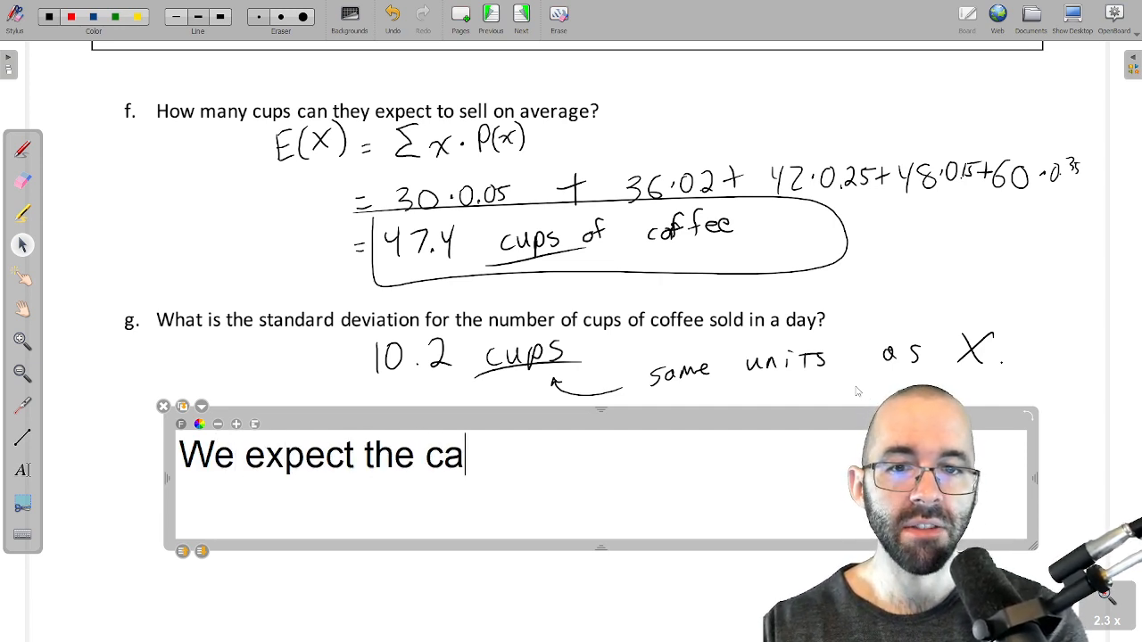
{"action": "type", "text": "fe to sell about 47 cups o"}
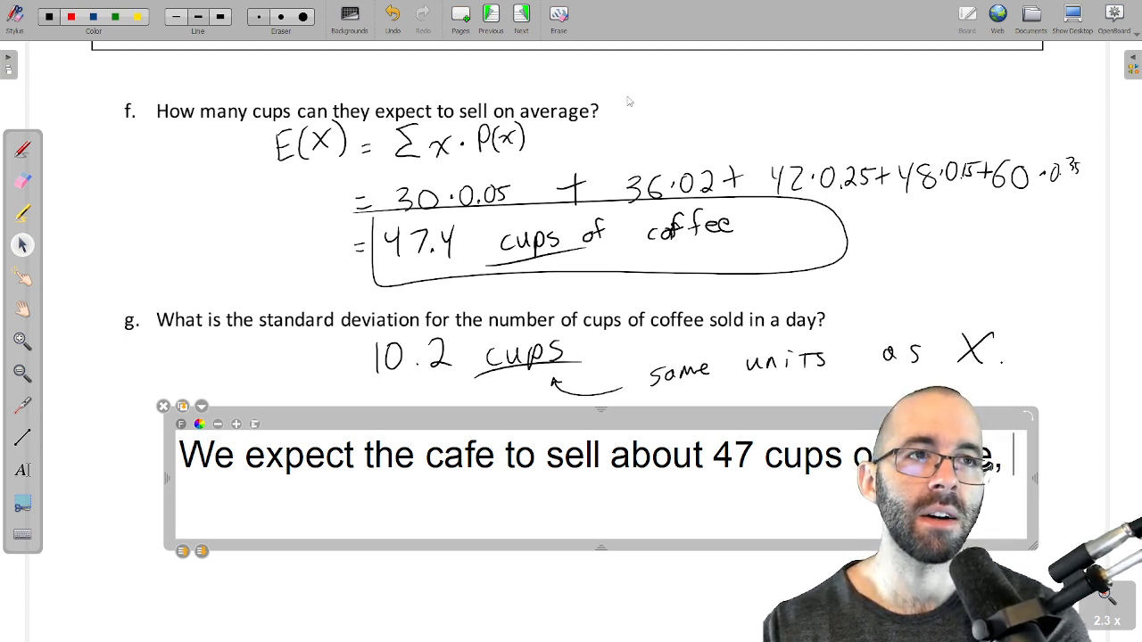
{"action": "type", "text": "This"}
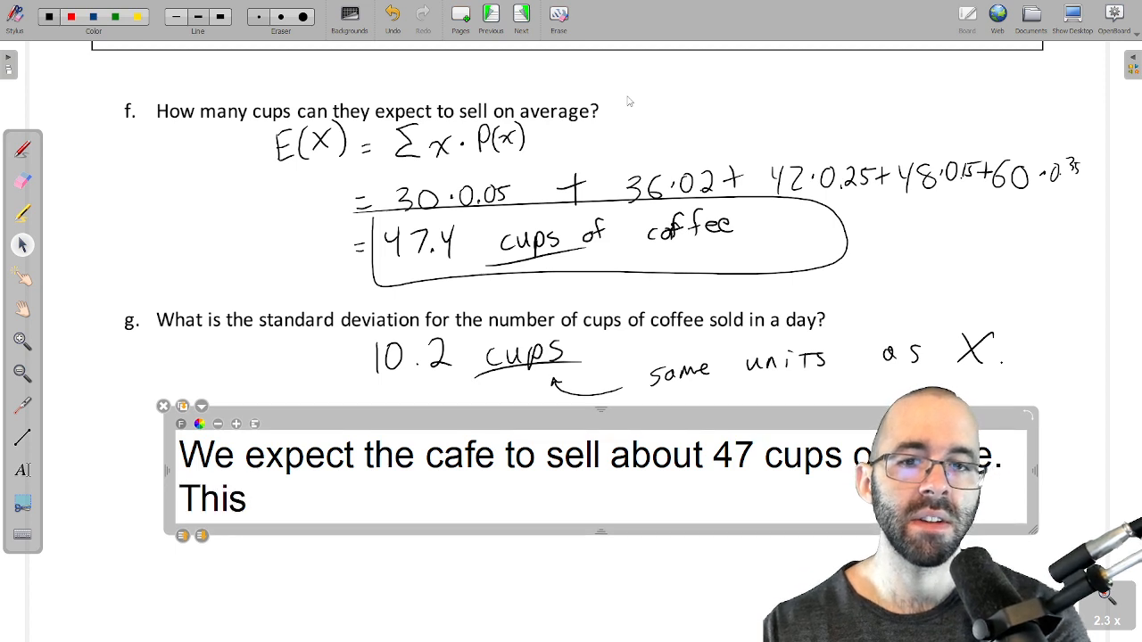
{"action": "type", "text": " could vary "}
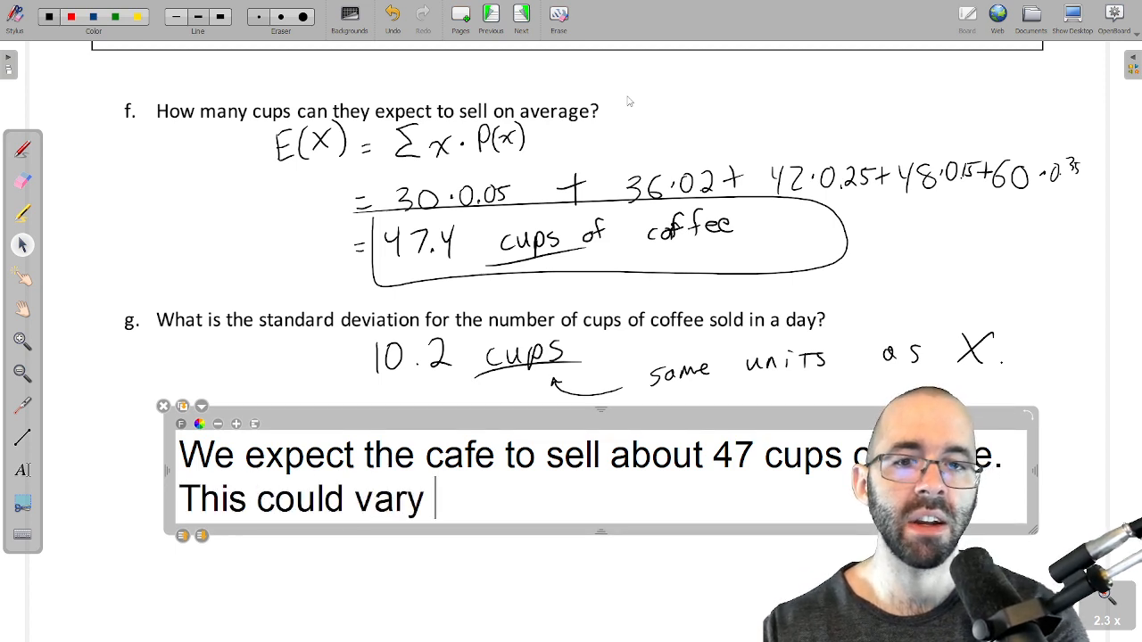
{"action": "type", "text": "by 10 cups "}
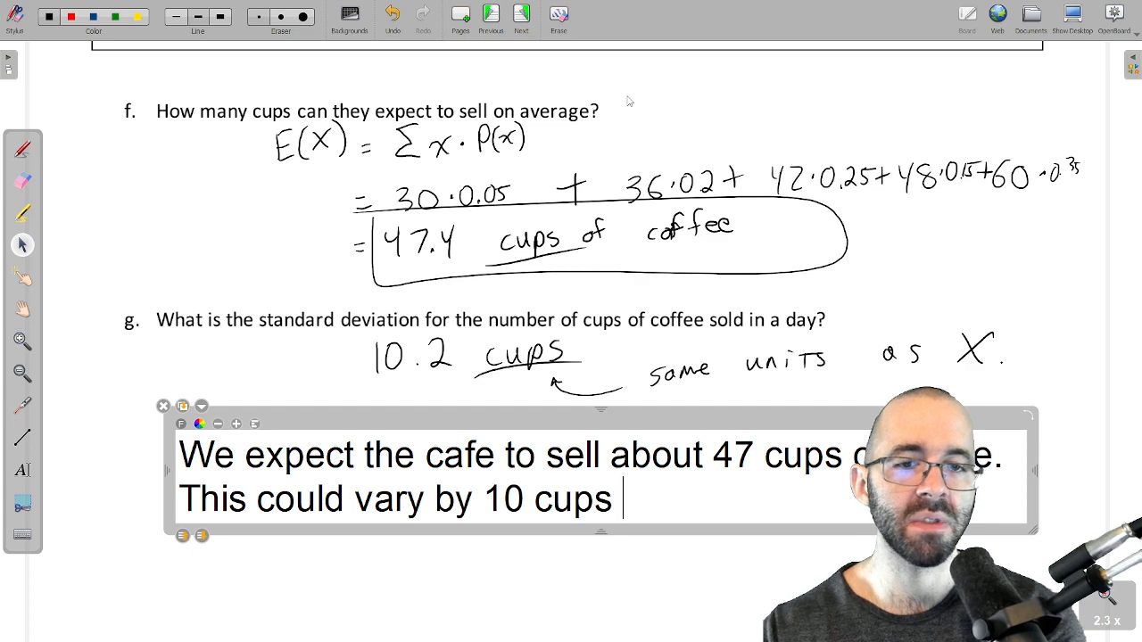
{"action": "type", "text": "more or less."}
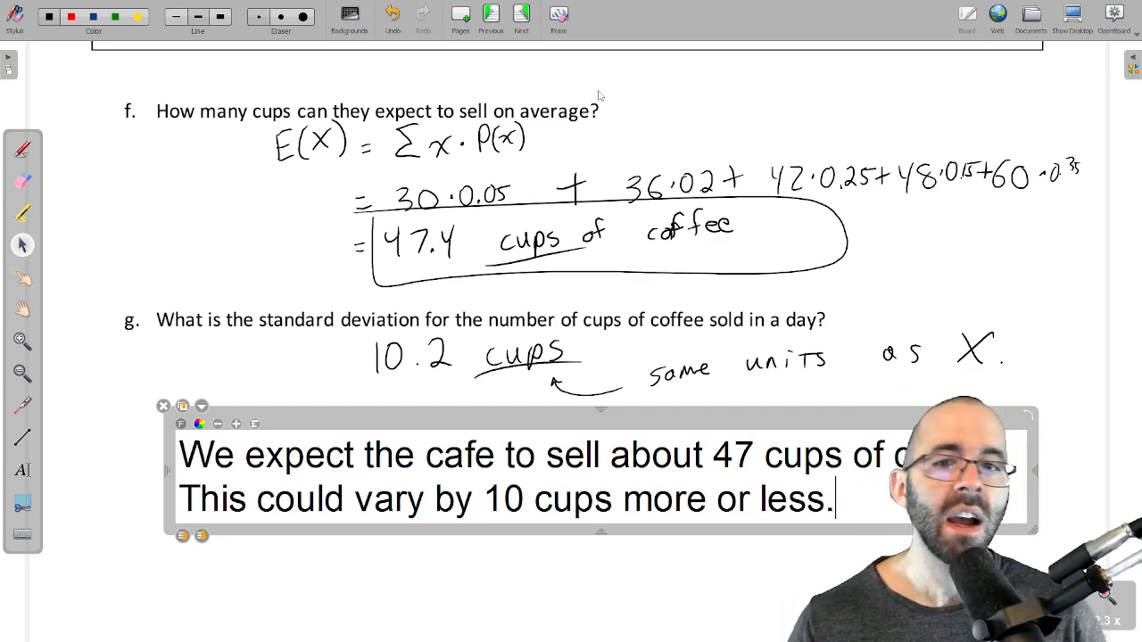
{"action": "scroll", "coordinate": [420, 58], "scroll_direction": "down", "scroll_amount": 2}
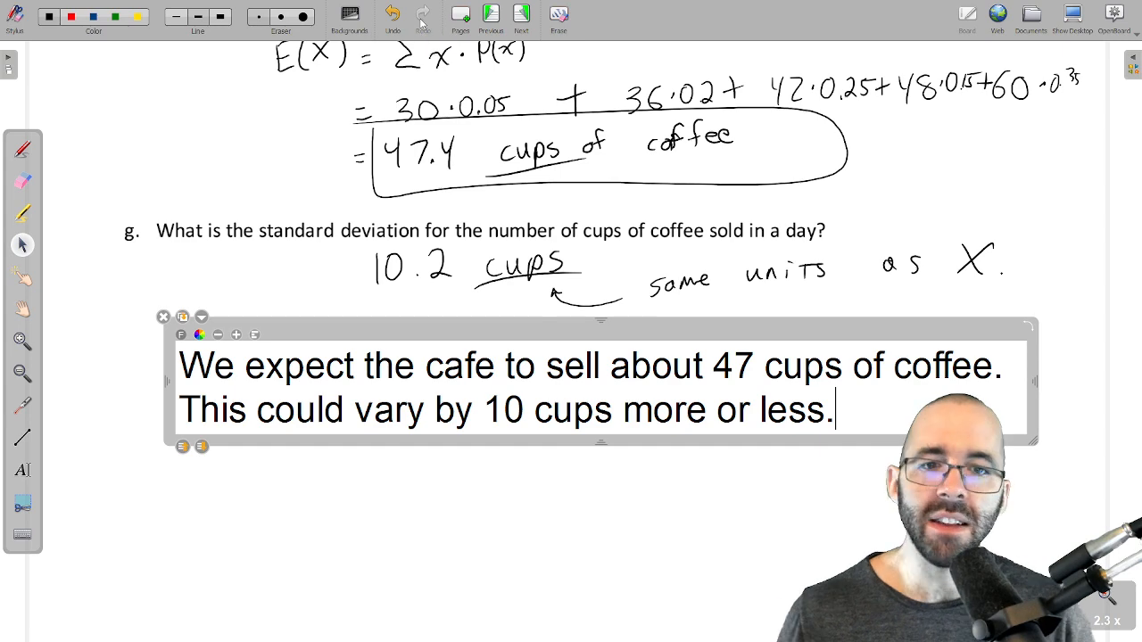
{"action": "left_click", "coordinate": [406, 178]}
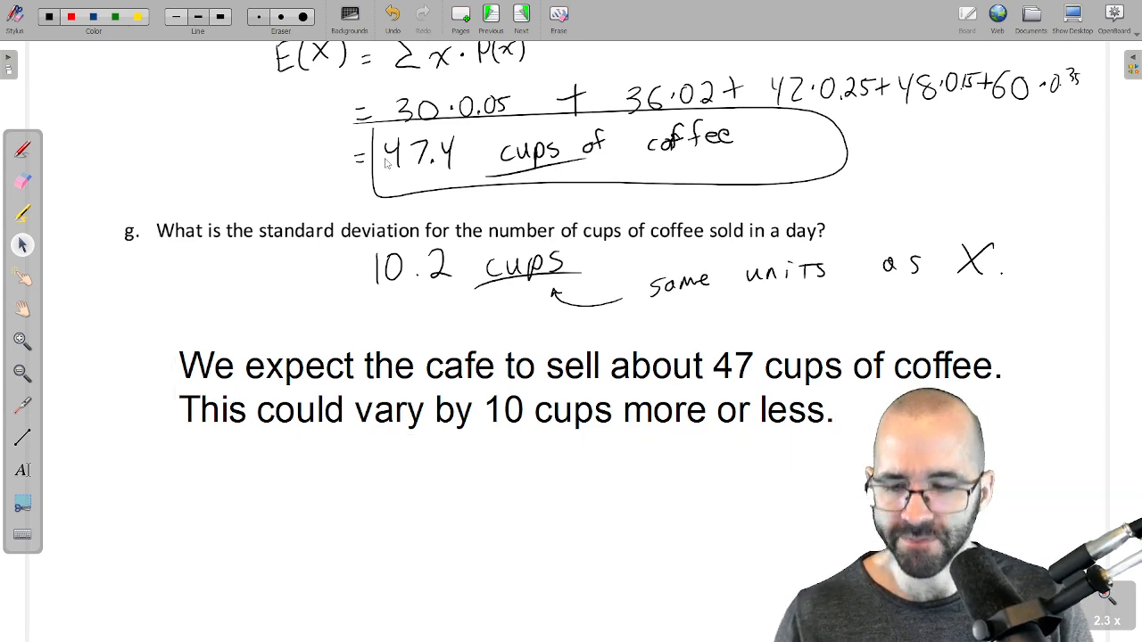
Switch to Google Sheets and fill the header cells A1:D1 with light orange
{"action": "key", "text": "alt+Tab"}
{"action": "left_click_drag", "start_coordinate": [130, 279], "coordinate": [439, 493]}
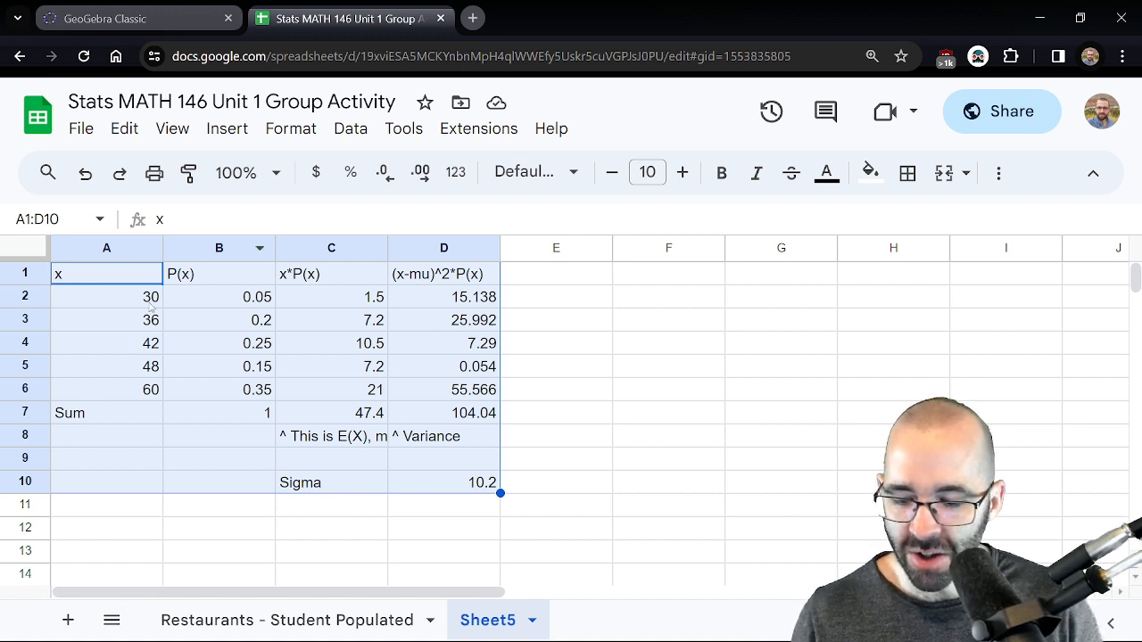
{"action": "left_click", "coordinate": [129, 278]}
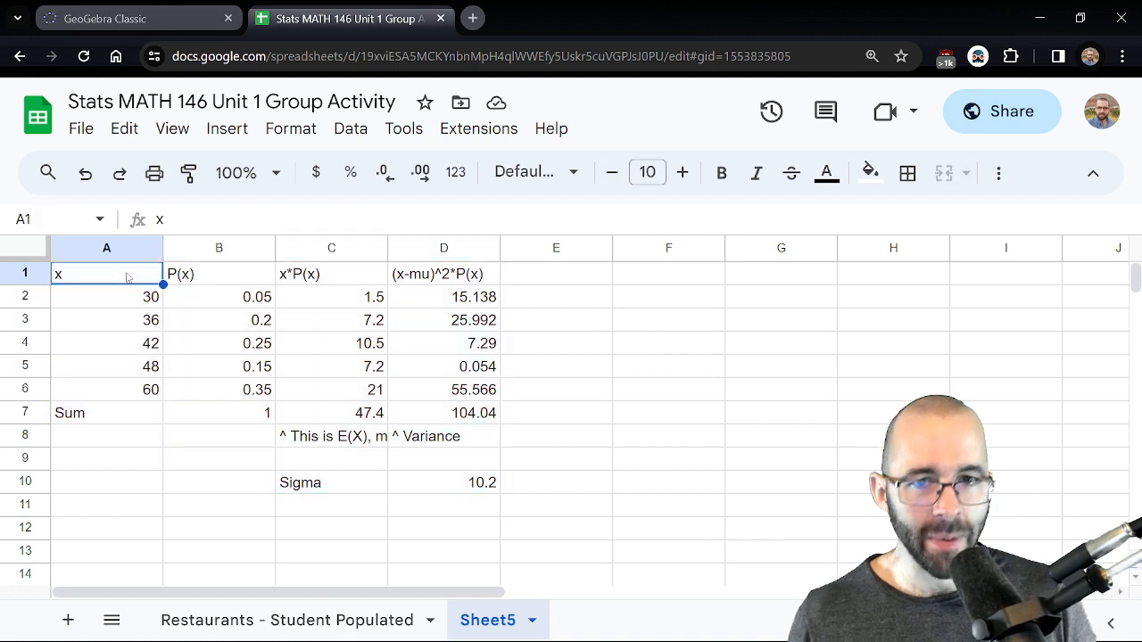
{"action": "left_click_drag", "start_coordinate": [129, 278], "coordinate": [435, 279]}
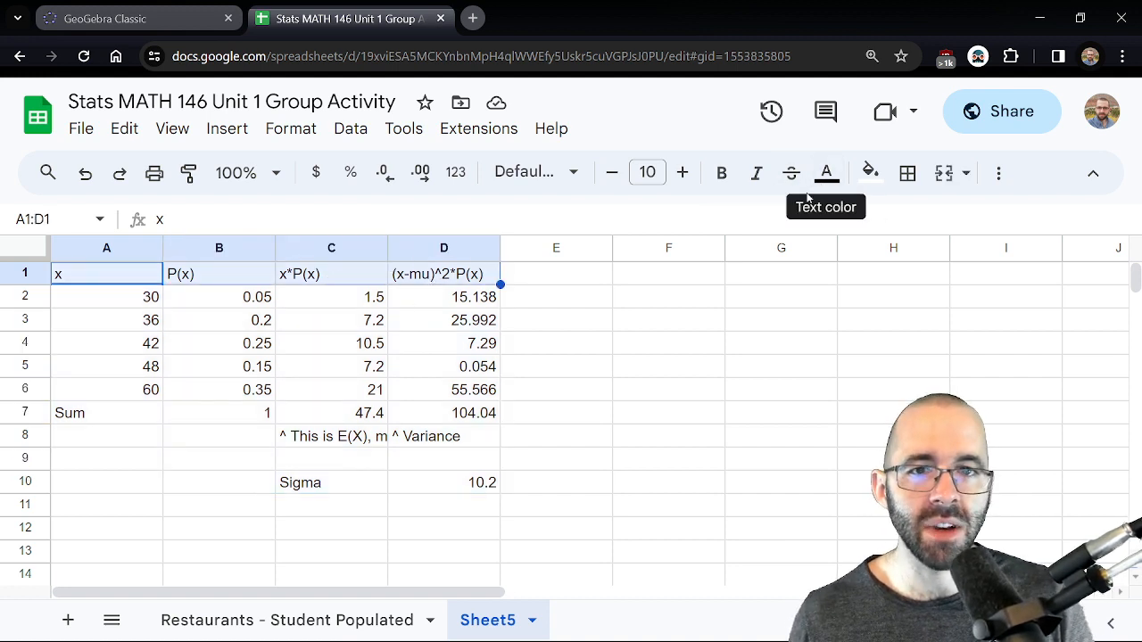
{"action": "left_click", "coordinate": [871, 173]}
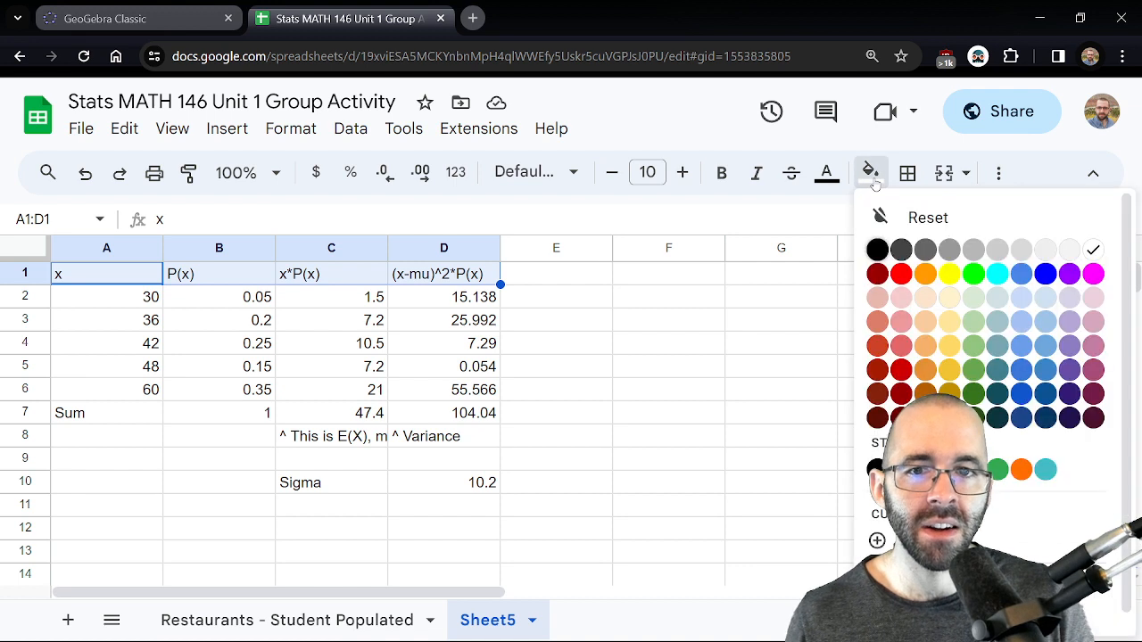
{"action": "left_click", "coordinate": [925, 327]}
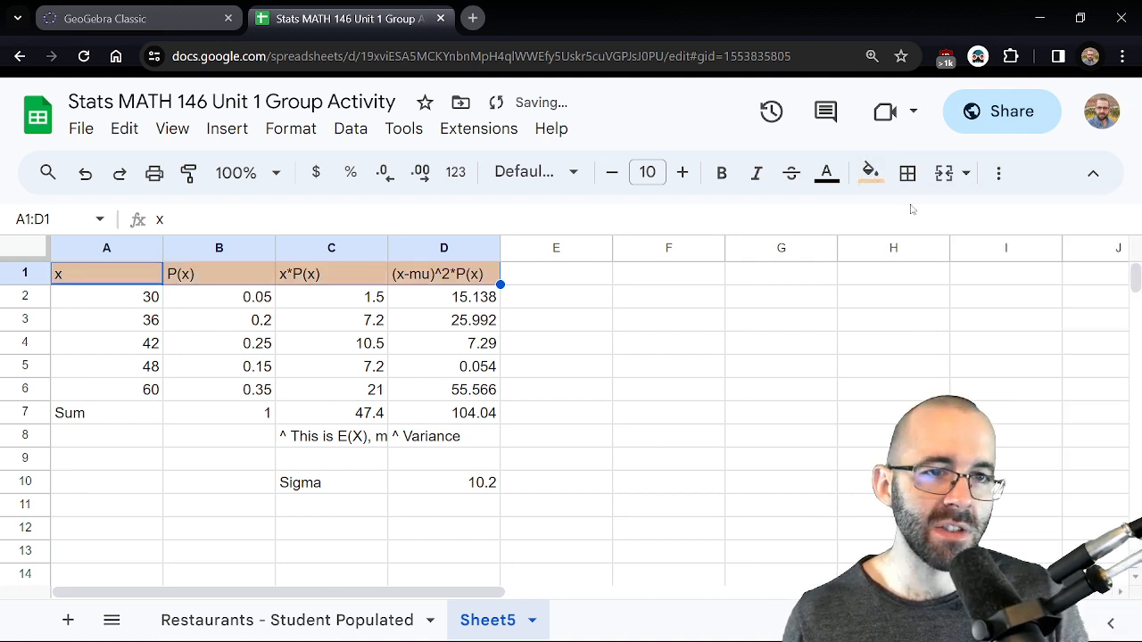
Center the header text in A1:D1 horizontally
{"action": "left_click", "coordinate": [998, 173]}
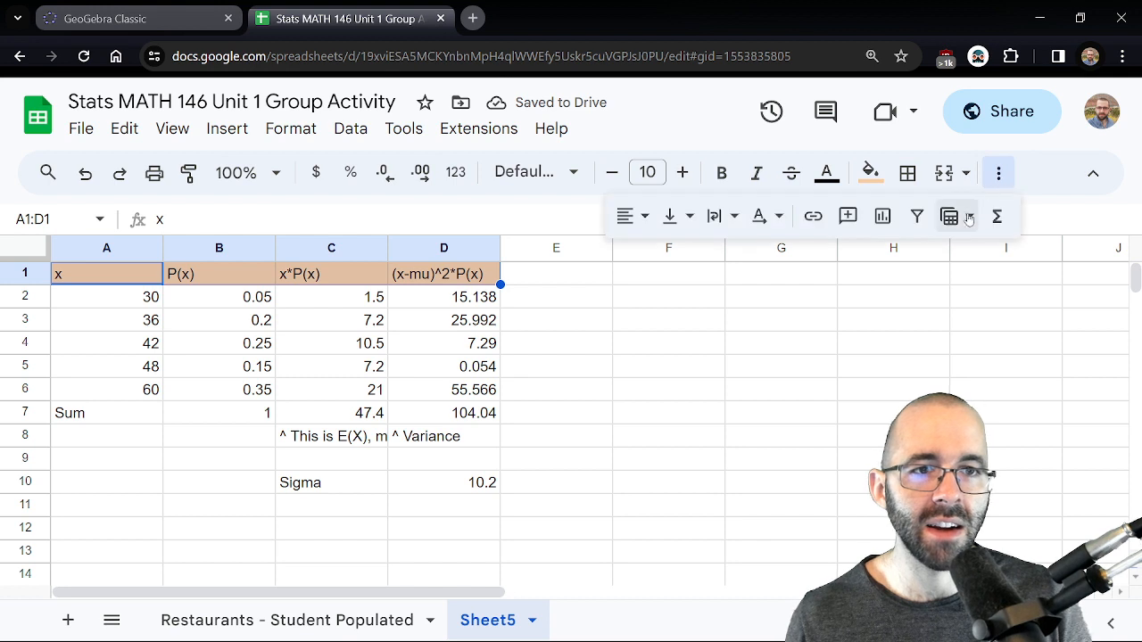
{"action": "left_click", "coordinate": [626, 216]}
{"action": "left_click", "coordinate": [669, 254]}
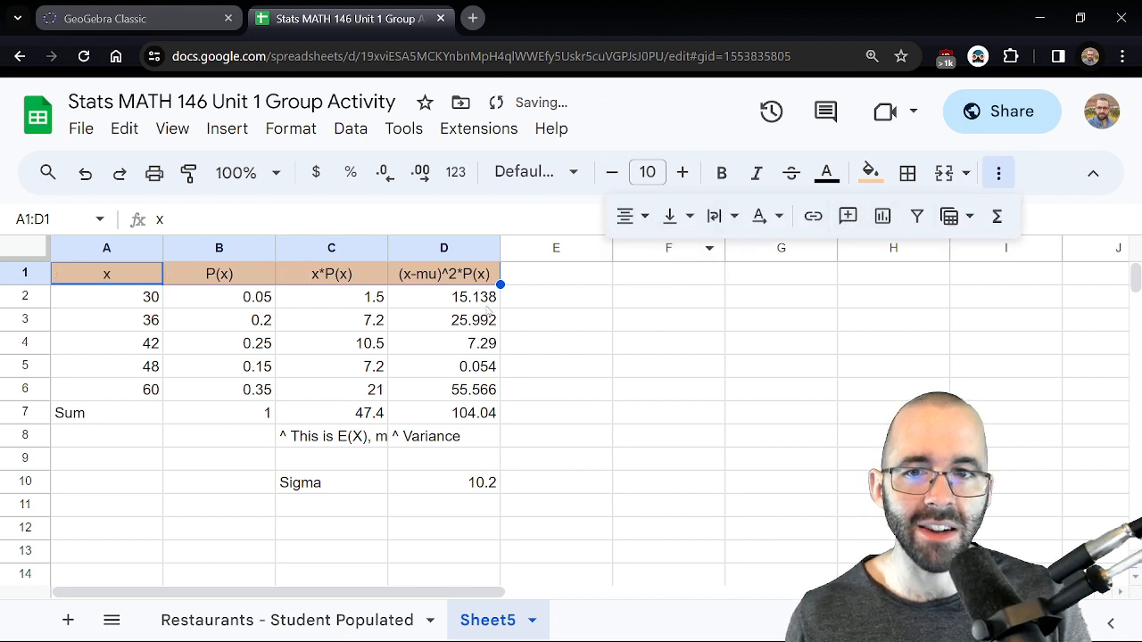
Make the header row A1:D1 and the sum and note rows A7:D8 bold
{"action": "left_click", "coordinate": [89, 415]}
{"action": "left_click_drag", "start_coordinate": [88, 420], "coordinate": [457, 442]}
{"action": "left_click_drag", "start_coordinate": [126, 274], "coordinate": [437, 278]}
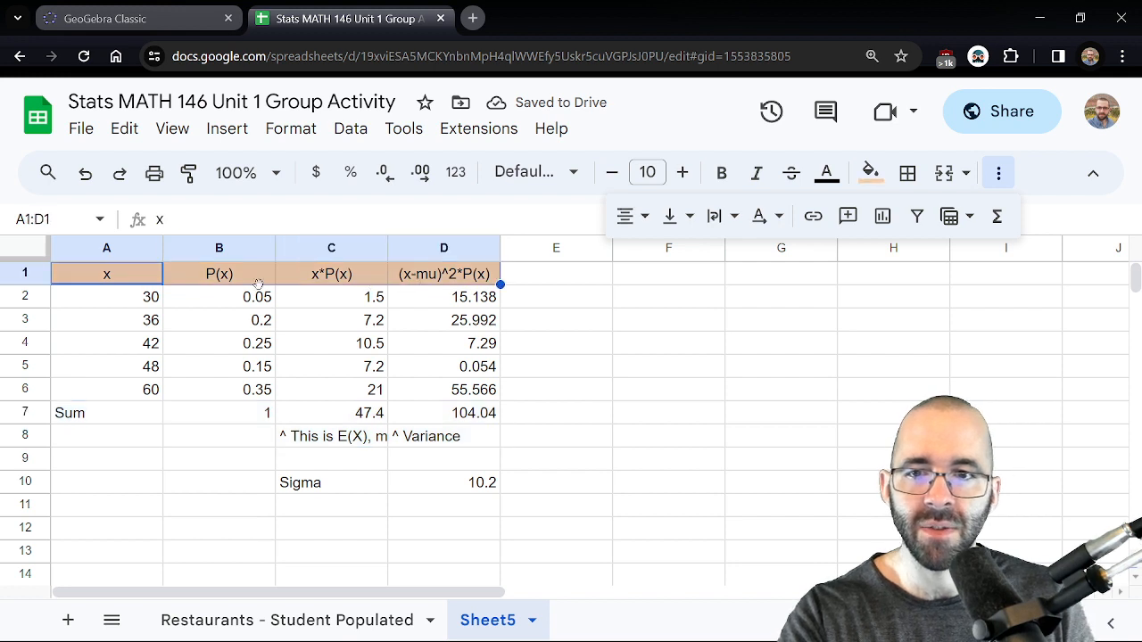
{"action": "key", "text": "ctrl+b"}
{"action": "left_click_drag", "start_coordinate": [81, 415], "coordinate": [437, 443]}
{"action": "key", "text": "ctrl+b"}
Apply all borders to the table range A1:D7 and deselect it
{"action": "left_click_drag", "start_coordinate": [106, 274], "coordinate": [445, 415]}
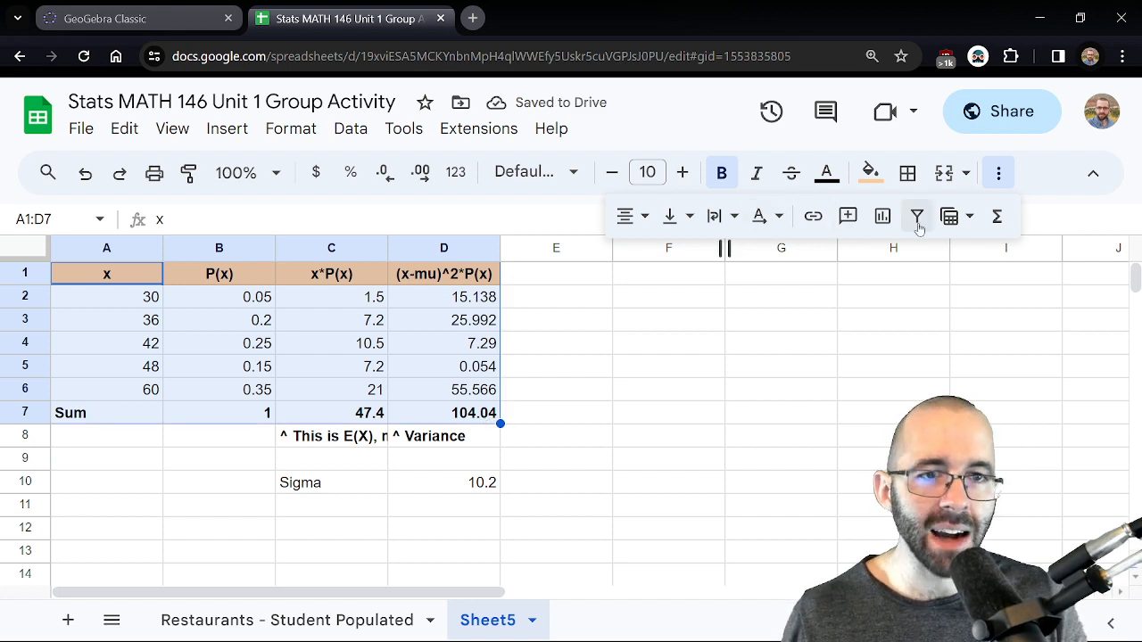
{"action": "left_click", "coordinate": [914, 179]}
{"action": "left_click", "coordinate": [919, 219]}
{"action": "left_click", "coordinate": [712, 387]}
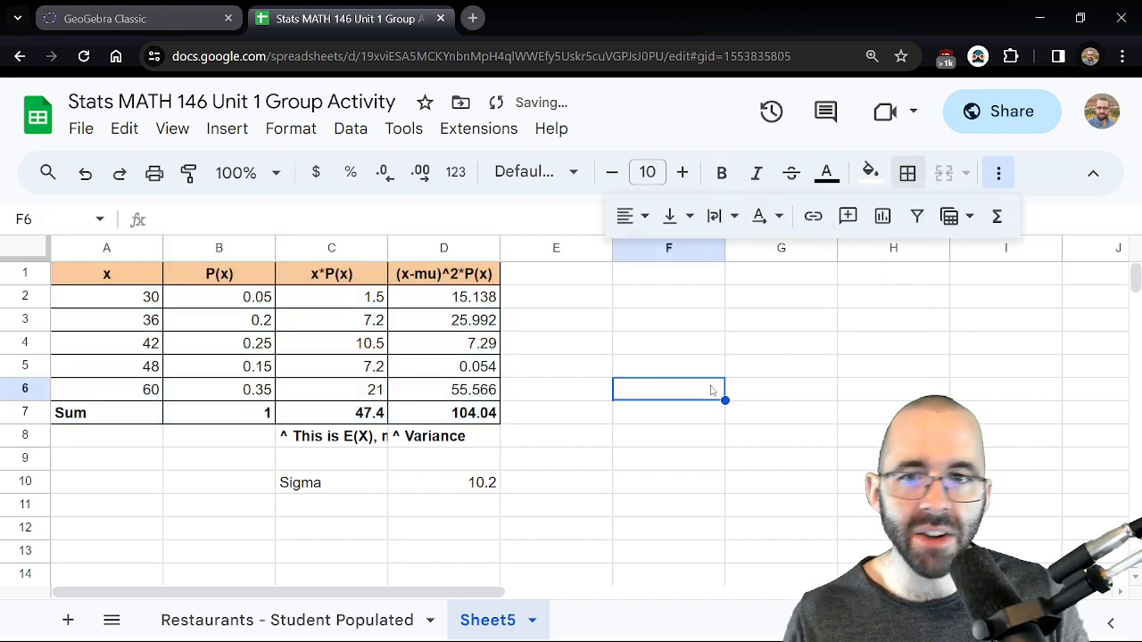